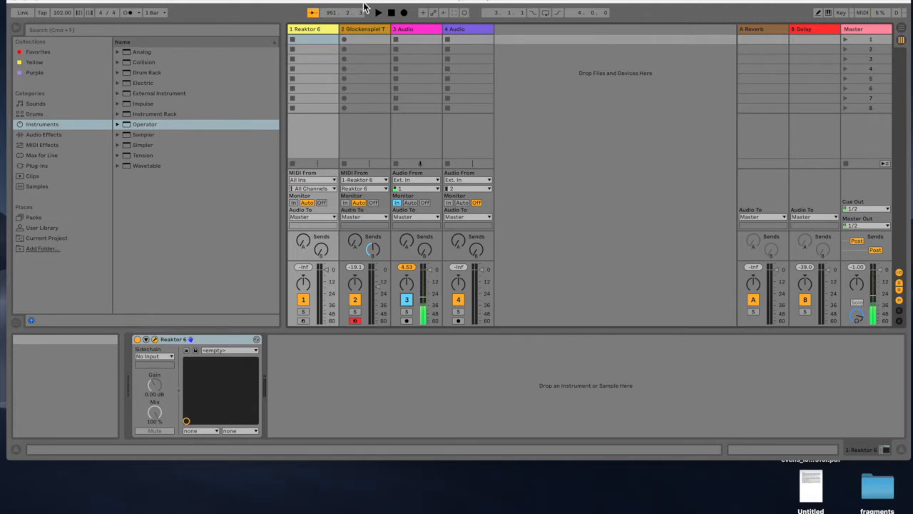
click(358, 2)
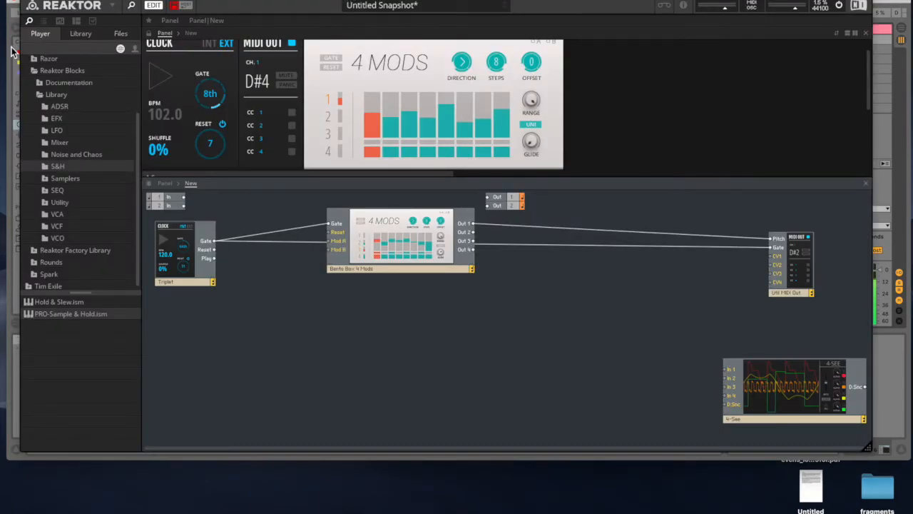
drag(253, 3, 250, 65)
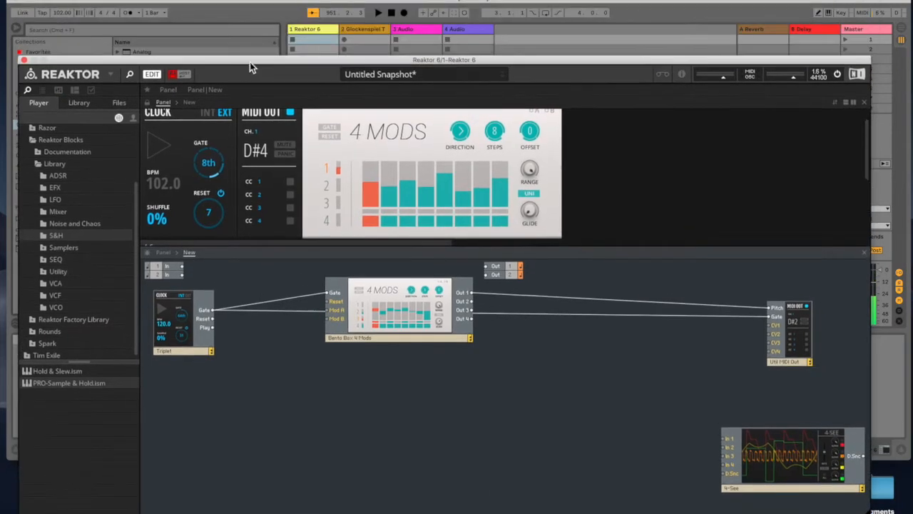
click(319, 3)
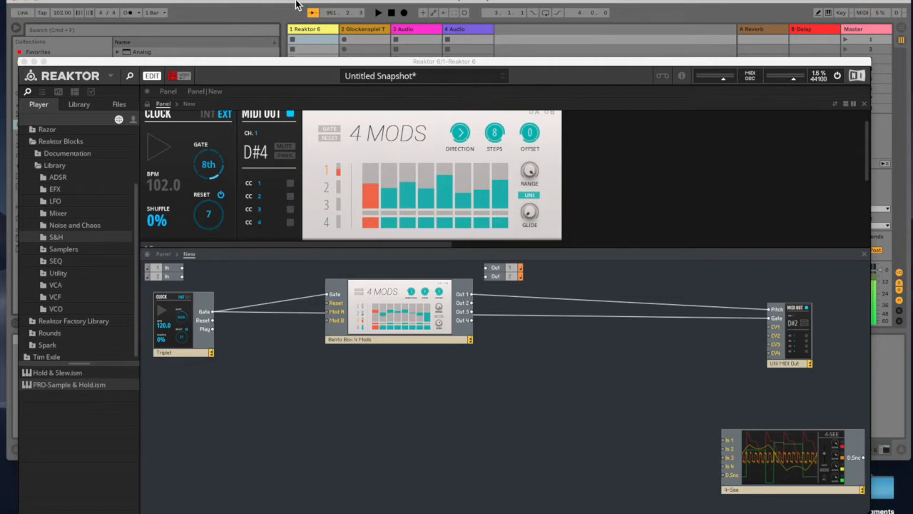
drag(312, 65, 306, 43)
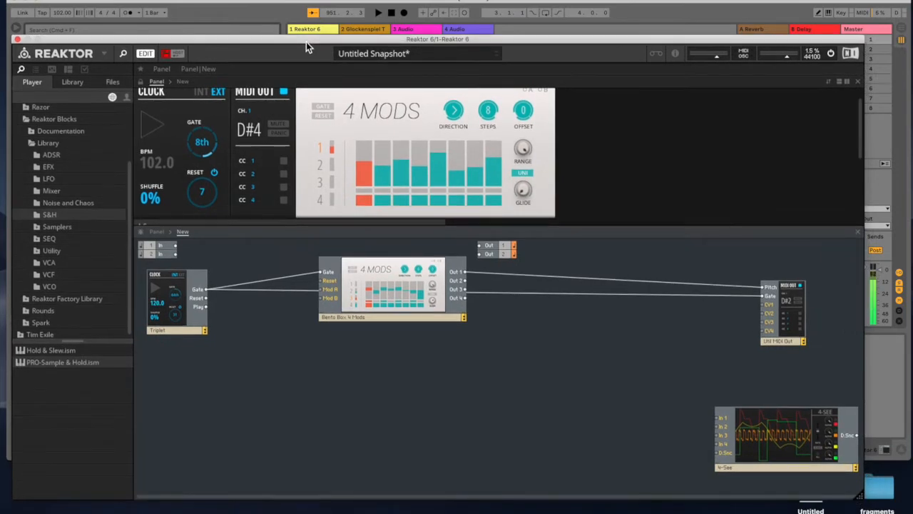
drag(303, 41, 301, 11)
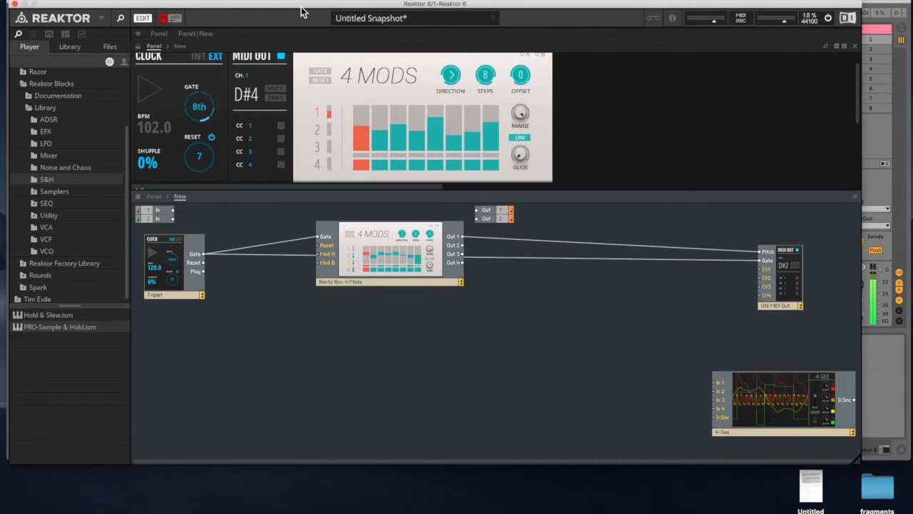
drag(300, 11, 315, 132)
click(356, 1)
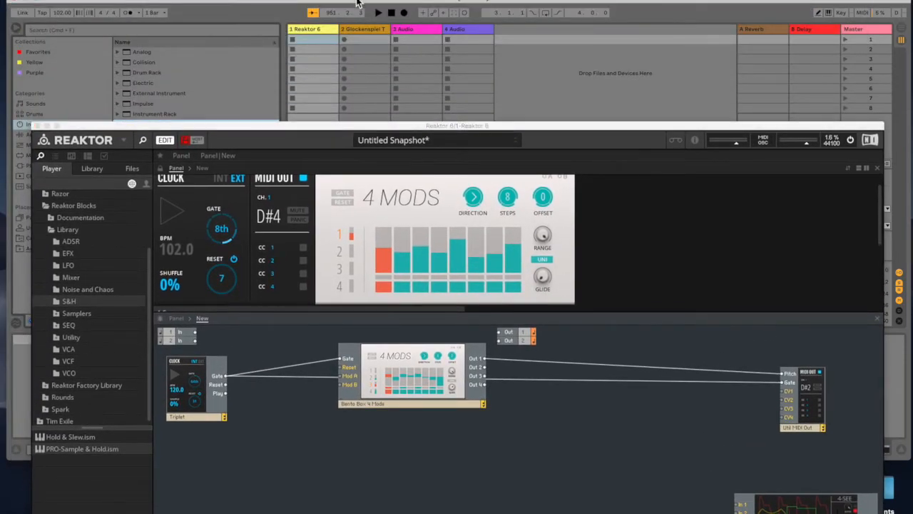
- Close the Reaktor plug-in window and show the device chain of the Glockenspiel track for inspection
click(39, 127)
drag(408, 1, 405, 11)
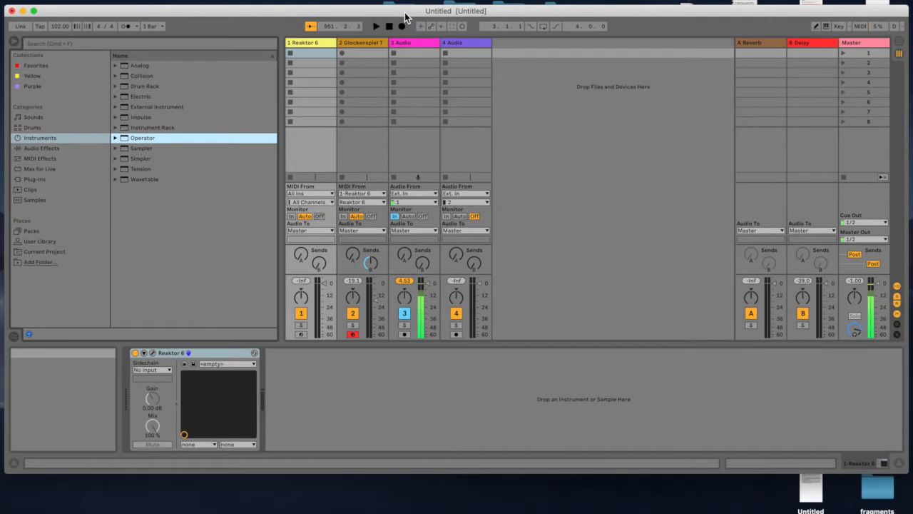
click(366, 44)
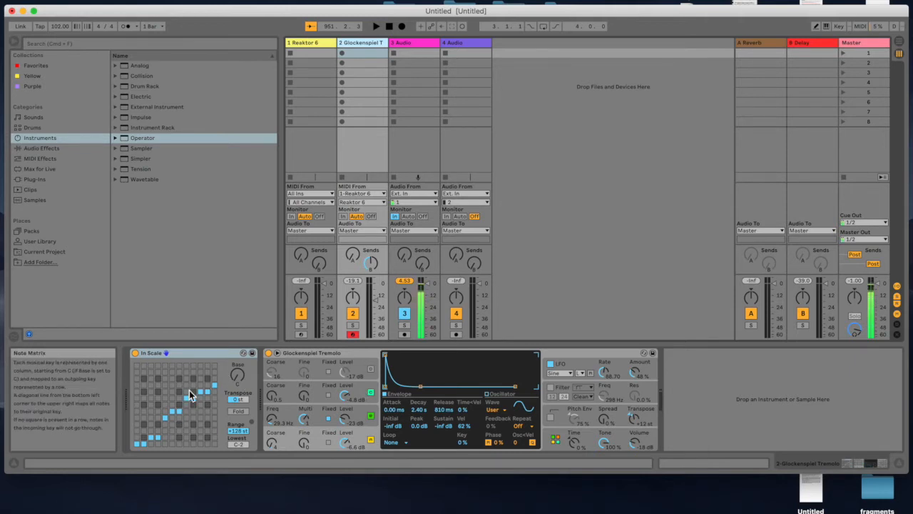
drag(369, 12, 366, 9)
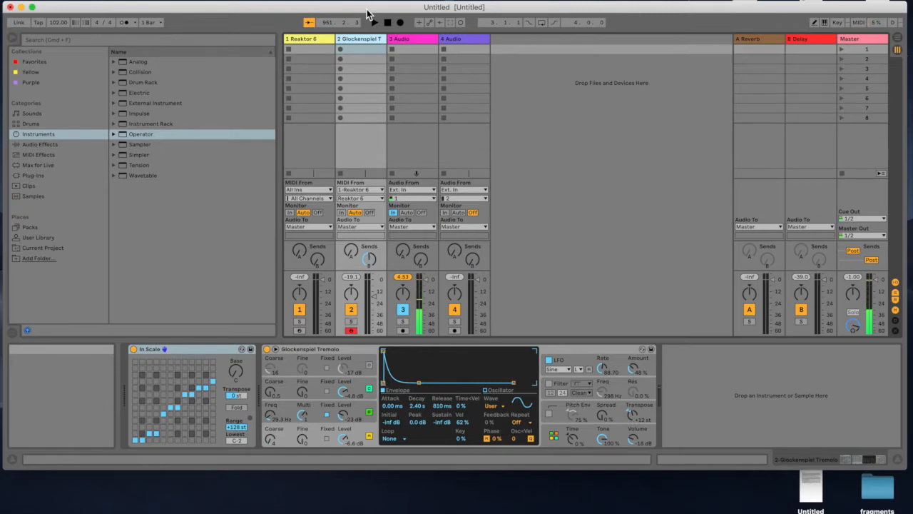
- Select the Reaktor 6 track and reopen its plug-in window to show the block structure
click(316, 41)
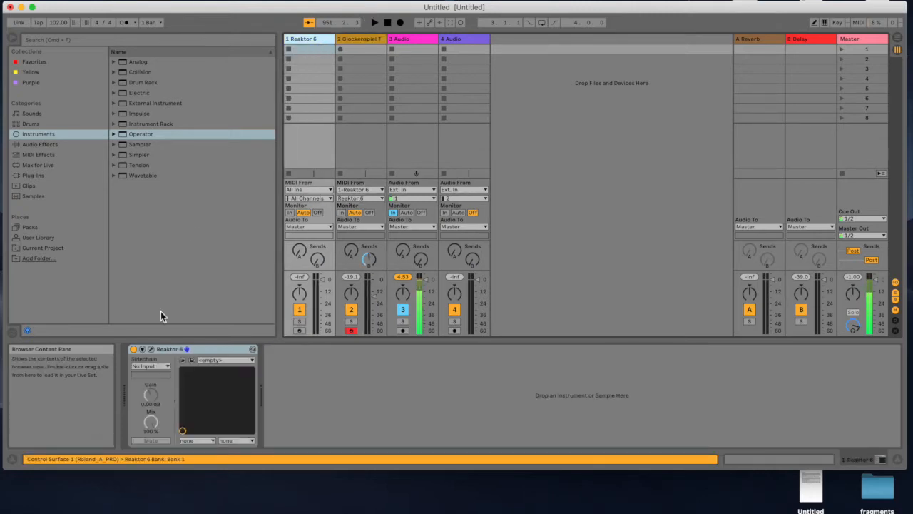
click(153, 350)
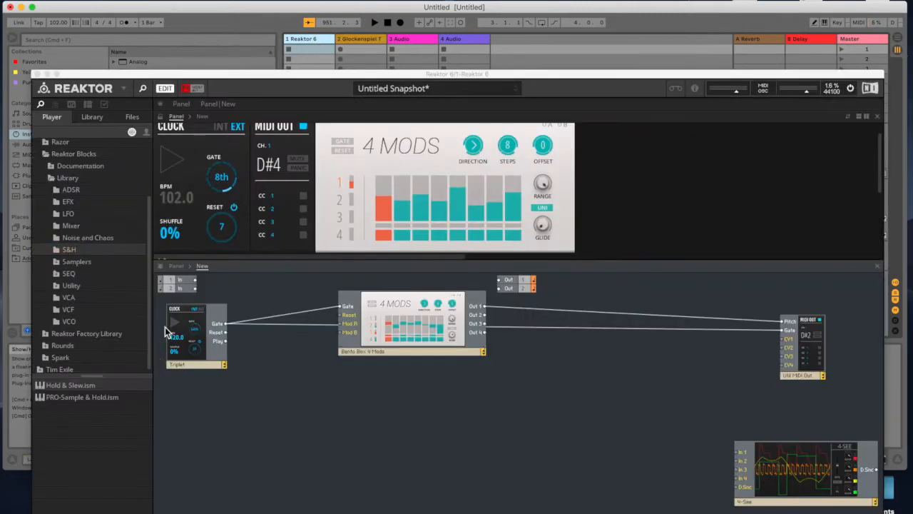
drag(334, 77, 310, 2)
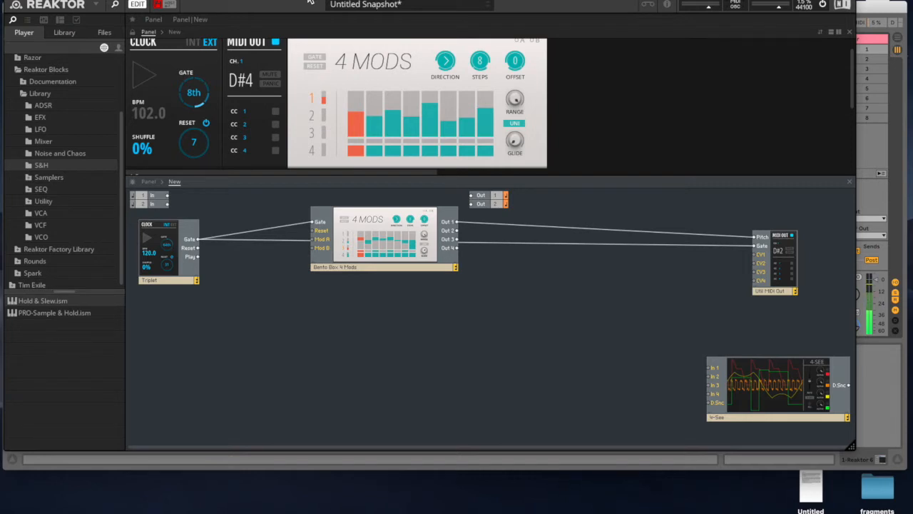
- Move the Bento Box 4 Mods block down in the structure, clear of the cable between the clock's Gate and MIDI Out
drag(398, 246, 404, 324)
mouse_move(378, 0)
mouse_down()
mouse_move(399, 44)
mouse_move(362, 49)
mouse_move(373, 4)
mouse_up()
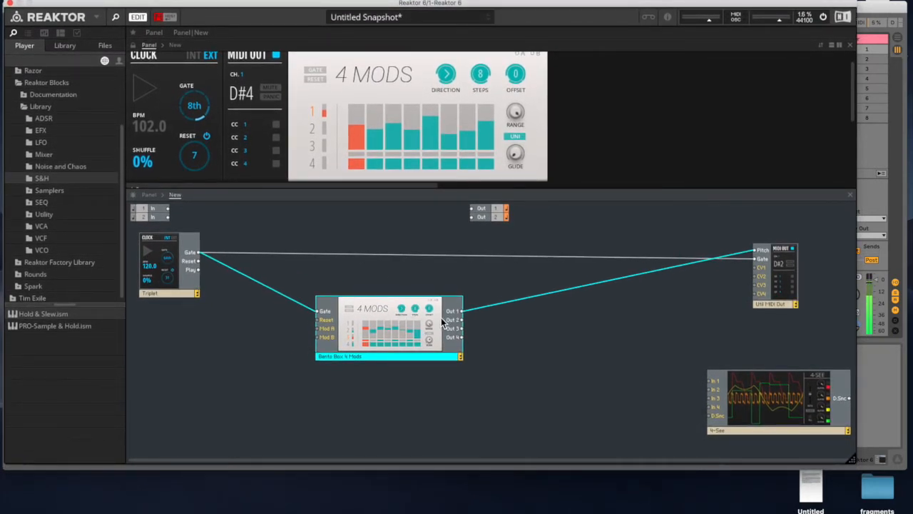
mouse_move(309, 3)
mouse_down()
mouse_move(310, 12)
mouse_move(316, 0)
mouse_up()
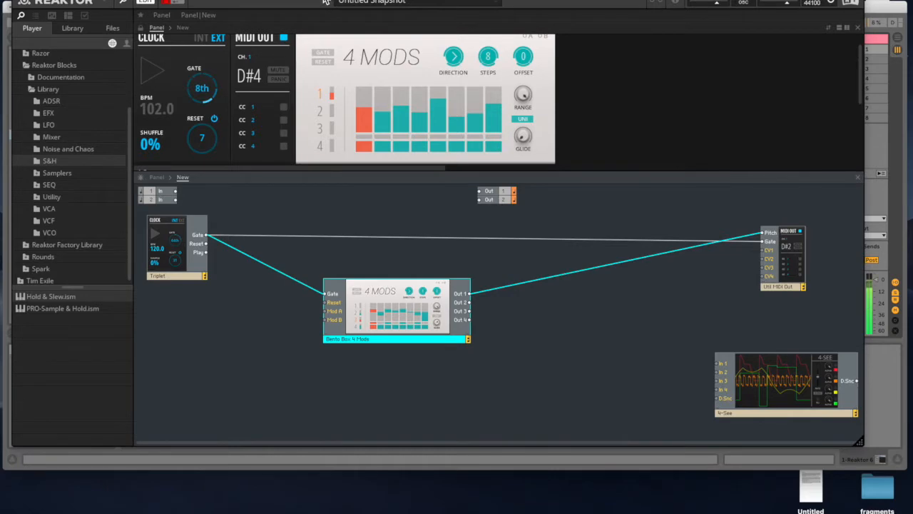
- Uncover Live's transport and start playback so the clock drives the 4 Mods sequencer
drag(316, 0, 339, 43)
drag(338, 44, 338, 44)
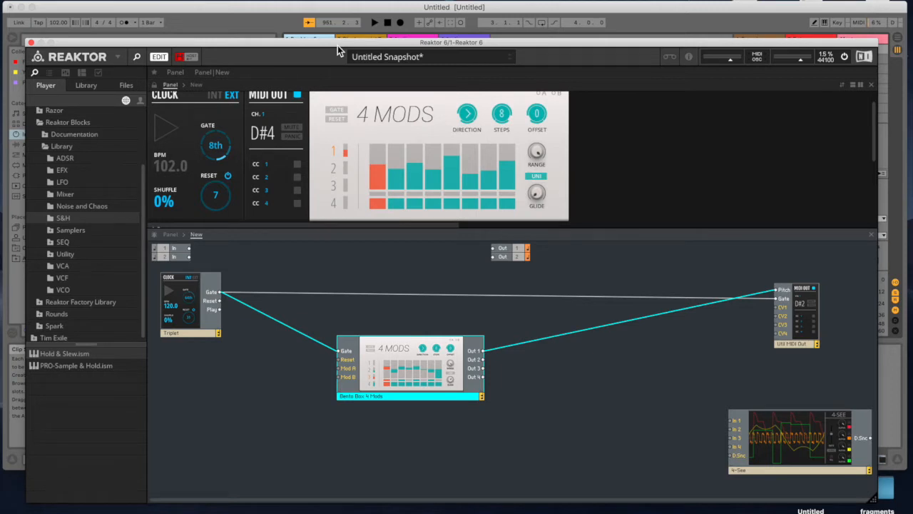
click(373, 24)
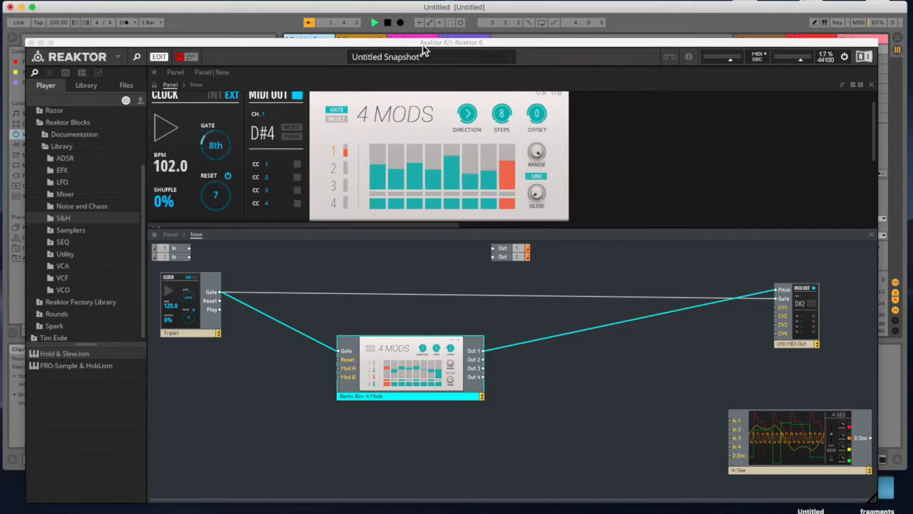
drag(423, 50, 426, 20)
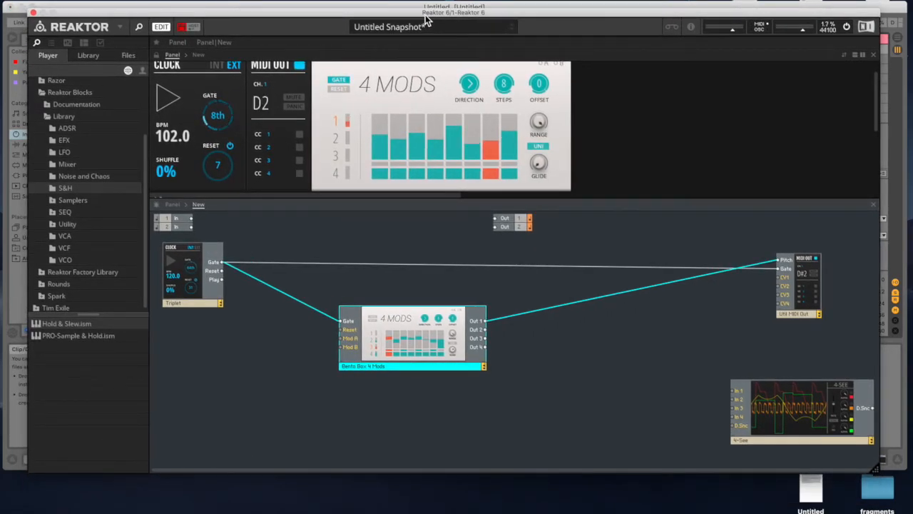
- Rearrange the panel so the Util MIDI Out block sits after the Bento Box 4 Mods block
scroll(290, 165, up, 2)
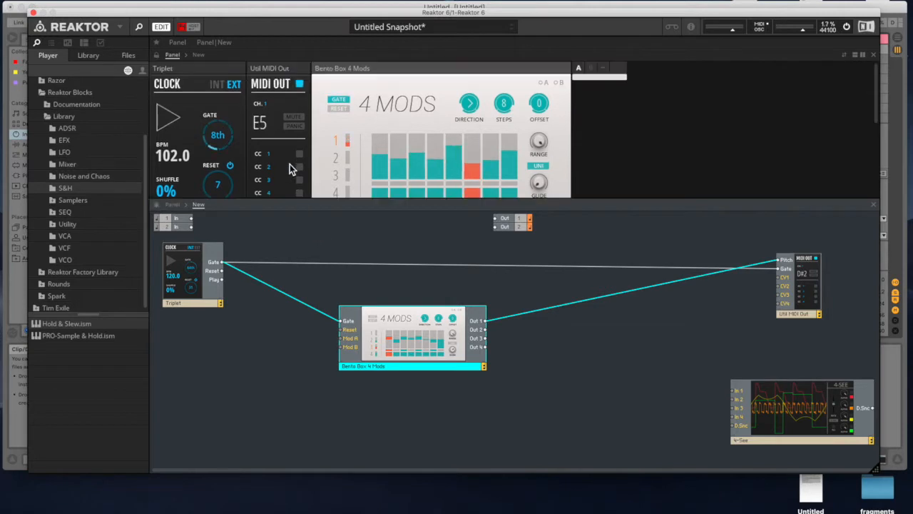
drag(272, 69, 562, 59)
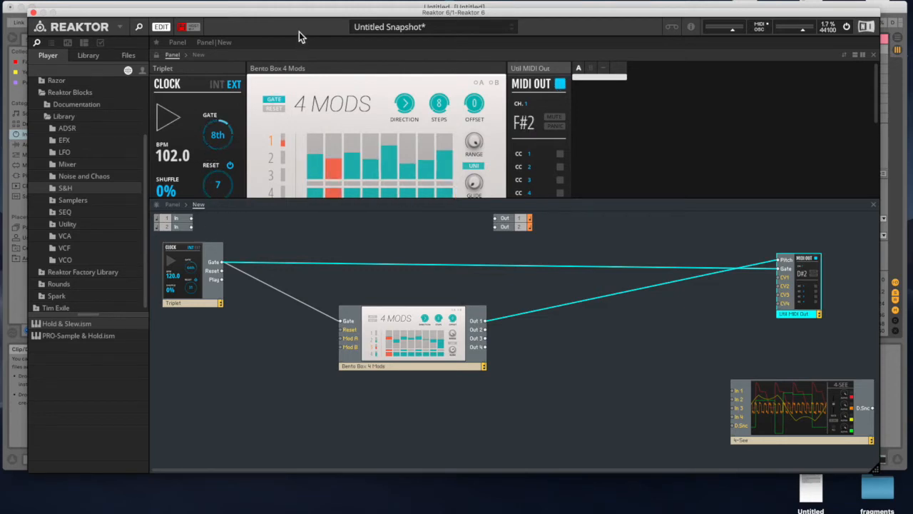
drag(298, 14, 295, 76)
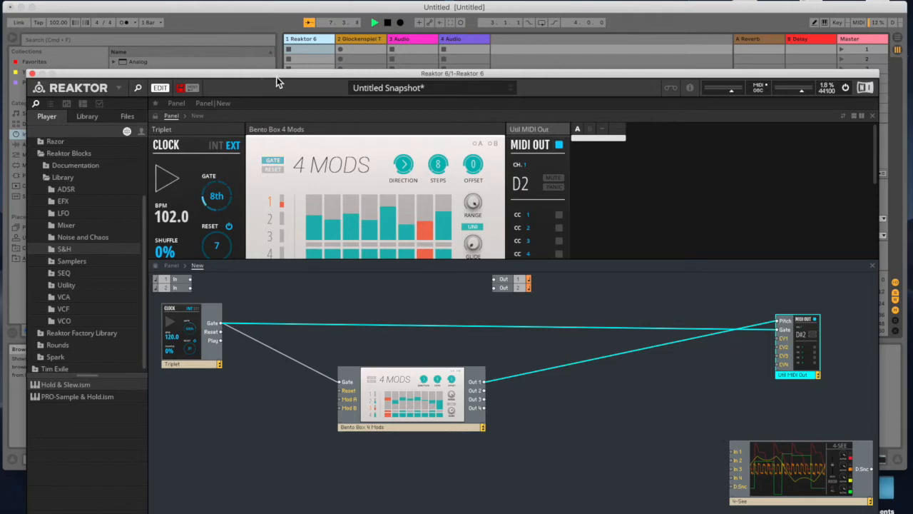
drag(281, 76, 284, 2)
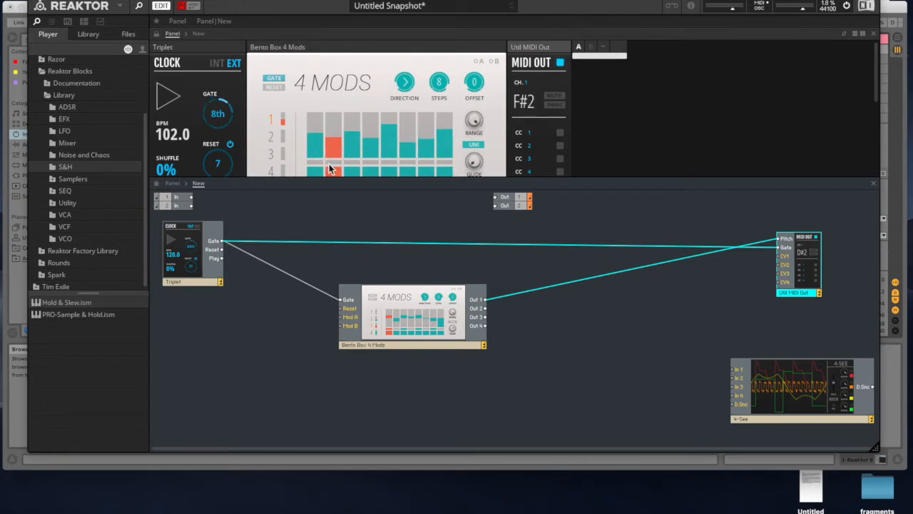
- Enlarge the panel area and sweep the first 4 Mods step to minimum, then maximum, settling it at a fairly low level
drag(343, 178, 340, 225)
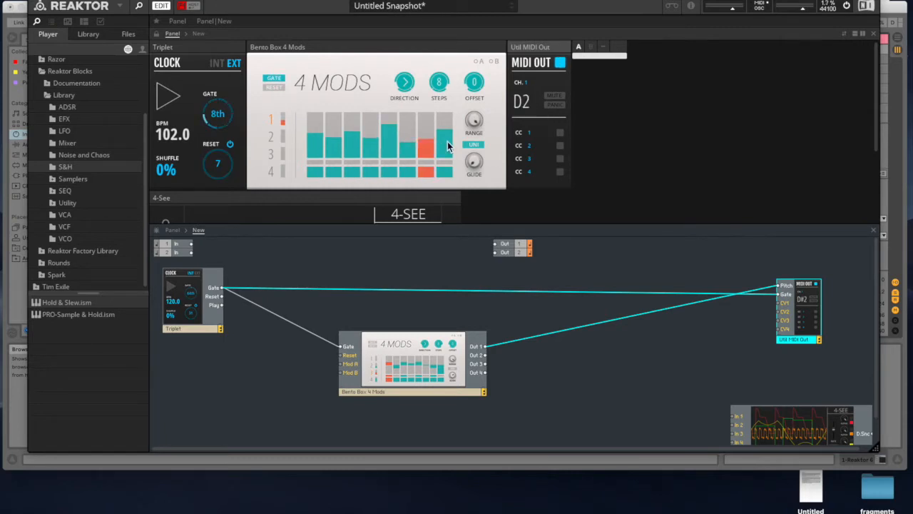
drag(315, 145, 318, 197)
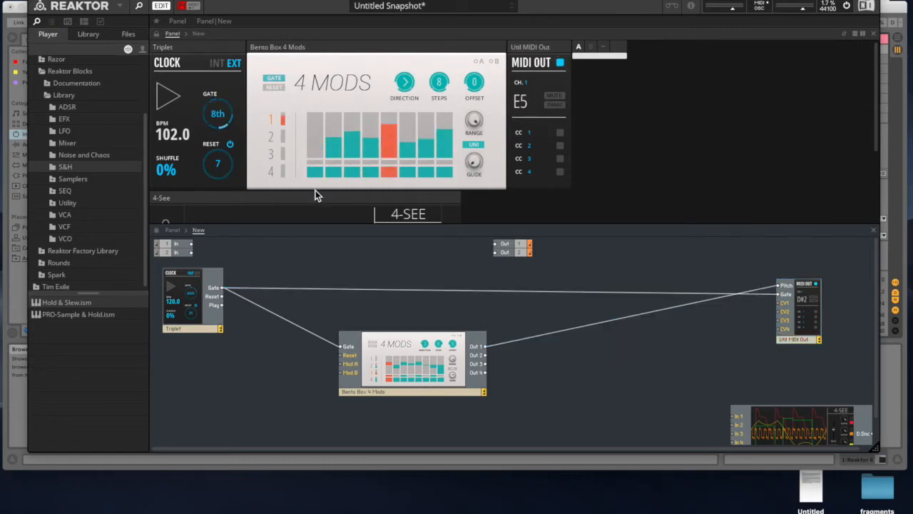
drag(316, 154, 319, 91)
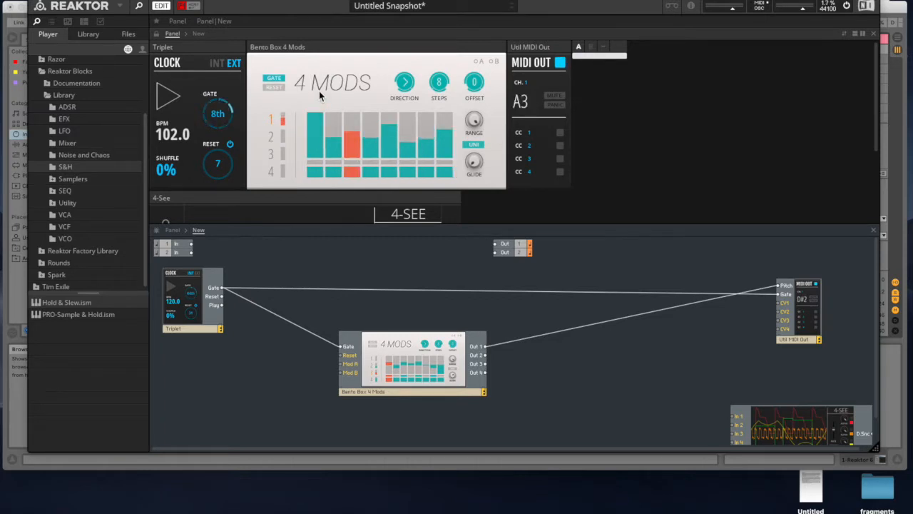
drag(319, 90, 315, 140)
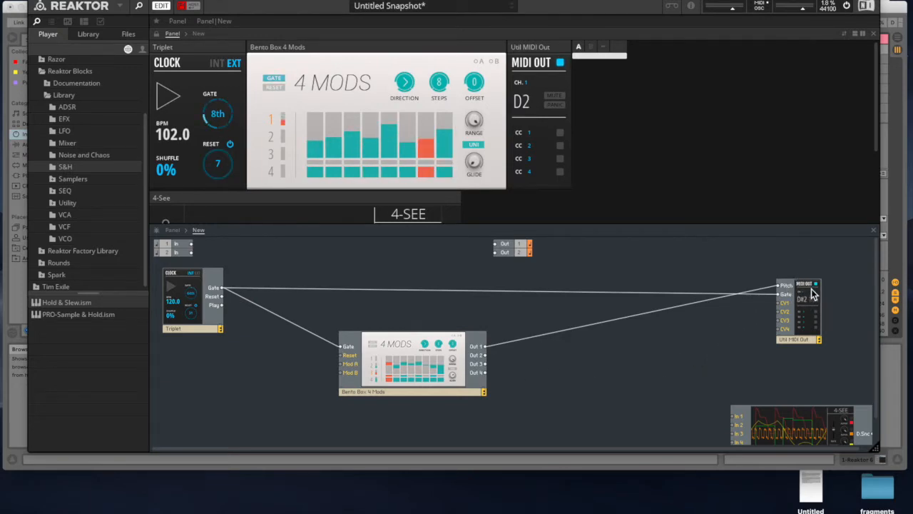
drag(565, 1, 535, 153)
click(365, 55)
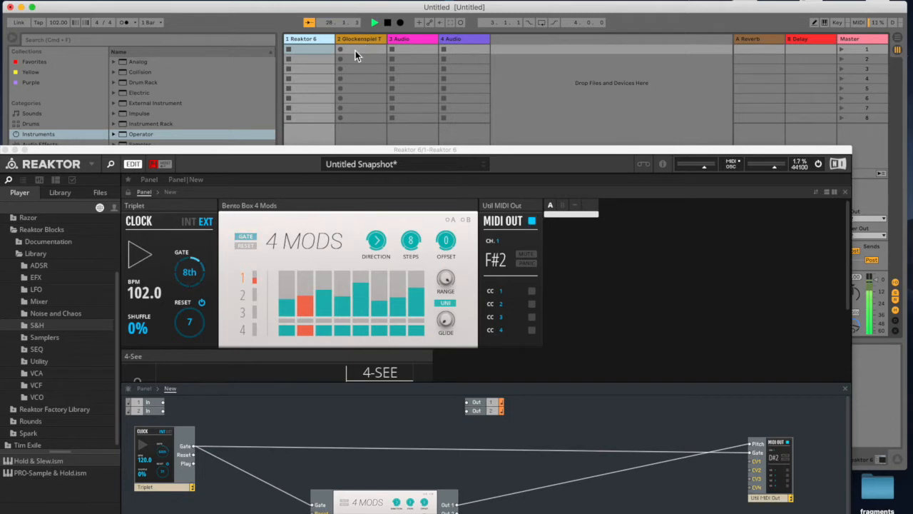
drag(405, 150, 406, 0)
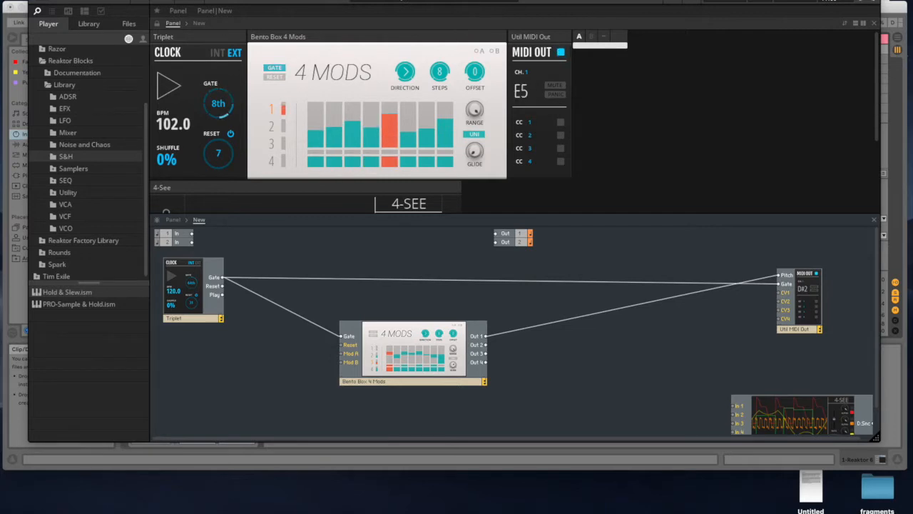
drag(413, 1, 430, 1)
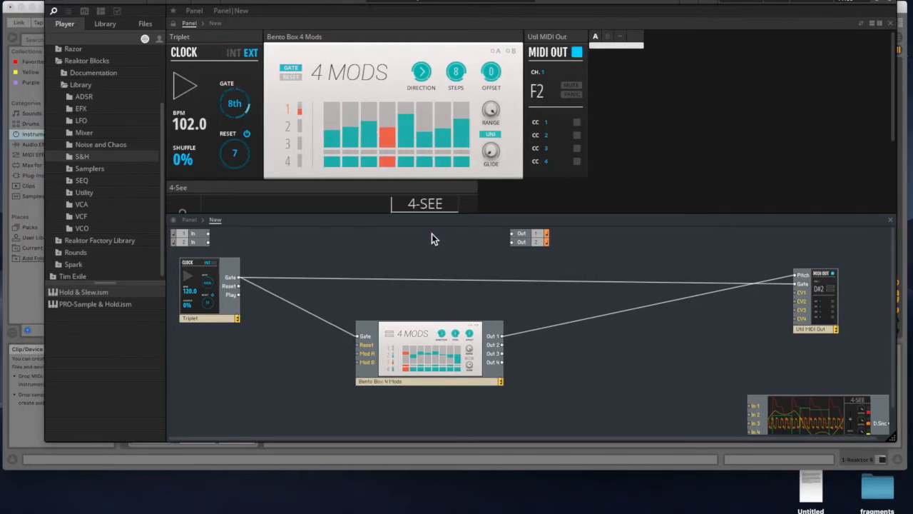
drag(339, 2, 391, 1)
drag(460, 2, 352, 6)
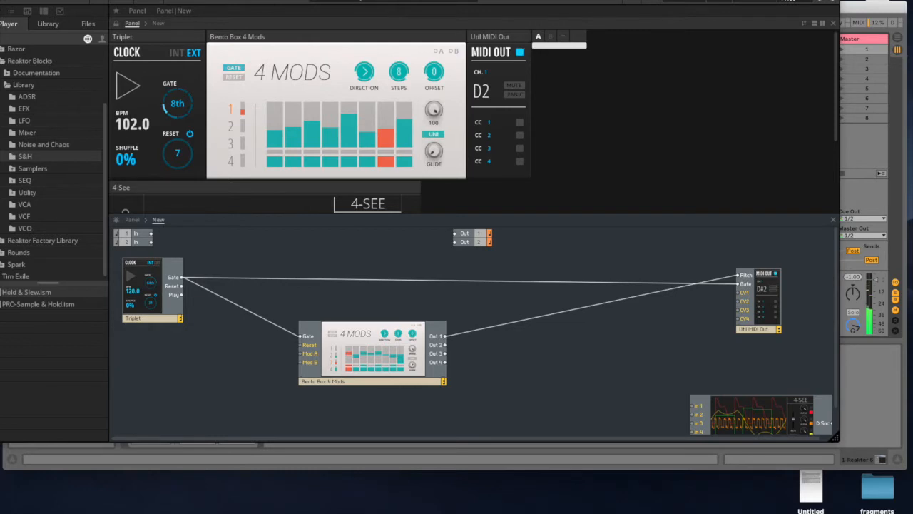
drag(357, 3, 411, 2)
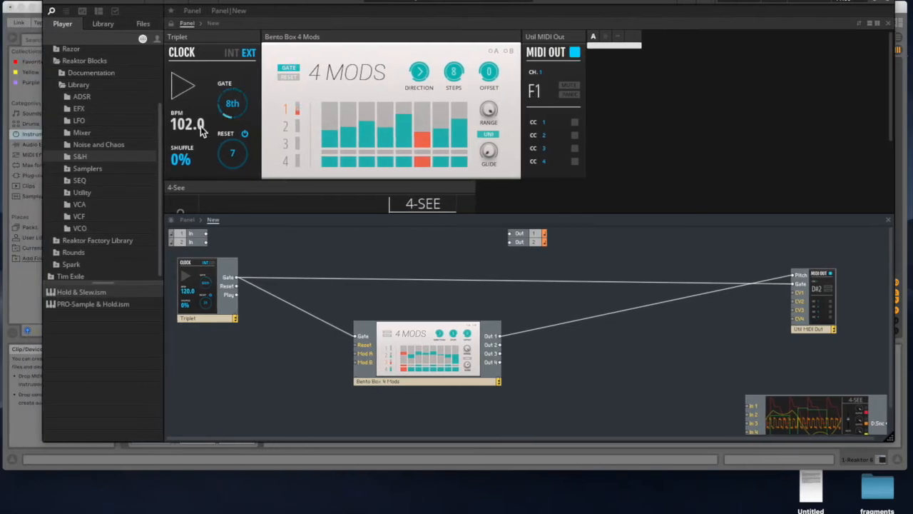
- Add the SEQ-Clock Divider from the Reaktor Blocks SEQ library to the structure, below the Triplet clock
click(78, 181)
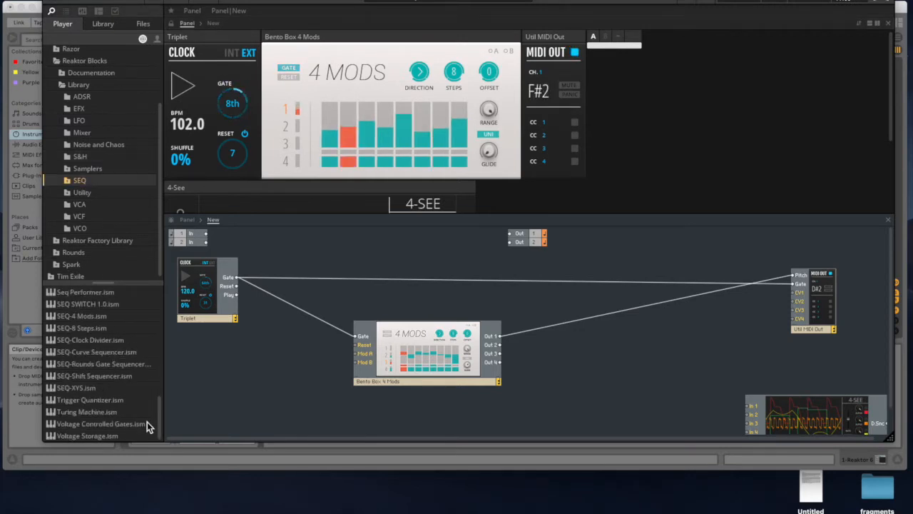
scroll(162, 407, up, 3)
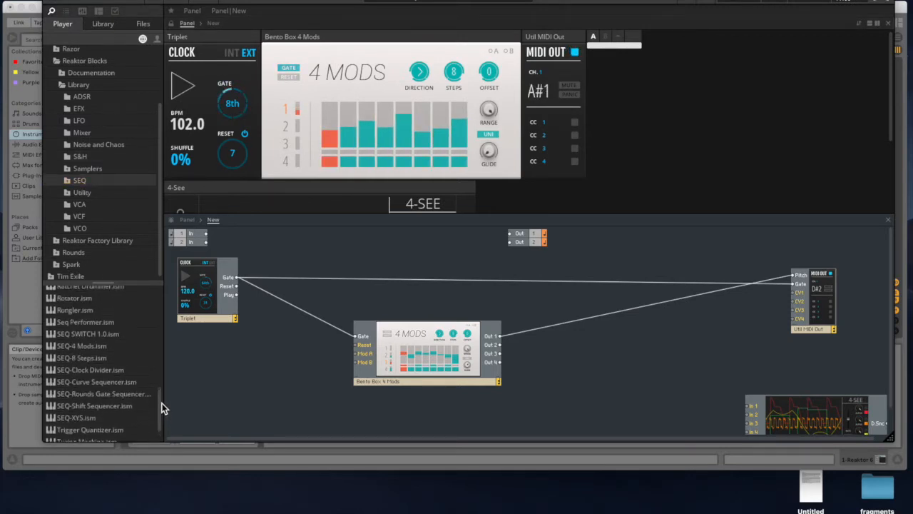
drag(162, 407, 162, 397)
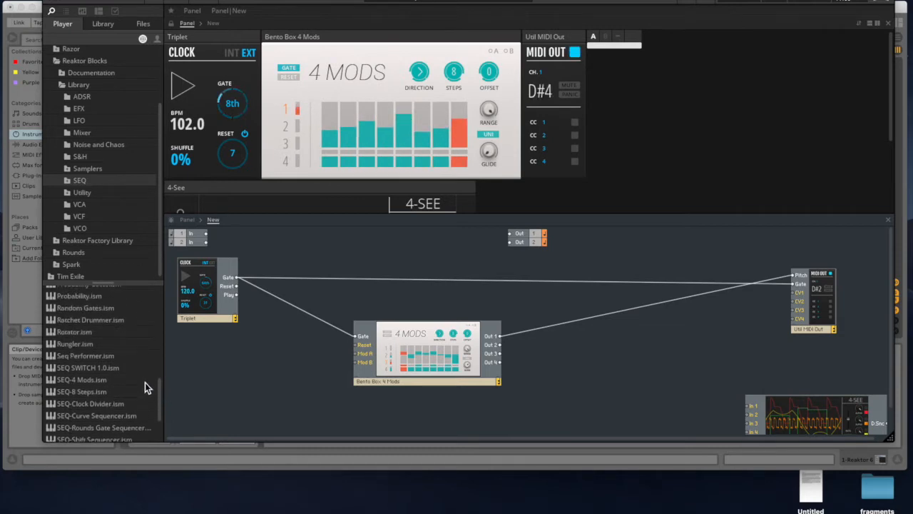
drag(160, 396, 160, 400)
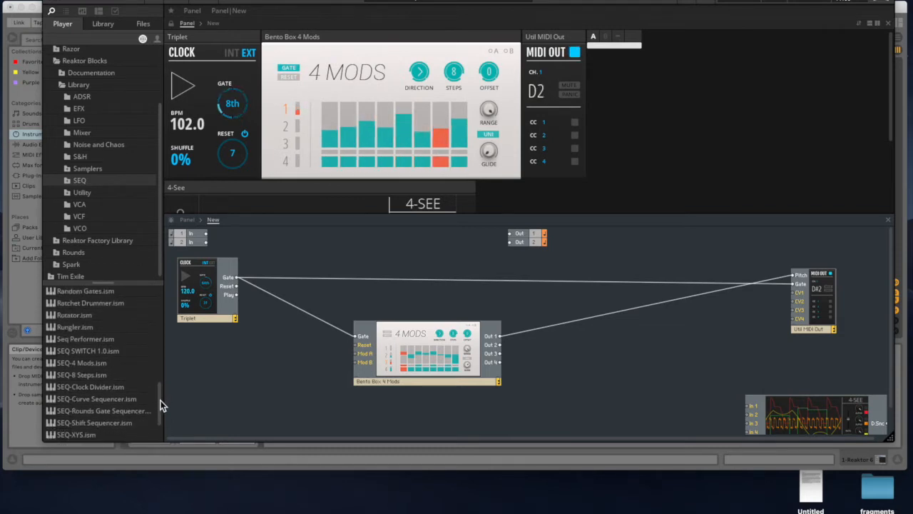
drag(104, 389, 267, 381)
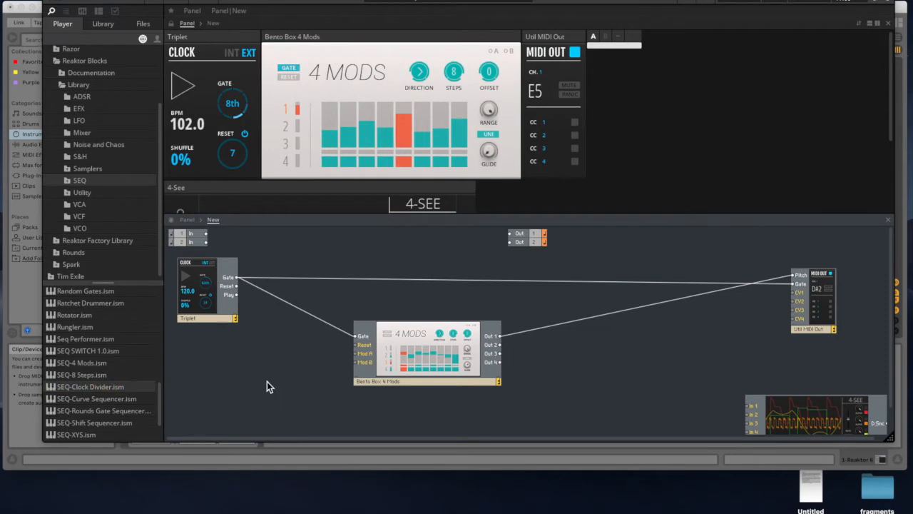
- Move the 4 Mods block aside in the structure and place the Clock Divider's panel under the Triplet clock's panel
drag(427, 359, 492, 353)
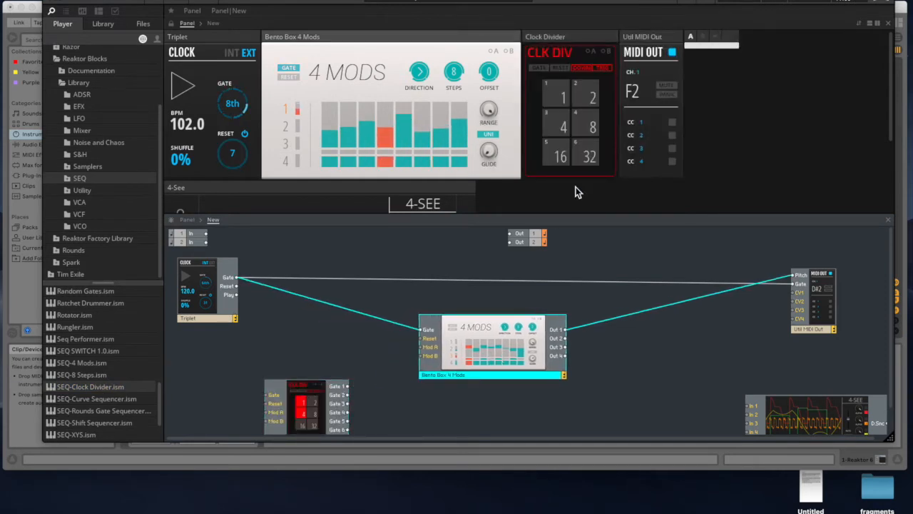
drag(587, 39, 217, 190)
scroll(268, 135, down, 4)
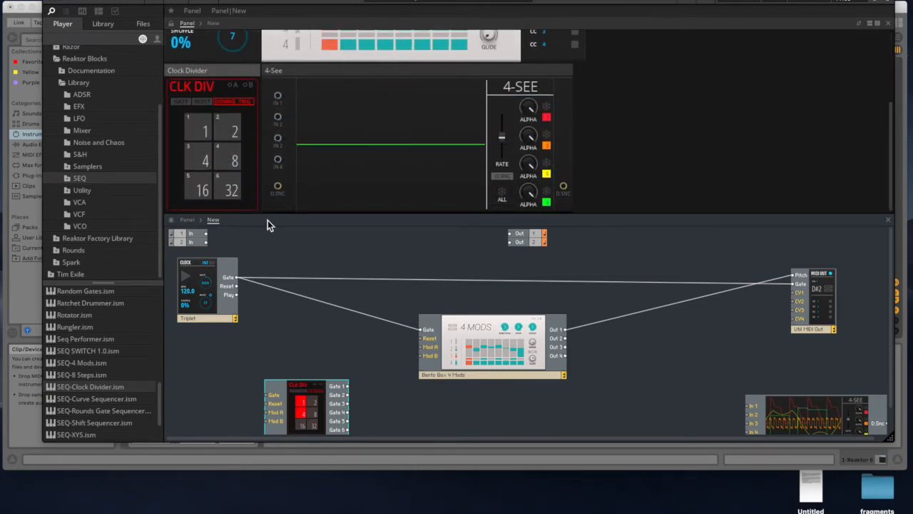
- Wire the Triplet's Gate output to the Clock Divider's Gate input and set its first two divisions to 6 and 5
drag(292, 419, 307, 391)
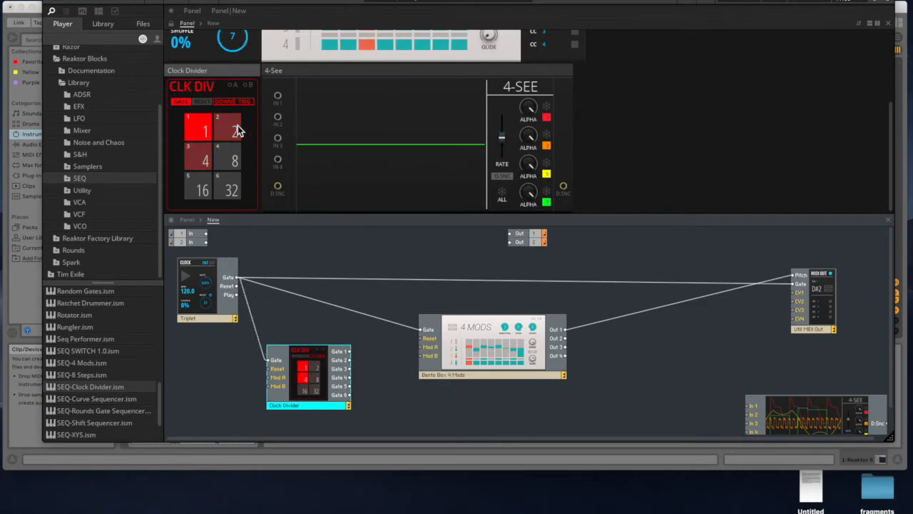
scroll(218, 117, up, 2)
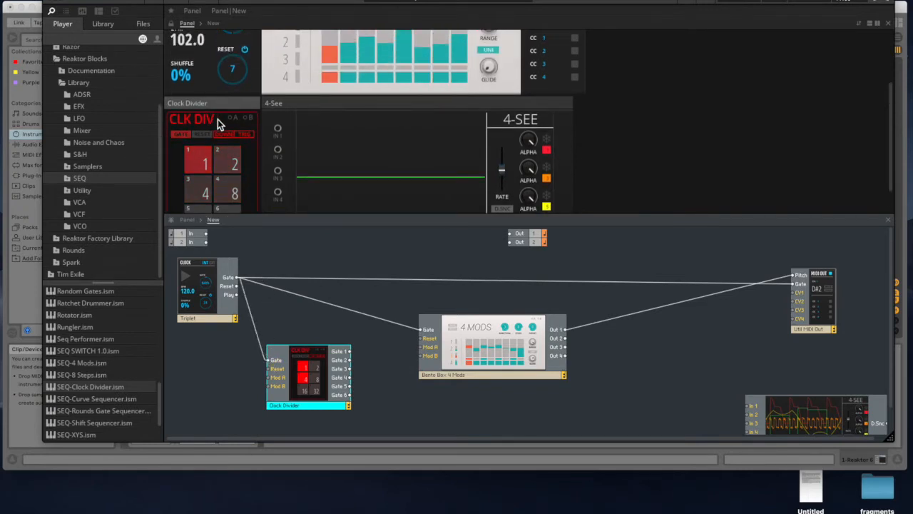
scroll(210, 143, up, 3)
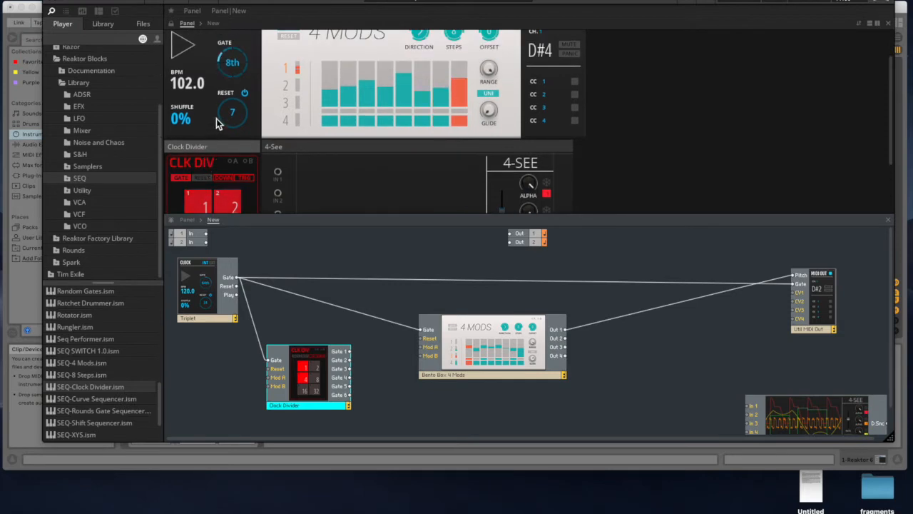
scroll(200, 203, down, 2)
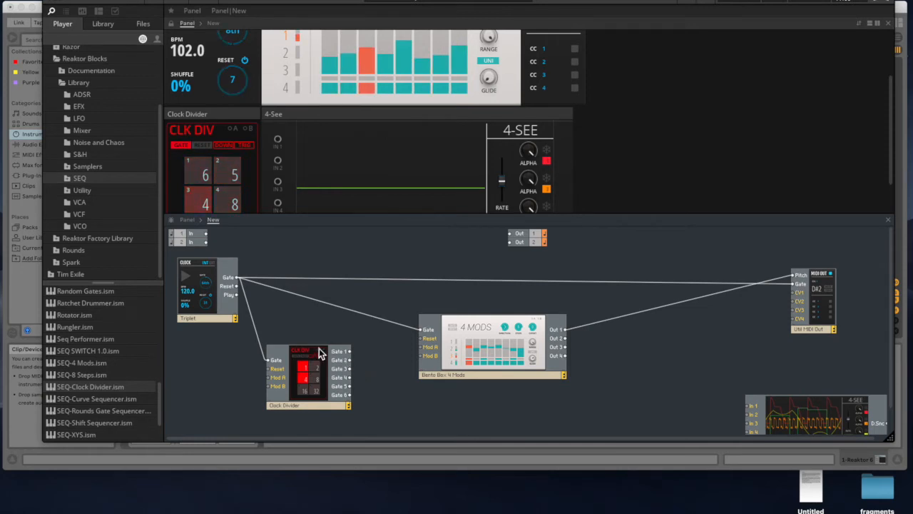
- Make room in the structure and add the 2 In 1 Out Switch from the SEQ library, placing it after the Clock Divider
drag(320, 376, 295, 390)
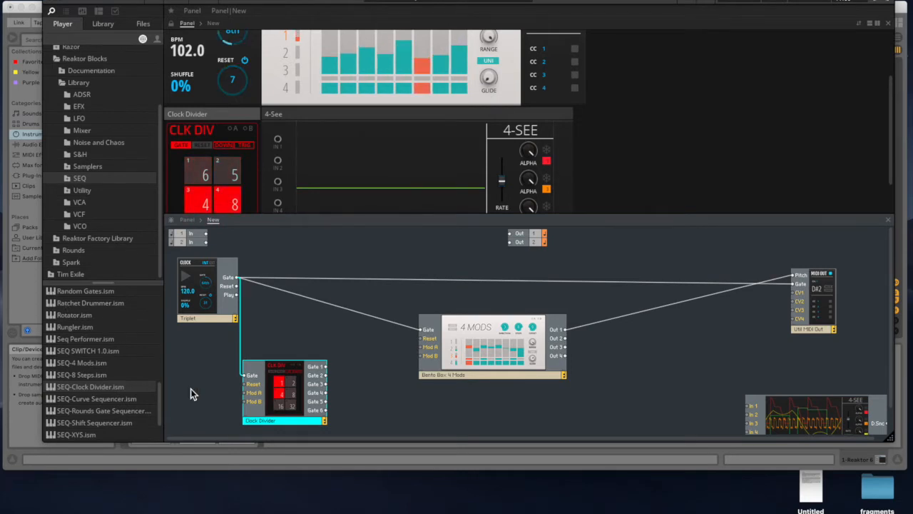
drag(467, 372, 466, 342)
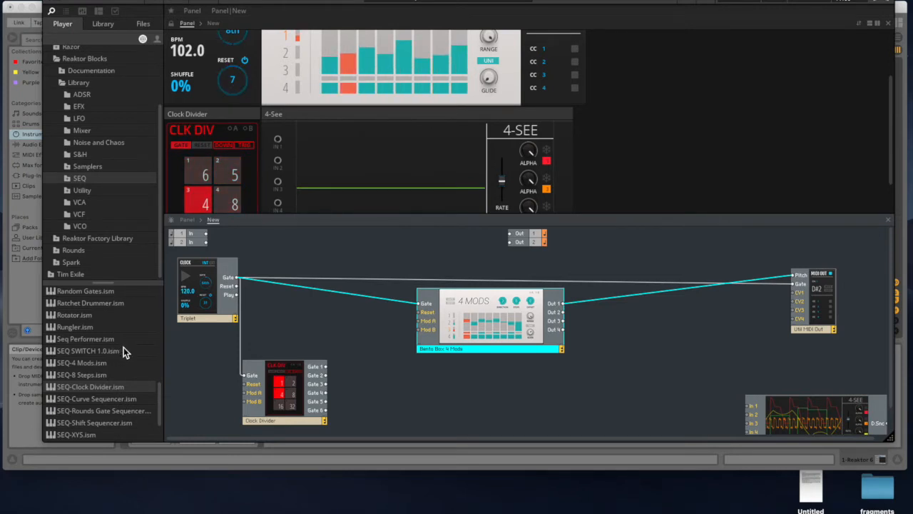
drag(159, 400, 164, 297)
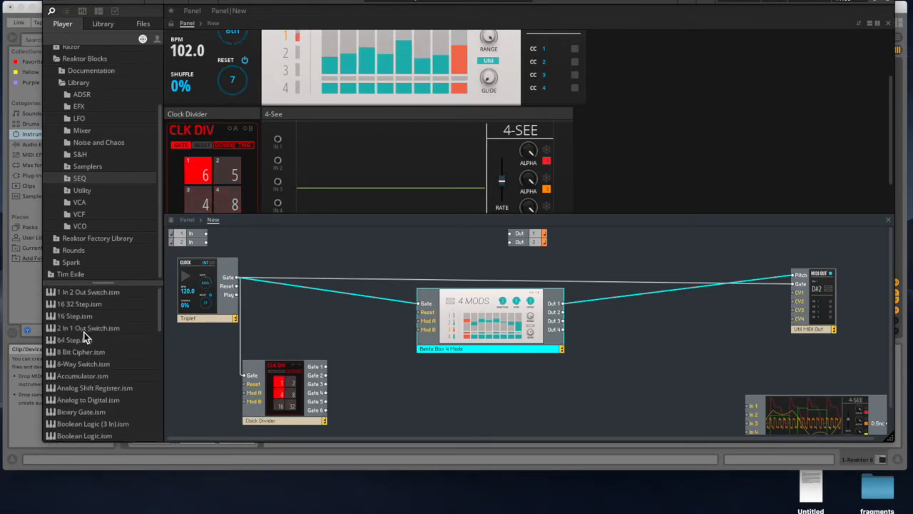
drag(76, 332, 380, 389)
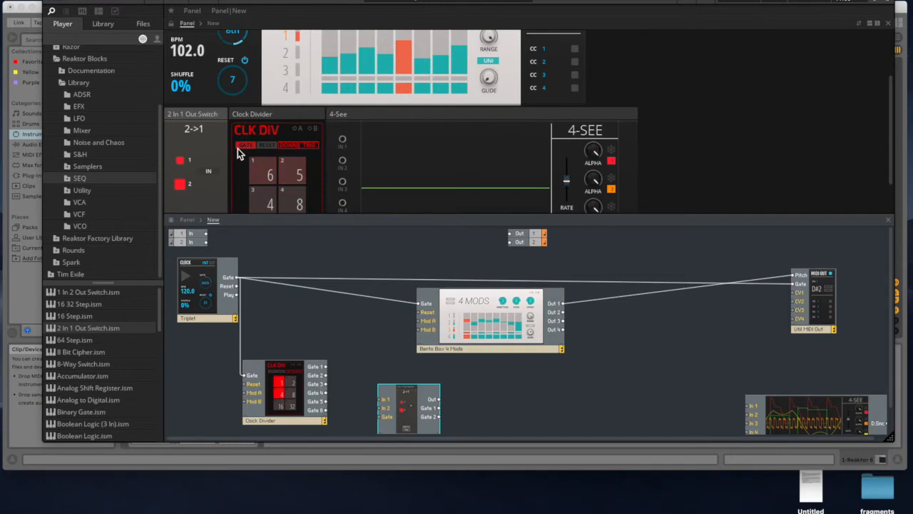
drag(196, 116, 318, 118)
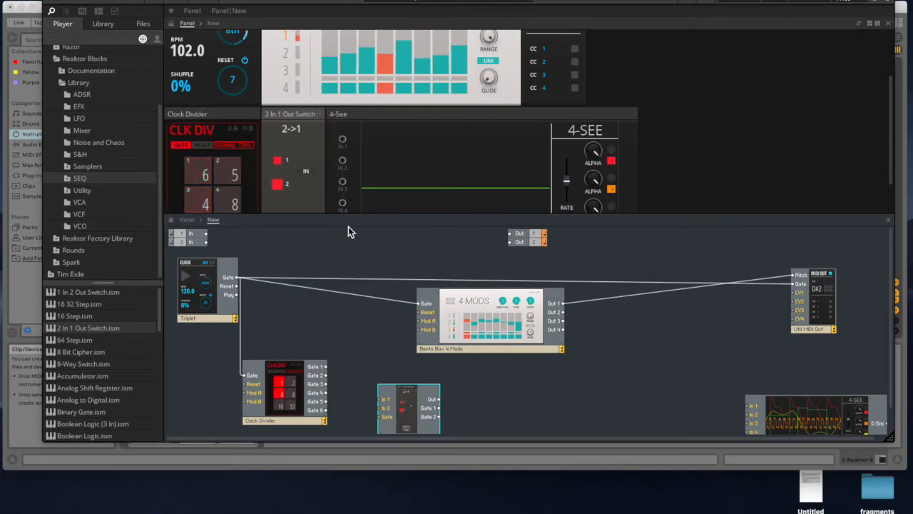
drag(410, 427, 389, 403)
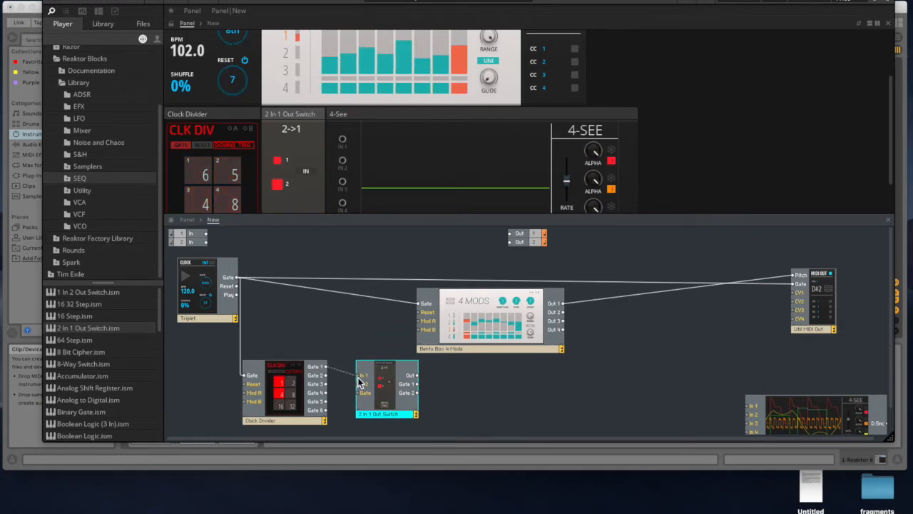
- Wire the Clock Divider's Gate 1 and Gate 2 to the switch's In 1 and In 2, and enlarge the panel area
drag(359, 376, 330, 371)
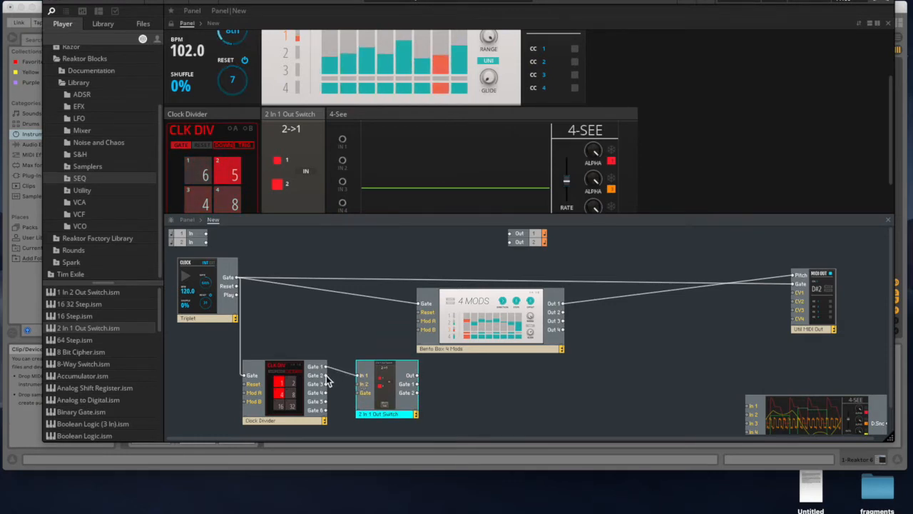
drag(321, 375, 362, 385)
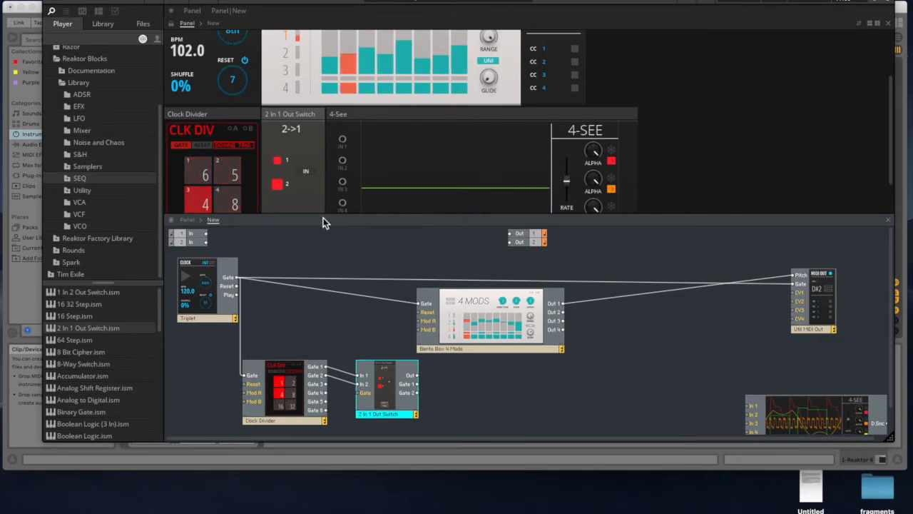
drag(320, 217, 316, 264)
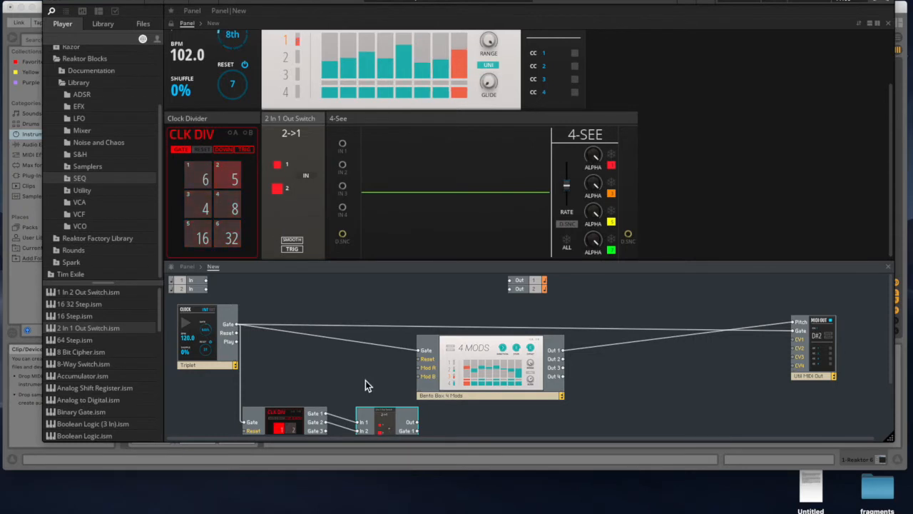
scroll(365, 380, down, 3)
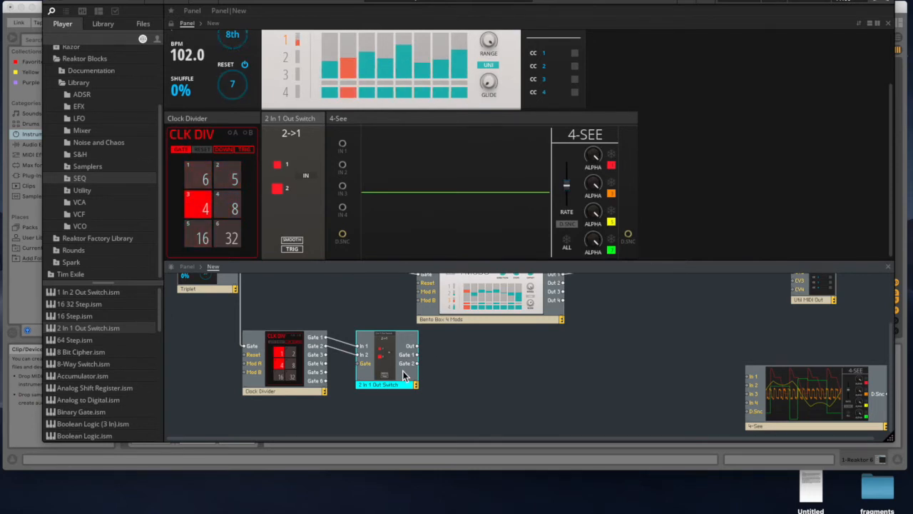
- Change the 2 In 1 Out Switch from SMOOTH to INSTANT and reposition it and the Clock Divider lower in the structure
drag(281, 370, 271, 384)
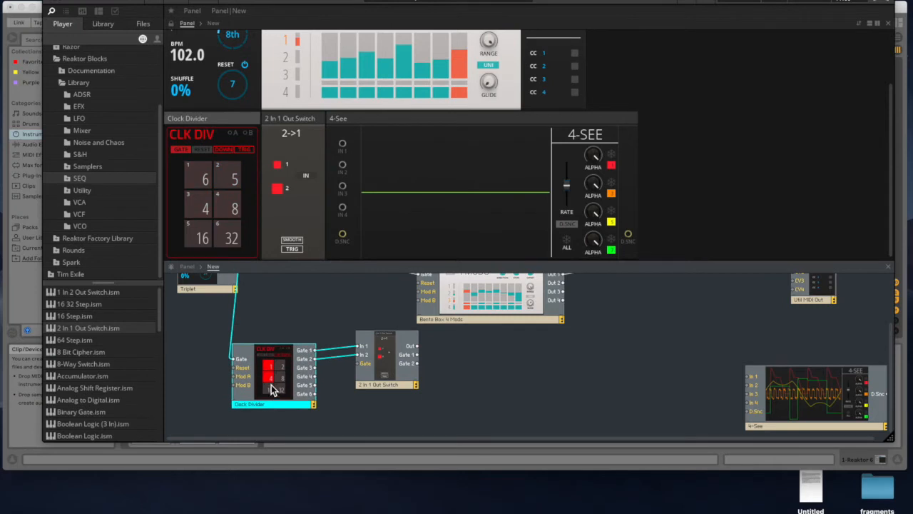
click(293, 243)
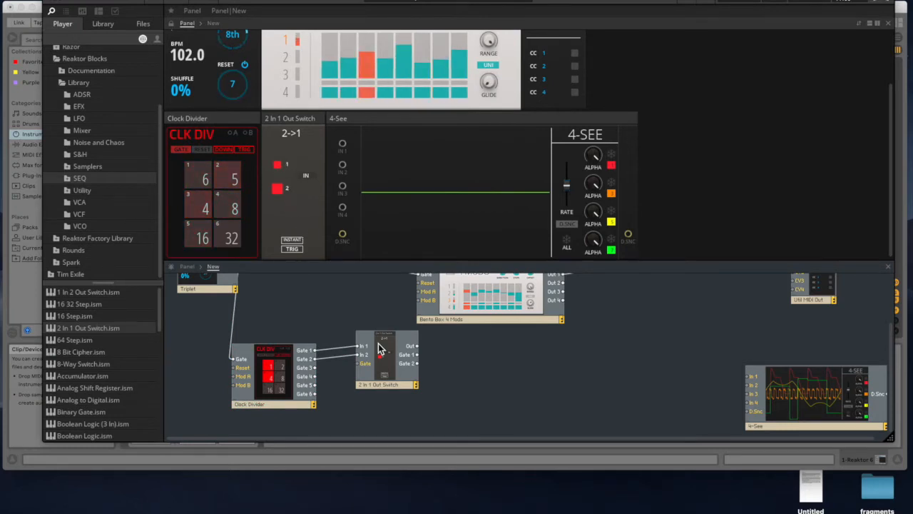
drag(388, 359, 386, 390)
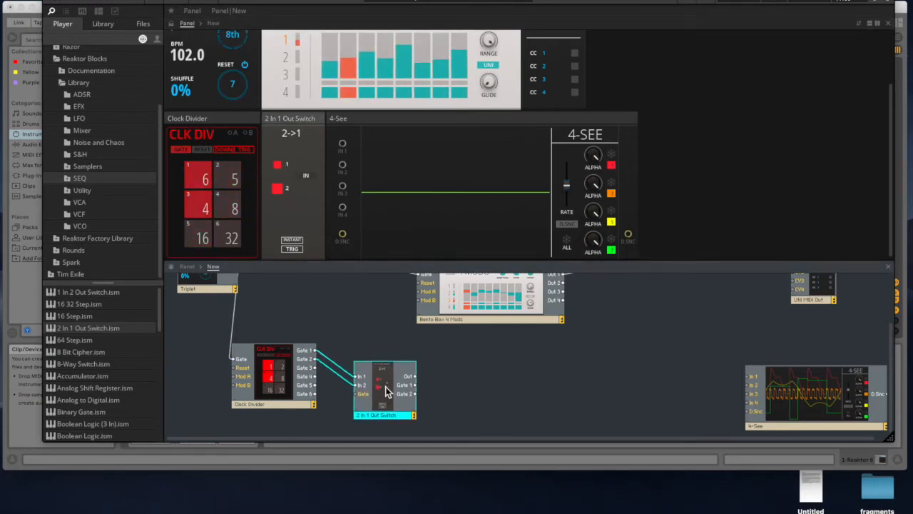
drag(272, 378, 279, 403)
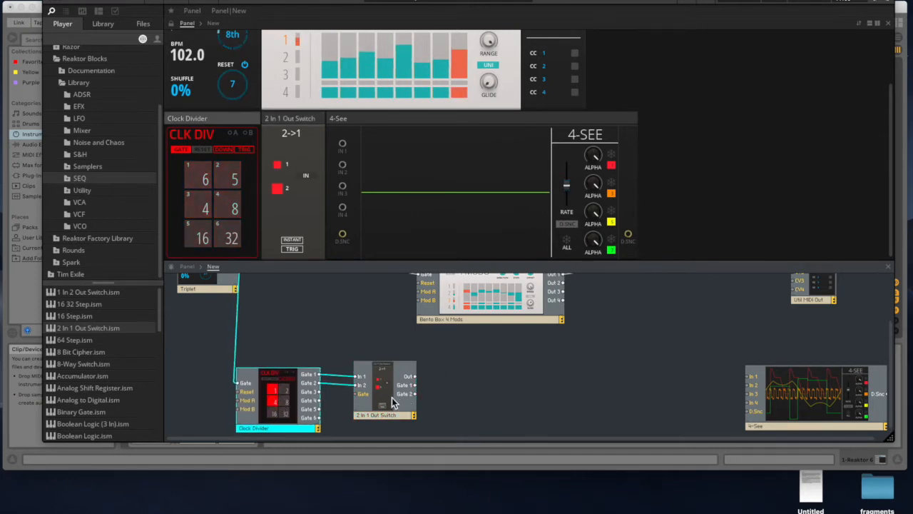
drag(387, 402, 387, 400)
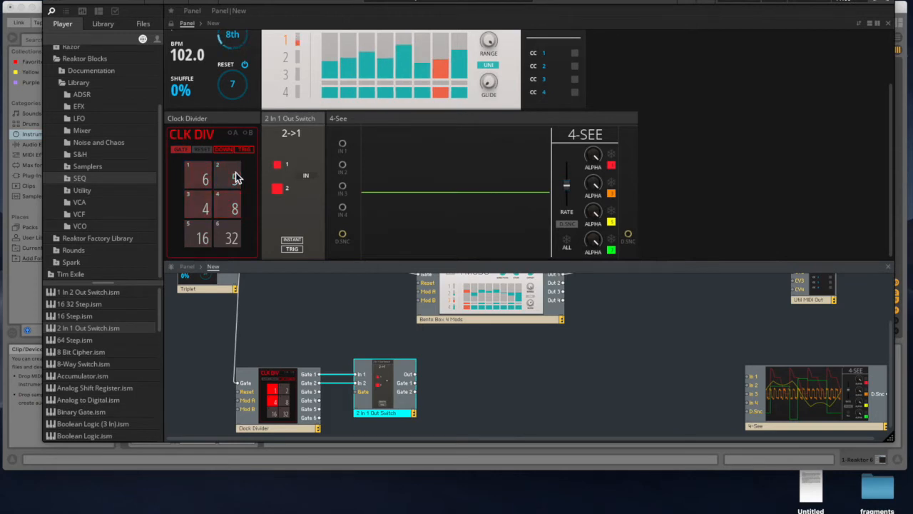
drag(386, 388, 395, 389)
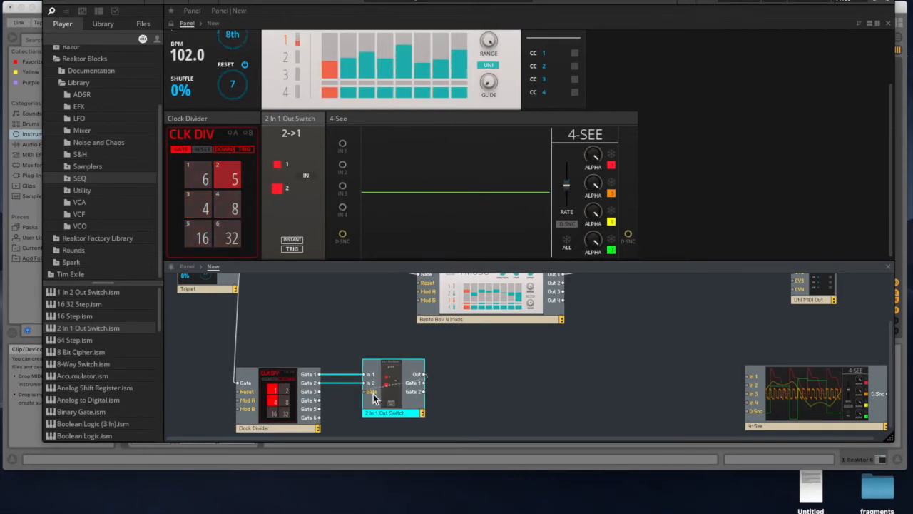
- Add the TRIGGER DELAY block from the Utility library and place it after the 2 In 1 Out Switch in the structure
drag(424, 374, 487, 387)
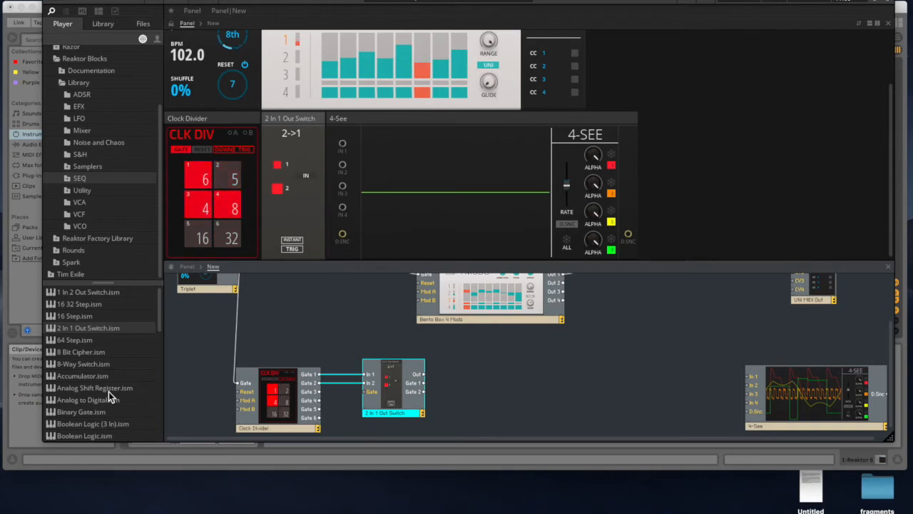
click(82, 191)
scroll(98, 365, down, 5)
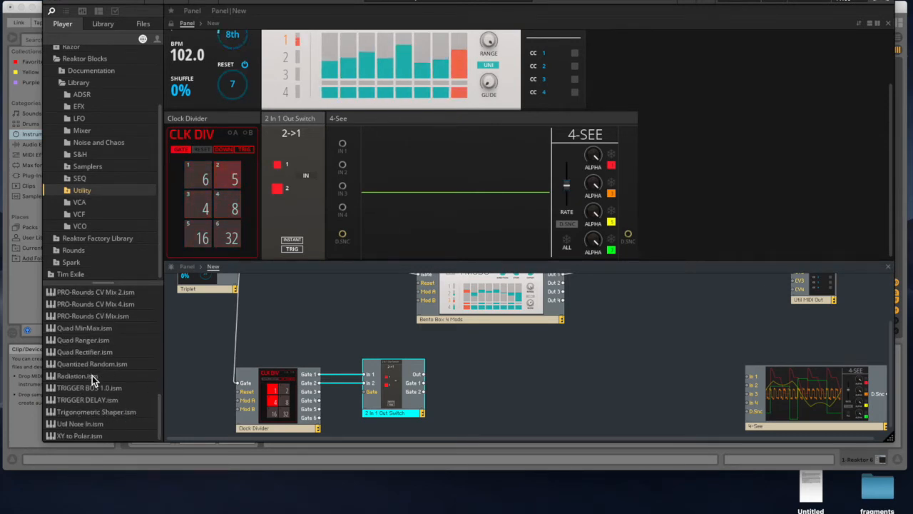
drag(74, 403, 482, 382)
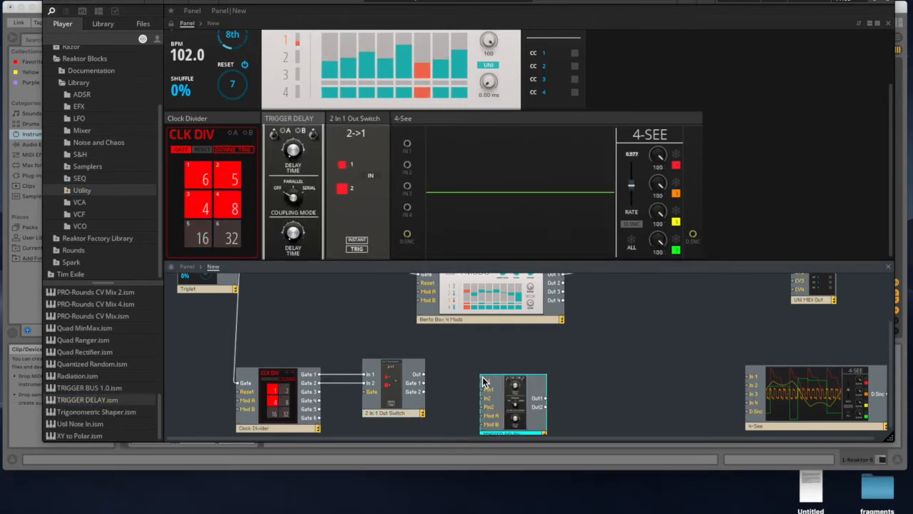
drag(314, 119, 374, 121)
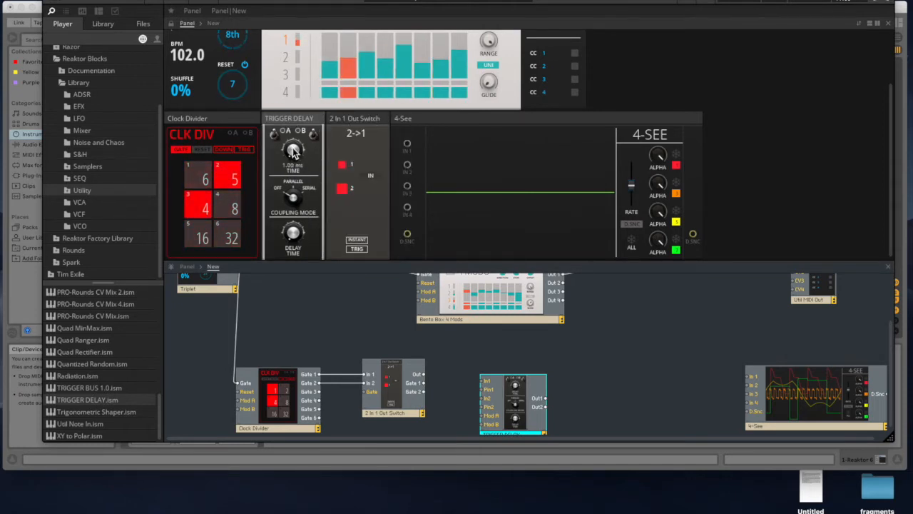
click(519, 417)
drag(519, 416, 515, 400)
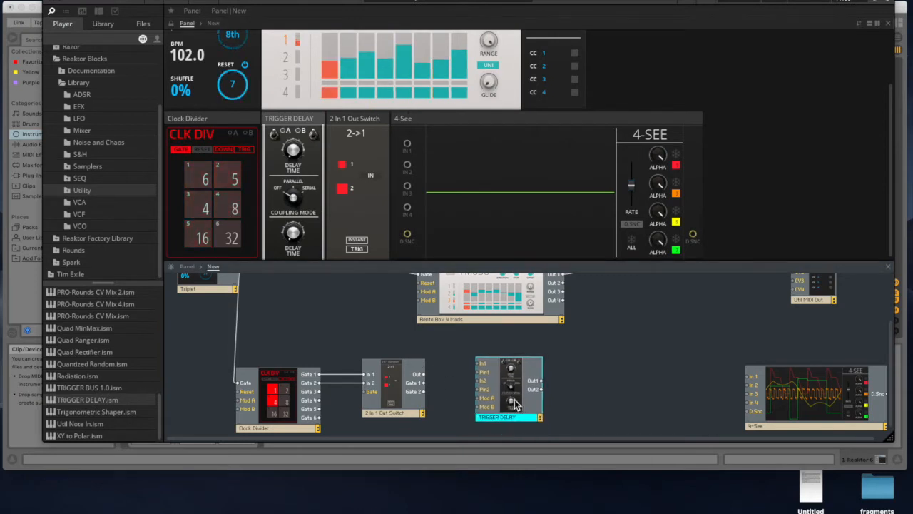
- Wire the switch's Out through the TRIGGER DELAY's In1 and Out1 back to the switch's Gate, with the delay time at 1.00 ms
drag(425, 380, 481, 363)
drag(520, 401, 500, 412)
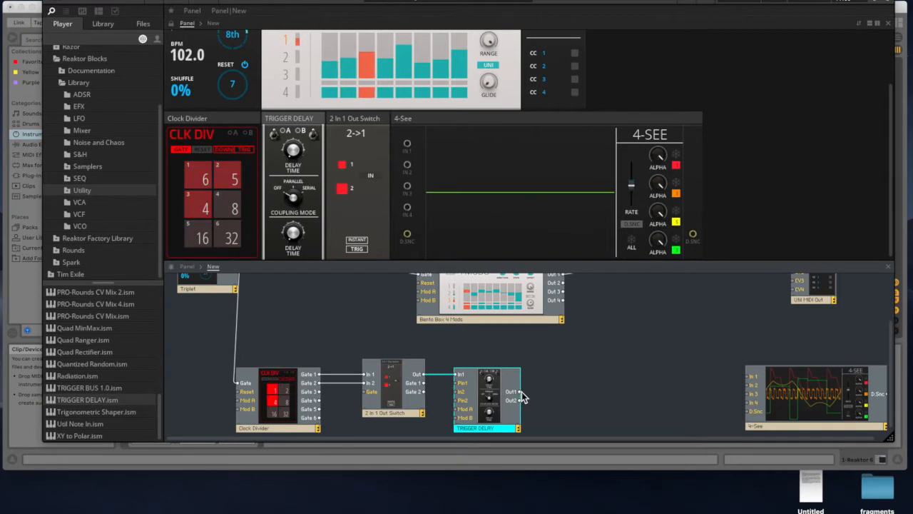
click(293, 148)
drag(293, 148, 298, 166)
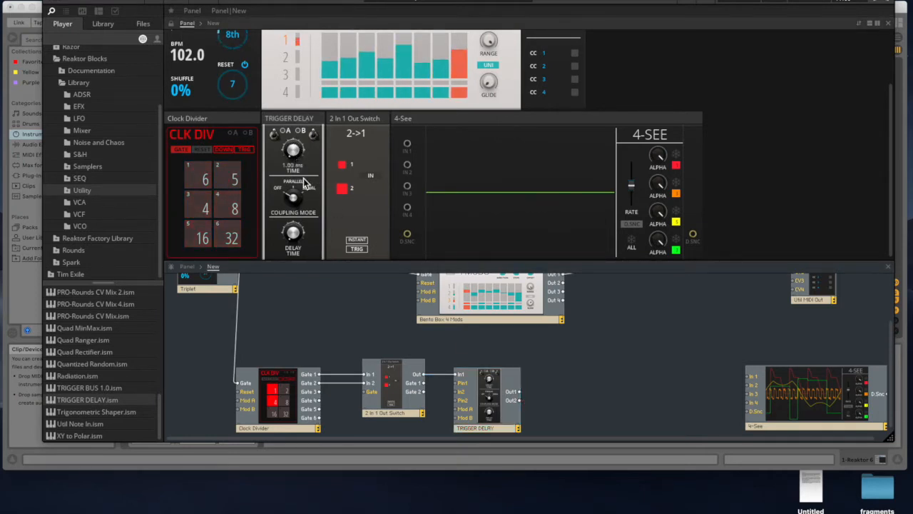
drag(519, 391, 375, 389)
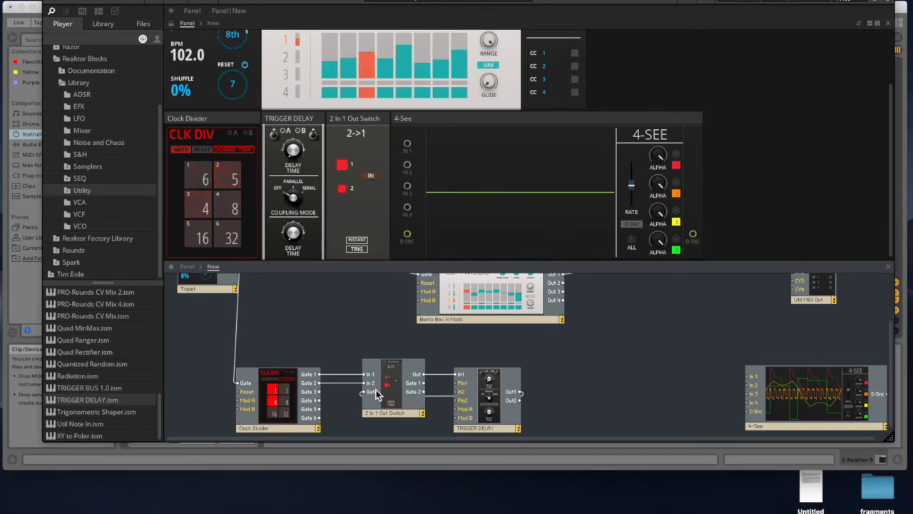
- Sketch two rows of pulse ticks for divisions 6 and 5 in Sketchpad, circle the matching pulses, and return to the Reaktor patch
mouse_move(531, 511)
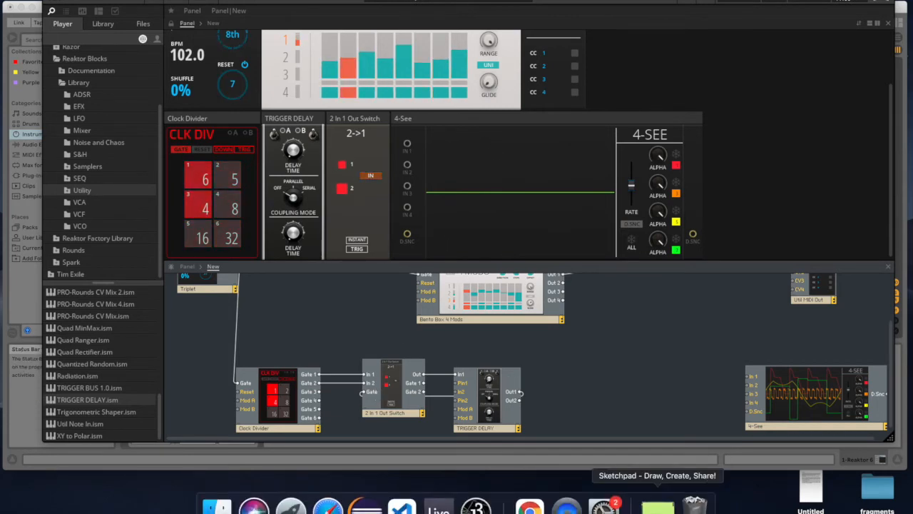
click(659, 511)
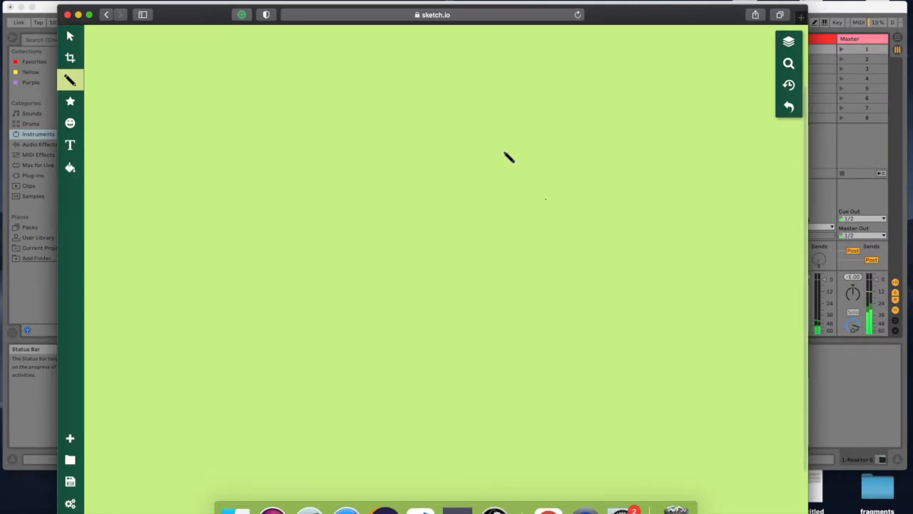
mouse_move(207, 18)
mouse_down()
mouse_move(449, 28)
mouse_move(236, 20)
mouse_up()
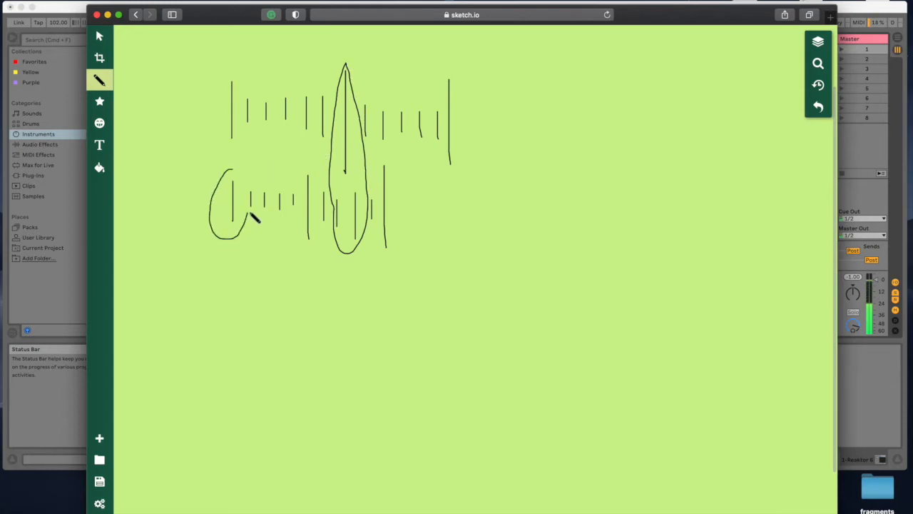
click(107, 15)
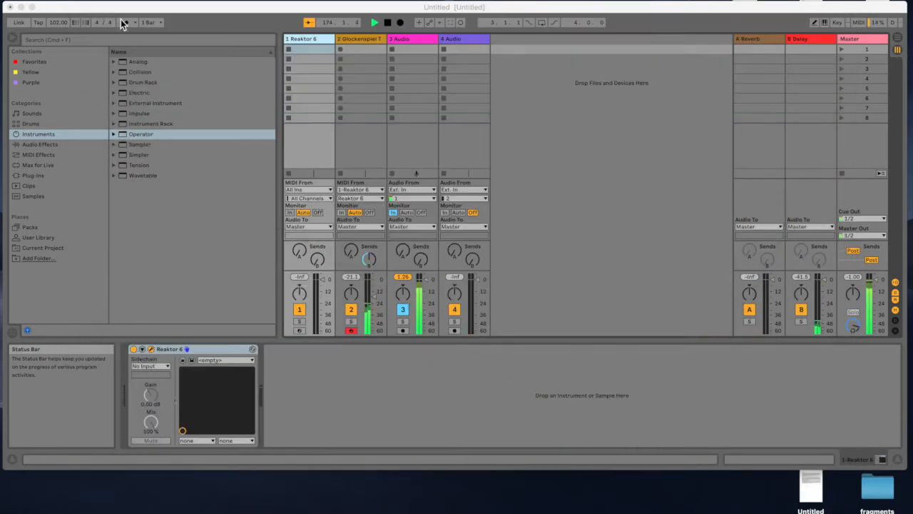
click(304, 37)
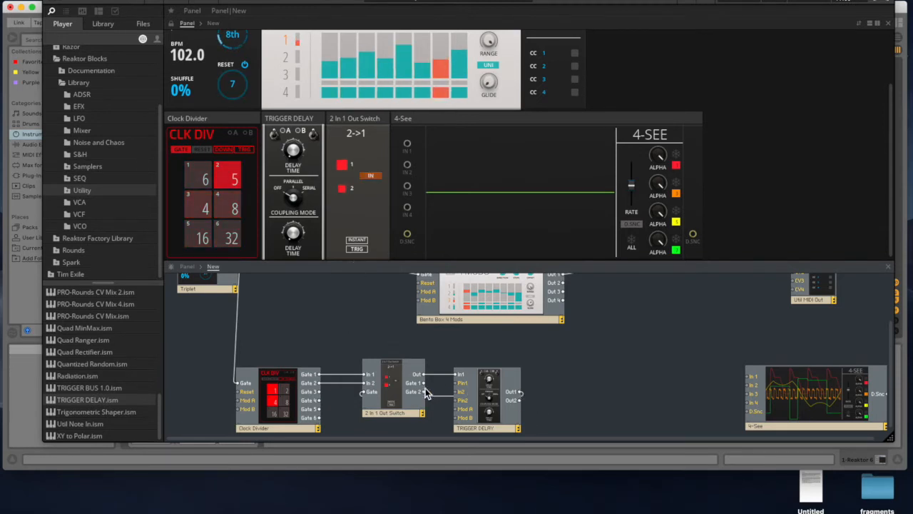
- Wire the TRIGGER DELAY's Out1 to the Clock Divider's Reset, and the 2 In 1 Out Switch's Out to the Bento Box 4 Mods' Reset
drag(517, 396, 245, 395)
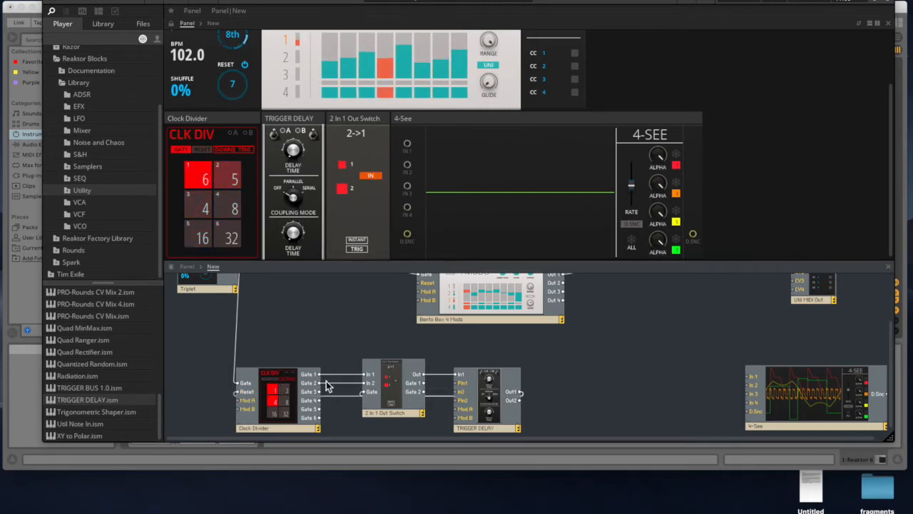
scroll(369, 350, up, 2)
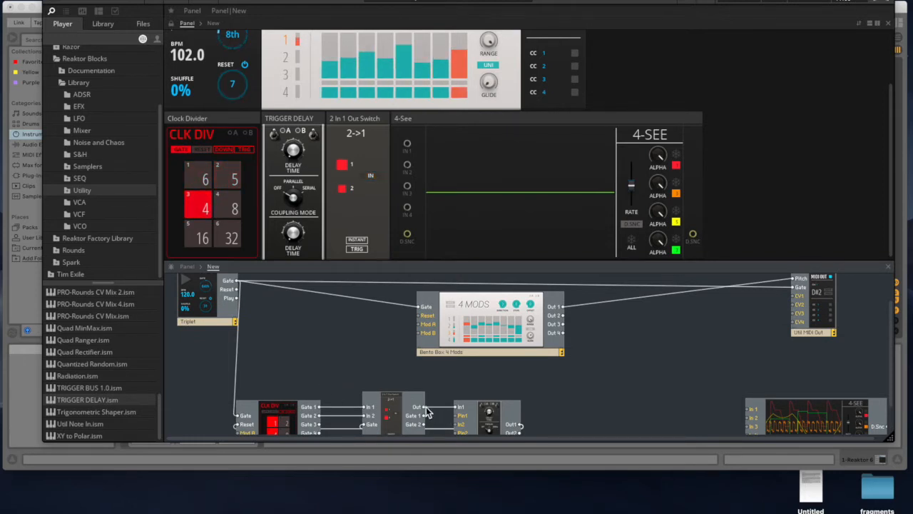
drag(426, 410, 421, 315)
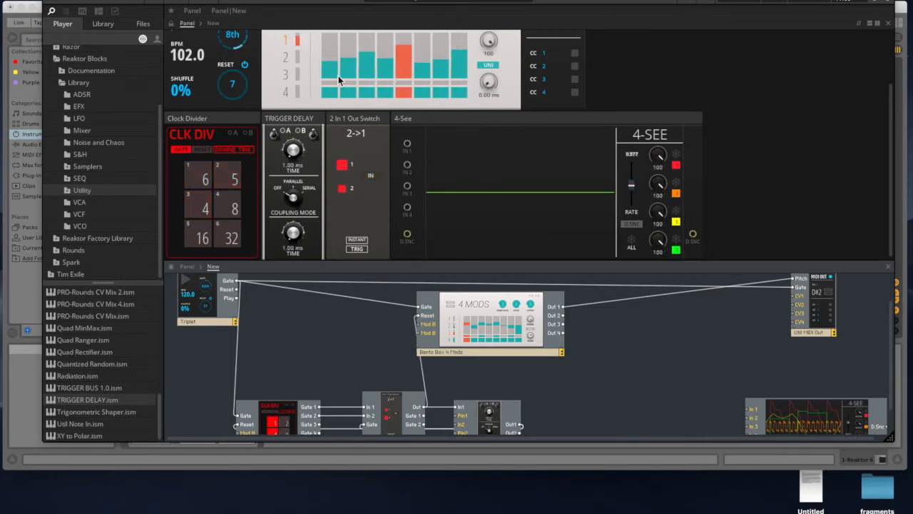
- Set the Clock Divider's first gate division to 3
scroll(338, 76, up, 3)
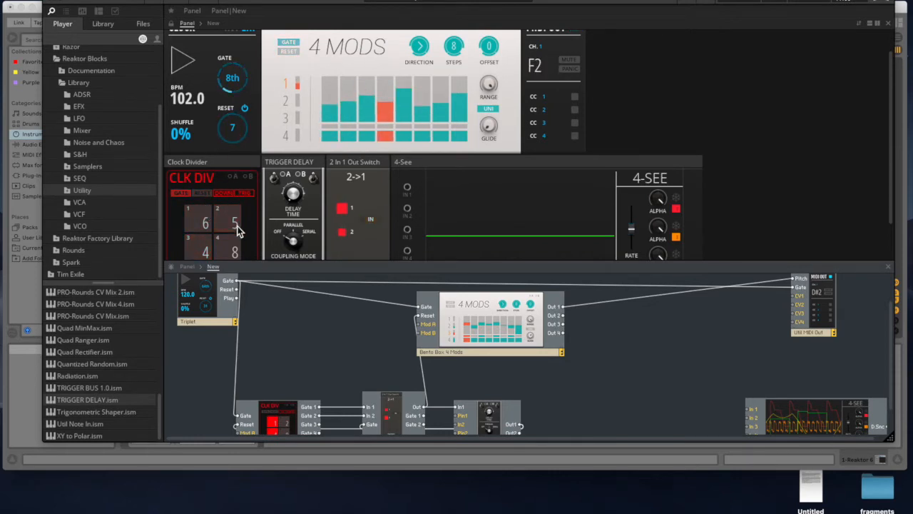
click(205, 224)
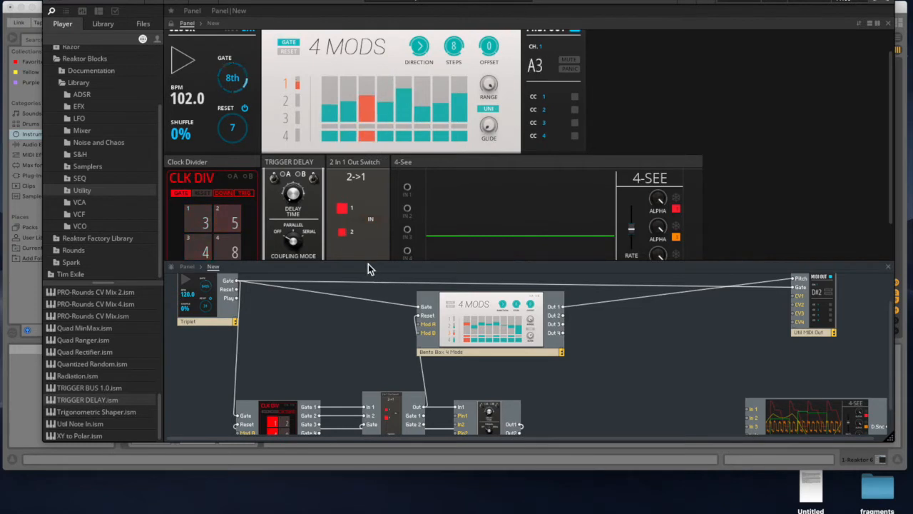
drag(370, 263, 370, 301)
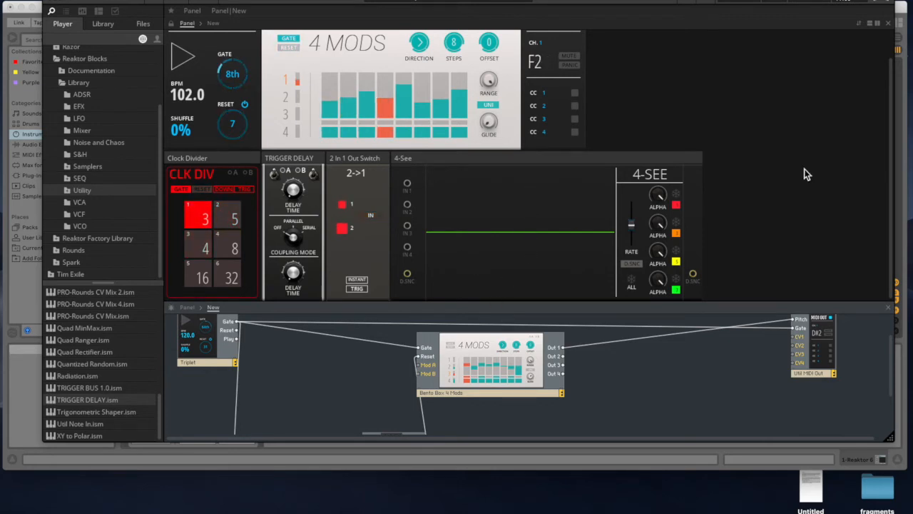
- Reshape the 4 Mods sequence's first row by raising steps 2 and 6 and lowering steps 3 and 5
drag(685, 0, 642, 0)
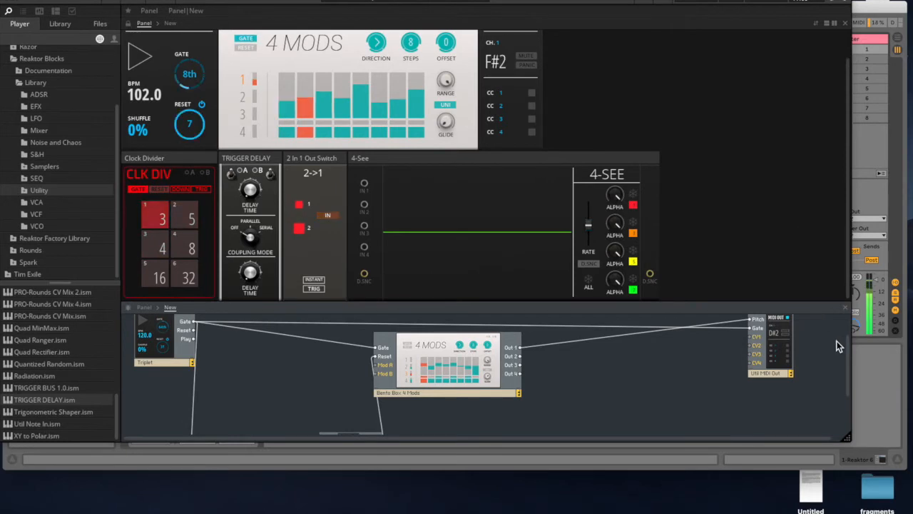
mouse_move(849, 354)
mouse_down()
mouse_move(848, 373)
mouse_move(848, 340)
mouse_up()
drag(654, 302, 658, 231)
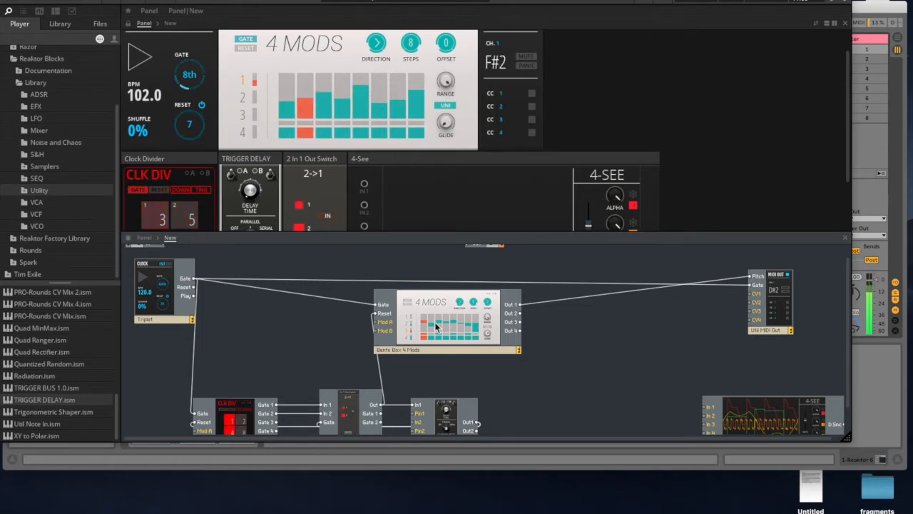
mouse_move(367, 91)
mouse_down()
mouse_move(310, 95)
mouse_move(331, 105)
mouse_move(377, 100)
mouse_up()
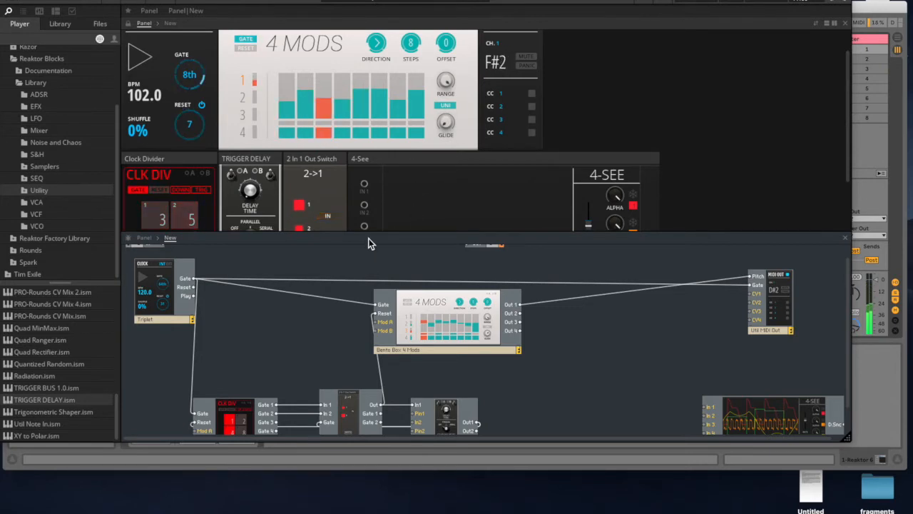
scroll(410, 169, down, 1)
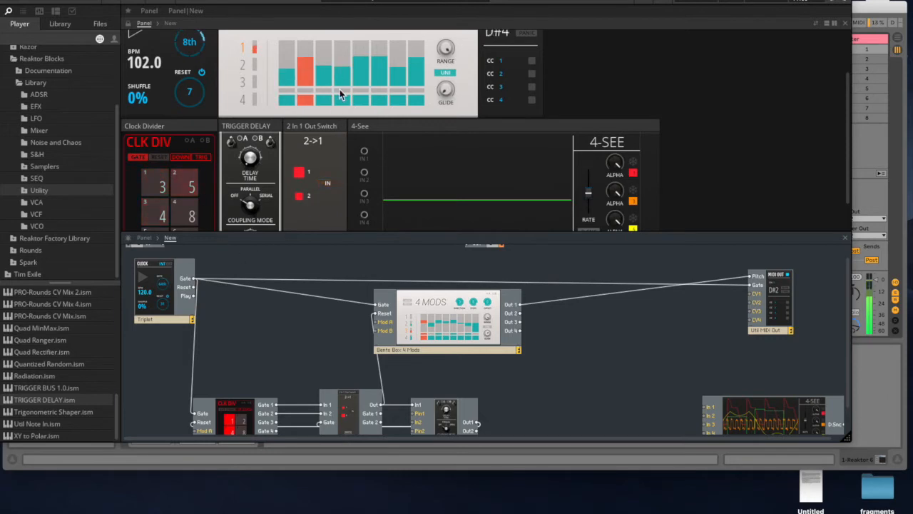
scroll(328, 89, up, 2)
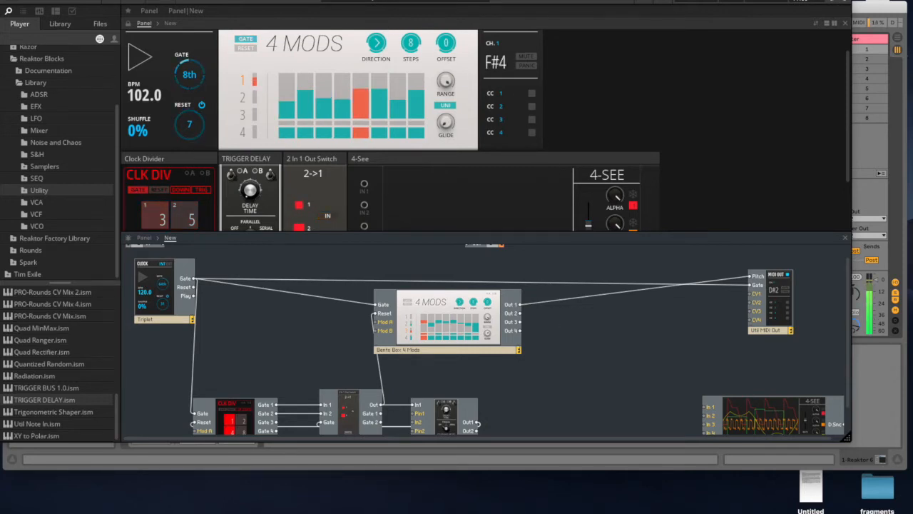
drag(492, 1, 489, 1)
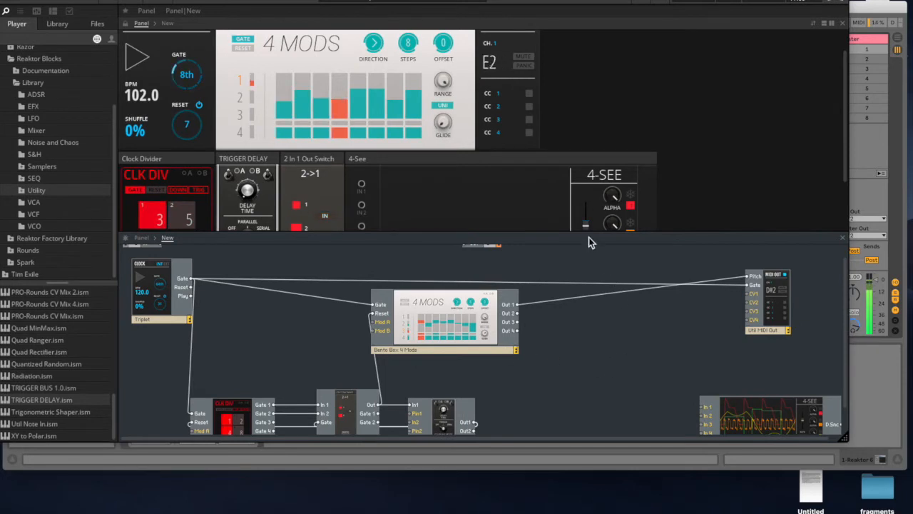
- Disconnect the 4 Mods' Reset and gather the Clock Divider, 2 In 1 Out Switch and TRIGGER DELAY close together below the clock block
scroll(358, 87, down, 1)
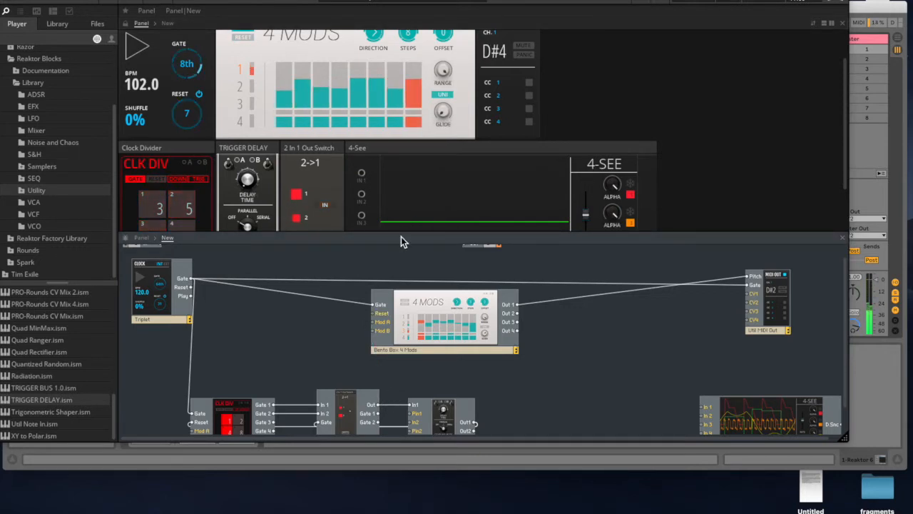
drag(402, 235, 403, 152)
drag(538, 346, 522, 356)
click(347, 374)
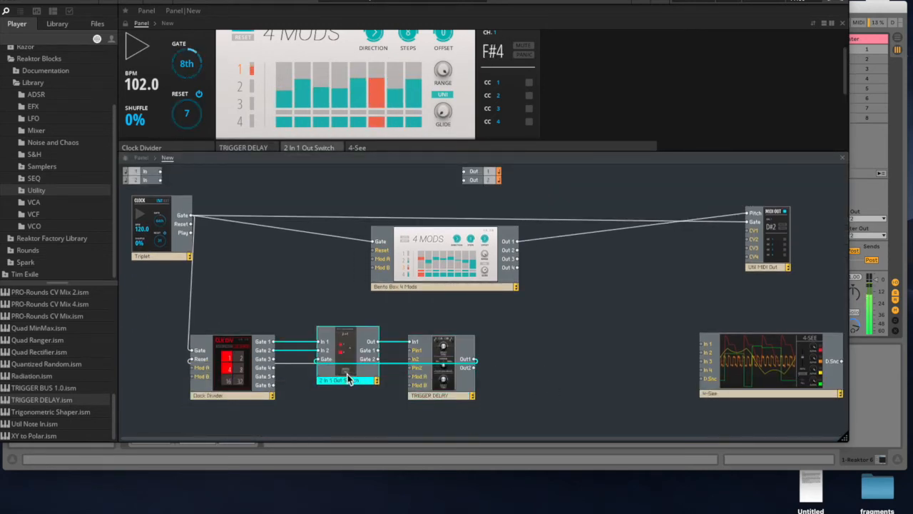
drag(348, 378, 319, 374)
drag(444, 381, 397, 382)
drag(467, 328, 184, 392)
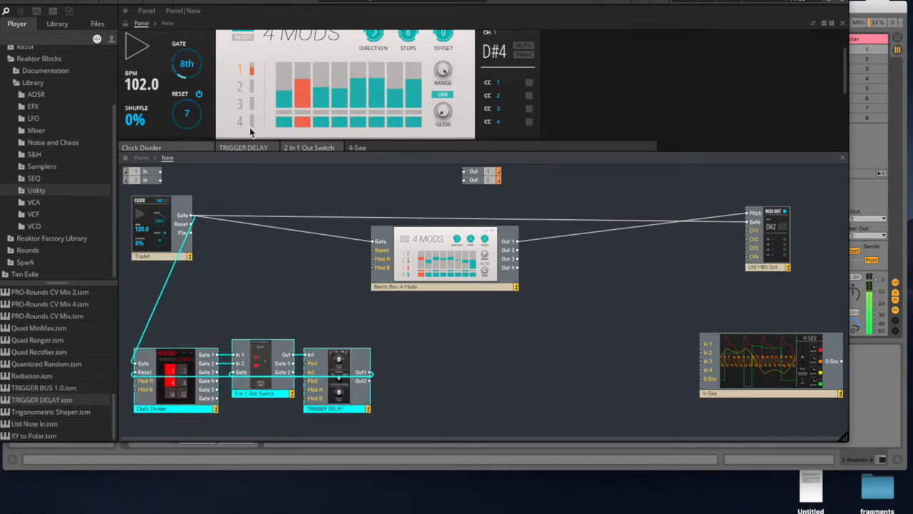
- Move the Bento Box 4 Mods block up and closer to the clock block in the structure
drag(428, 2, 440, 1)
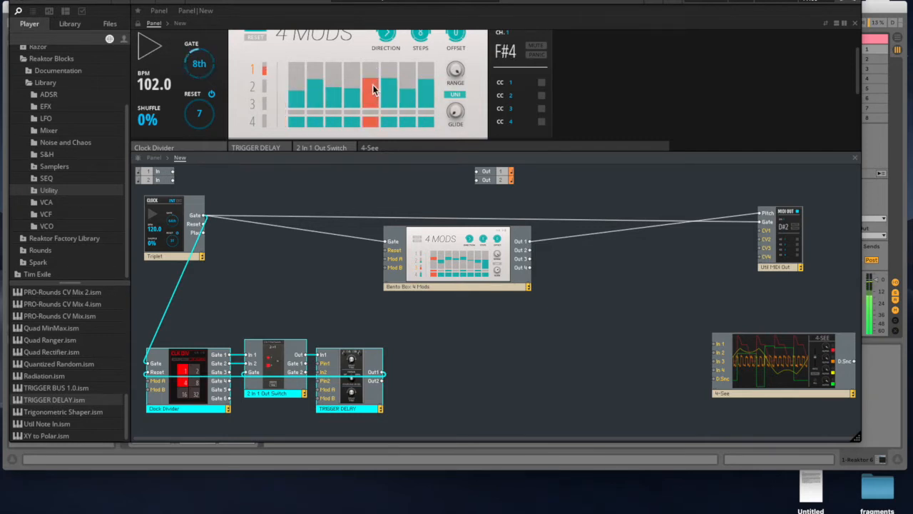
scroll(312, 94, up, 1)
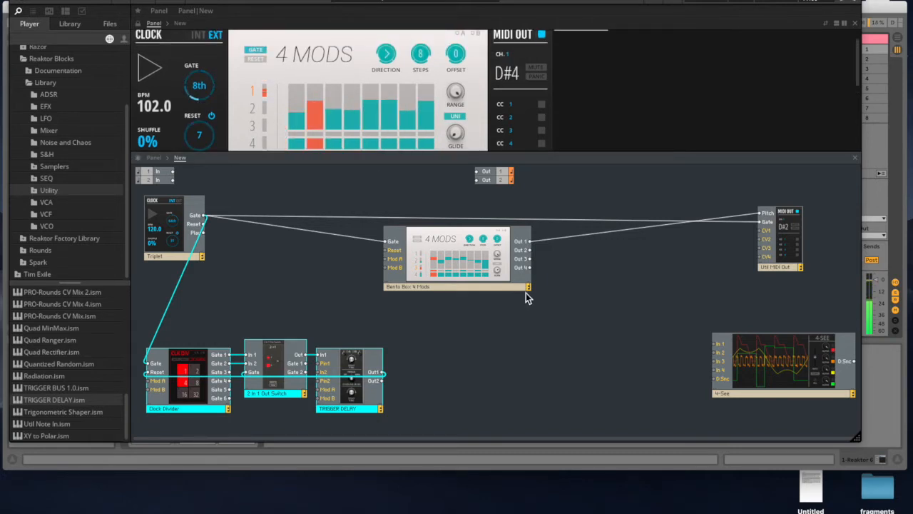
drag(468, 268, 426, 244)
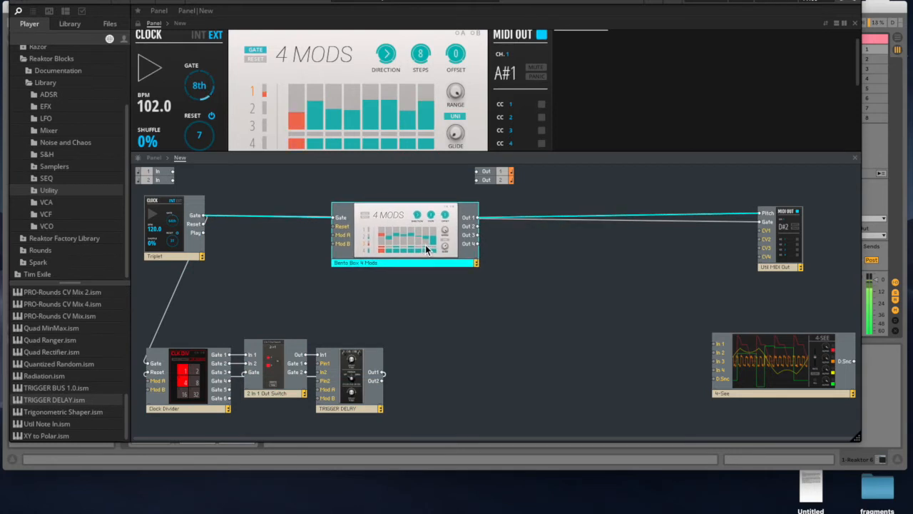
- Add PRO-Sample & Hold from the S&H library and MOD-LFO from the LFO library, placing them side by side before the 4-See
click(47, 154)
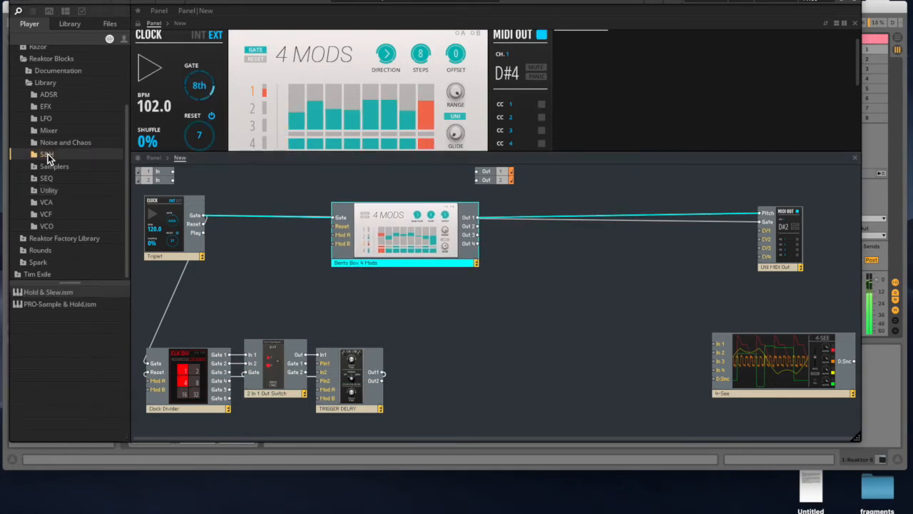
drag(39, 305, 541, 366)
click(46, 121)
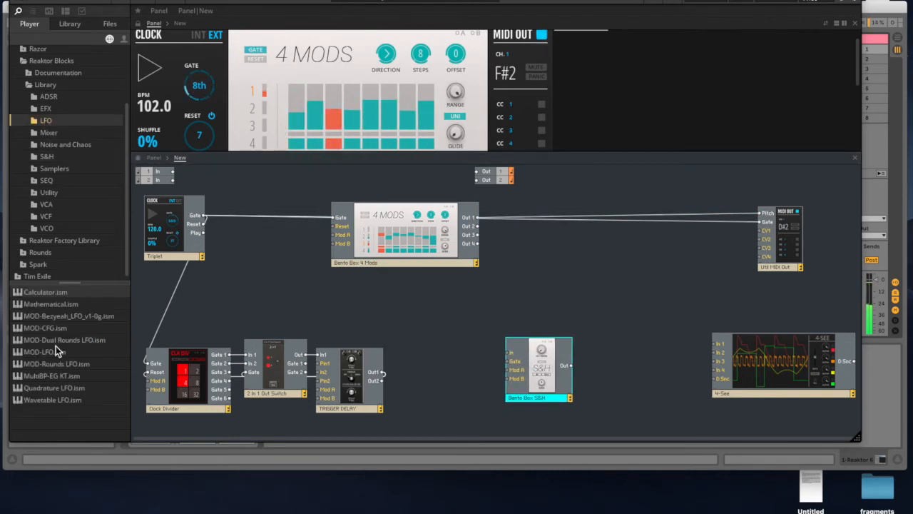
drag(46, 351, 433, 340)
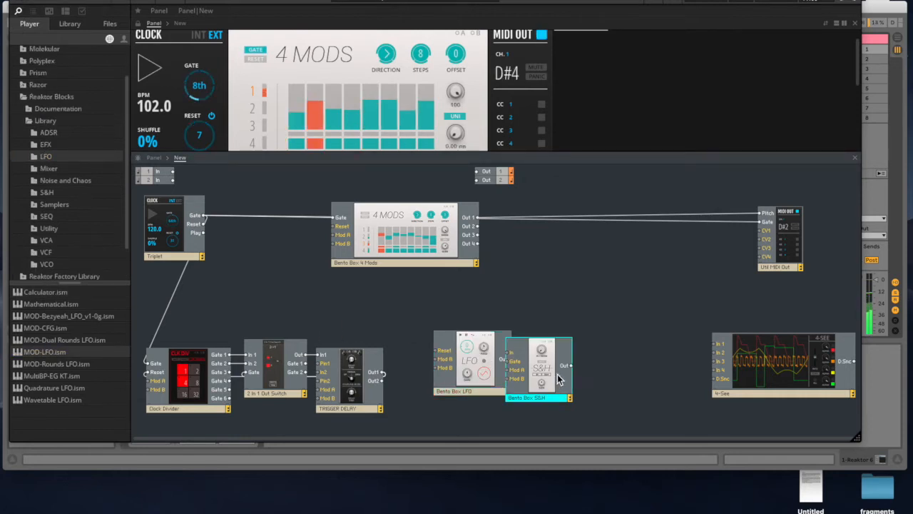
drag(556, 380, 565, 370)
- Wire the LFO's Out to the S&H's In and 4-See's In 1, and the S&H's Out to In 2, with the LFO moved higher
drag(654, 357, 716, 345)
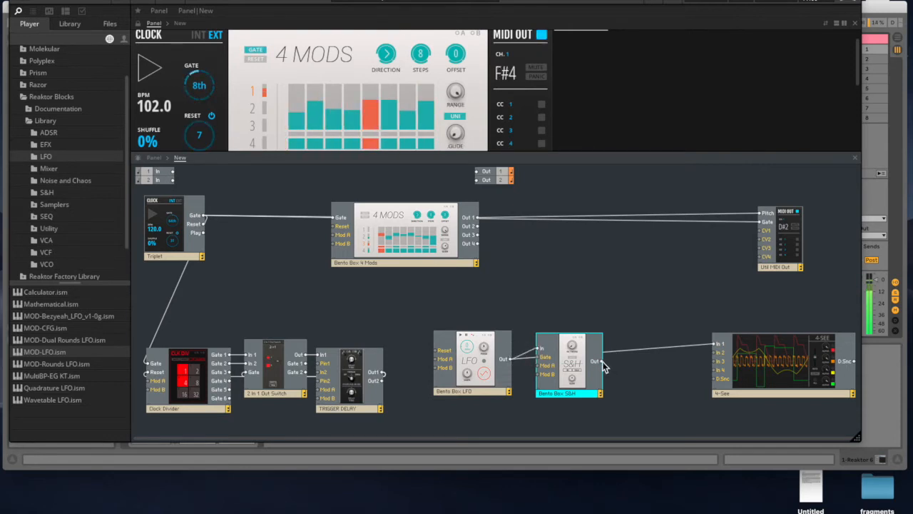
click(465, 379)
drag(465, 377, 437, 347)
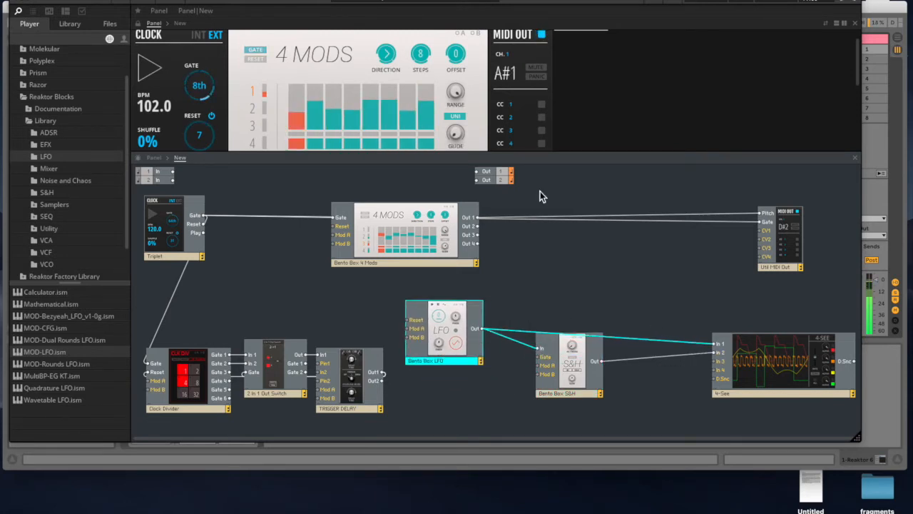
- Move the 4-See panel beside MIDI OUT and lower its scope RATE to about 0.14
drag(556, 154, 551, 251)
drag(590, 173, 629, 62)
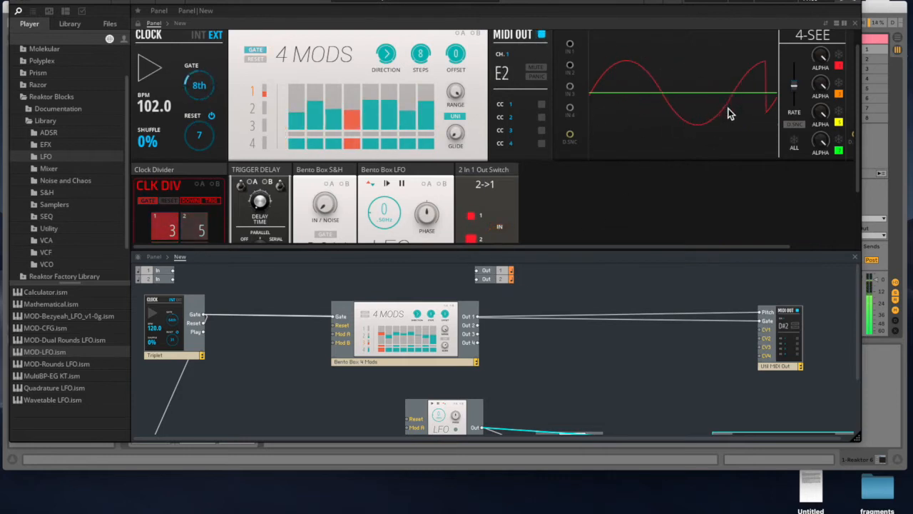
drag(795, 90, 796, 104)
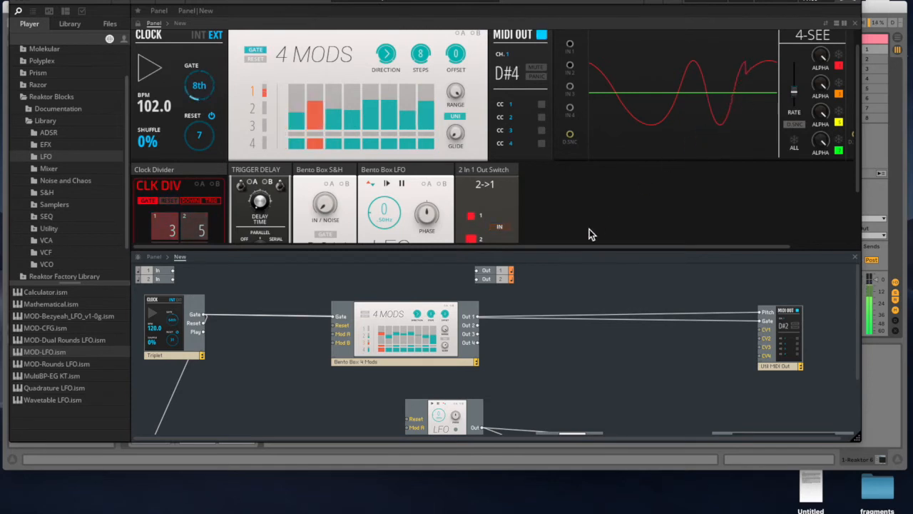
- Set the clock's RESET to 1 and wire its Reset output to the S&H's Gate to check the stepped waveform on the 4-See
drag(568, 253, 568, 158)
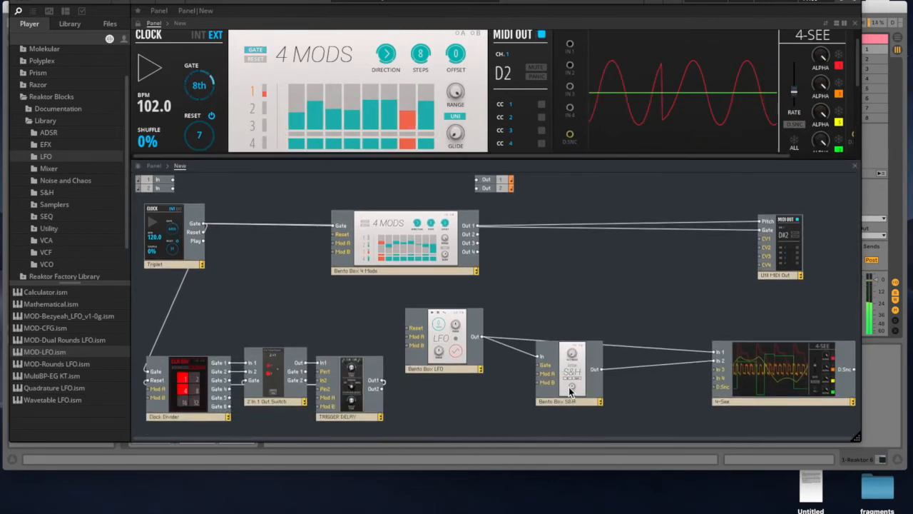
drag(568, 387, 570, 402)
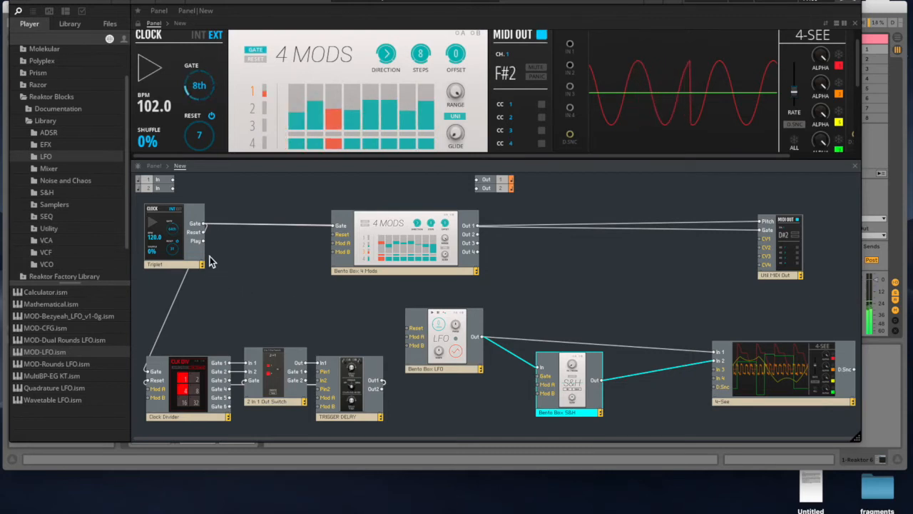
drag(203, 143, 204, 245)
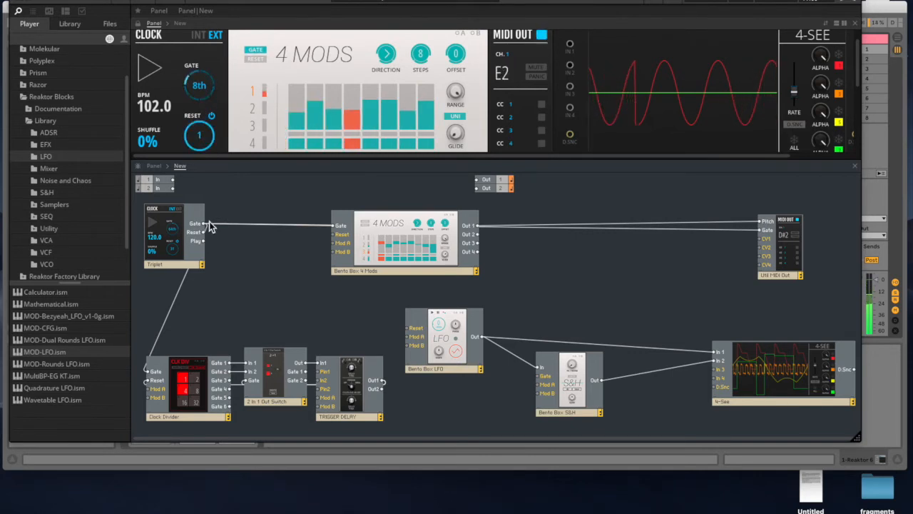
drag(204, 234, 541, 376)
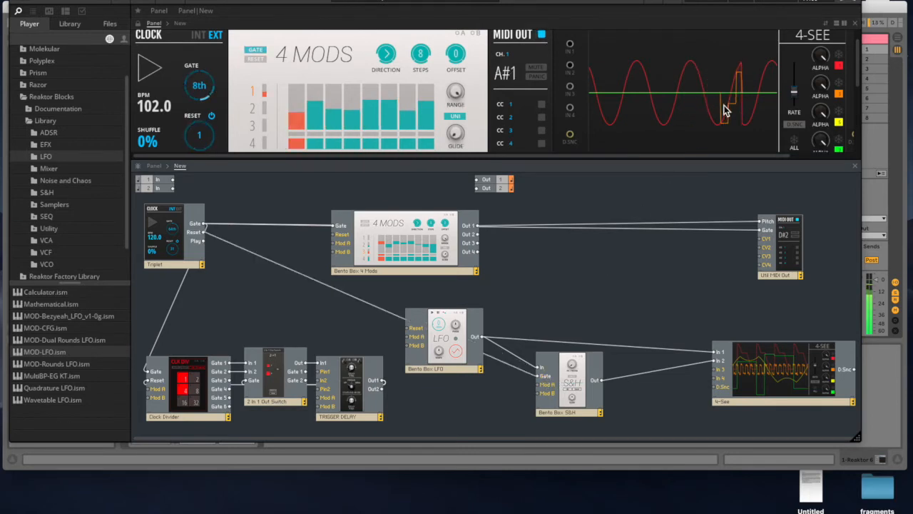
scroll(749, 87, right, 1)
scroll(749, 87, right, 2)
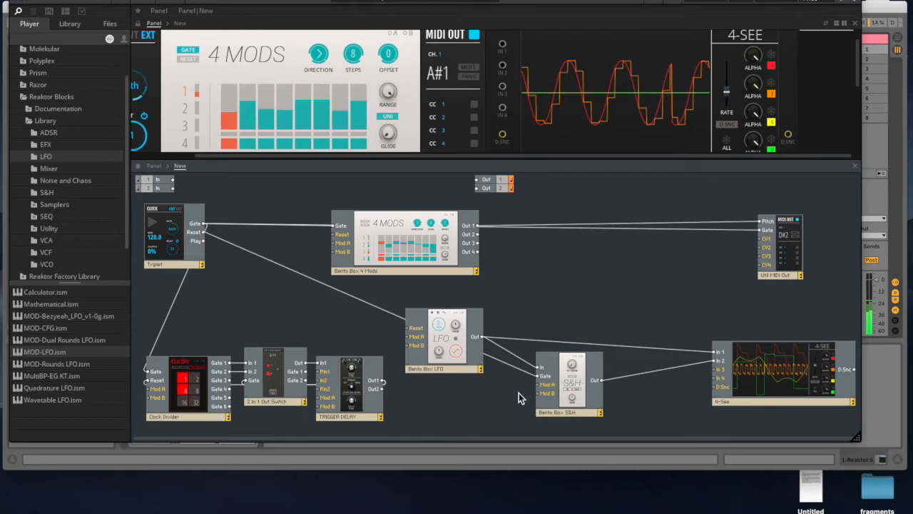
- Delete the Bento Box LFO and the wire from the clock's Reset to the S&H's Gate
click(462, 353)
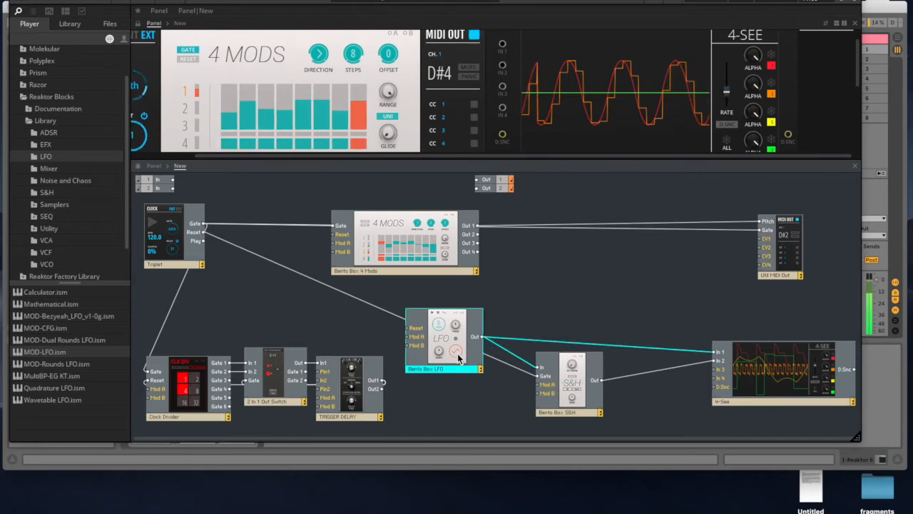
key(Delete)
drag(577, 381, 607, 318)
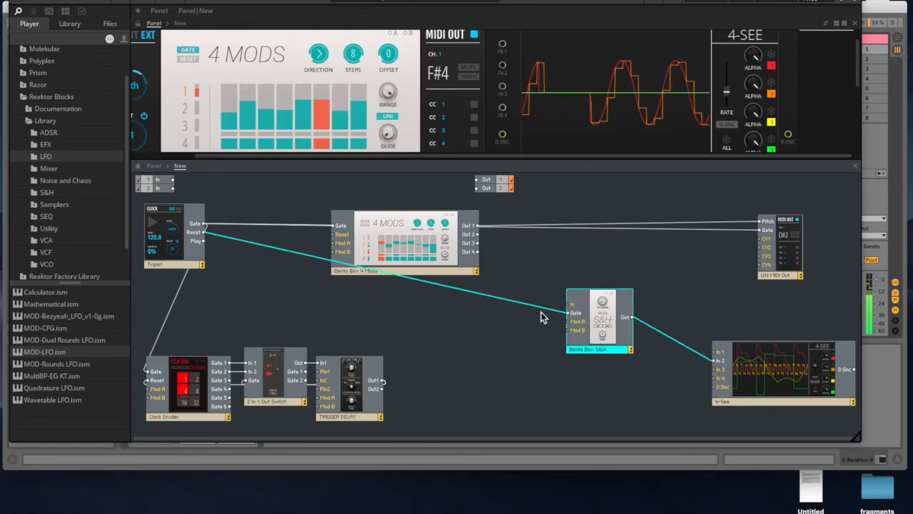
click(519, 348)
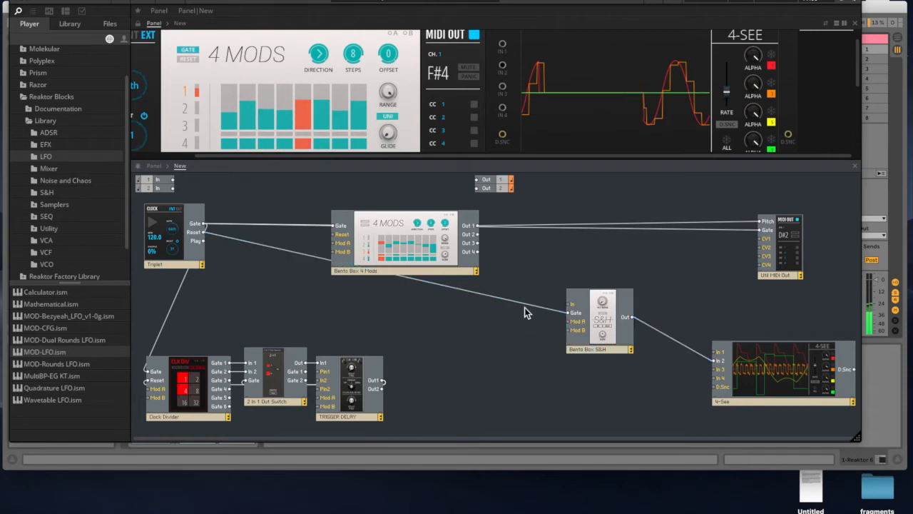
key(Delete)
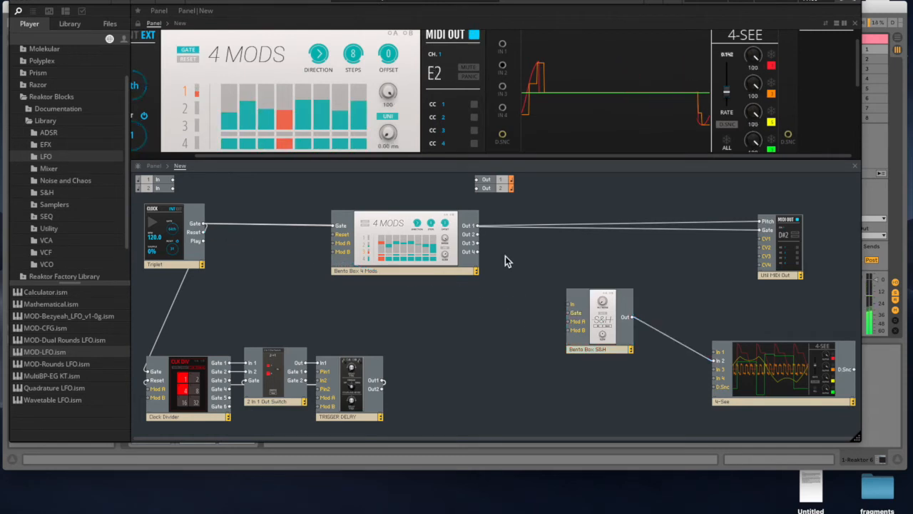
- Wire the 4 Mods' Out 1 to the S&H's In and place the S&H block just below and after the 4 Mods
mouse_move(564, 292)
mouse_down()
mouse_move(571, 308)
mouse_move(577, 292)
mouse_up()
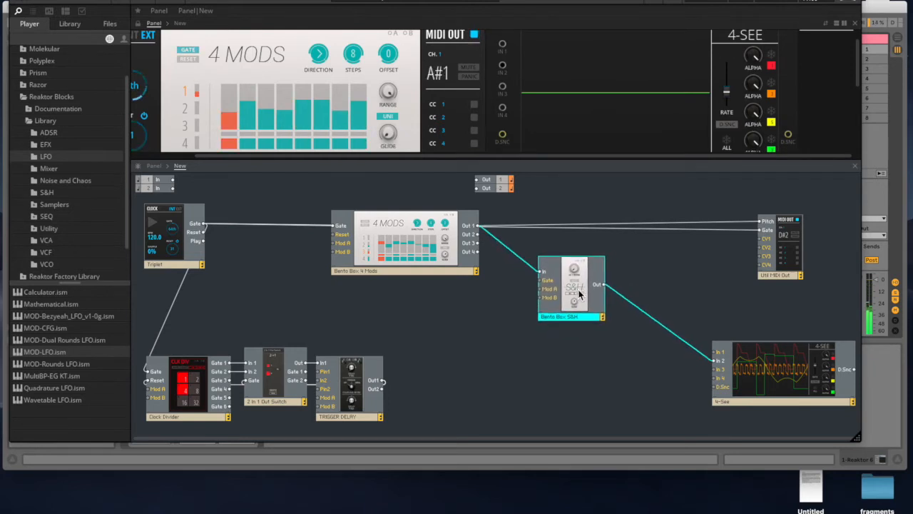
- Delete the wire from the S&H's Out to the 4-See's In 2 and move the S&H block slightly up
click(658, 329)
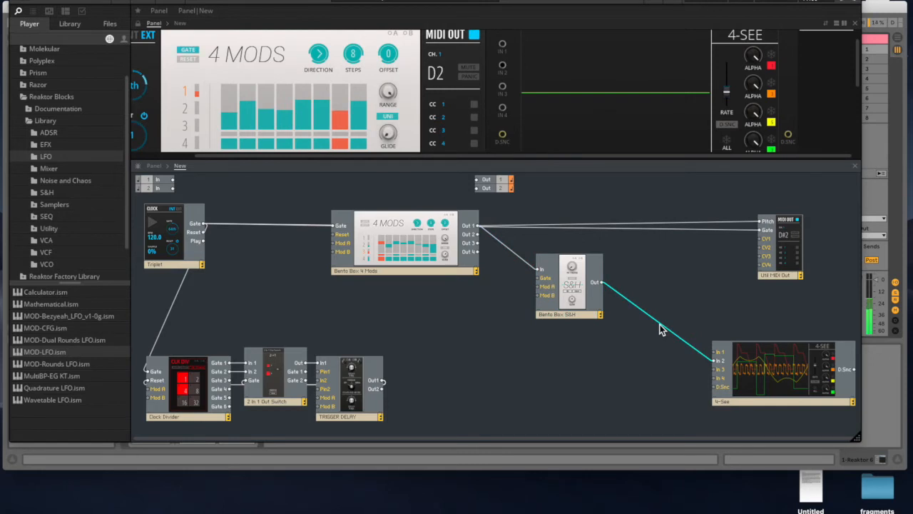
key(Delete)
drag(577, 301, 585, 286)
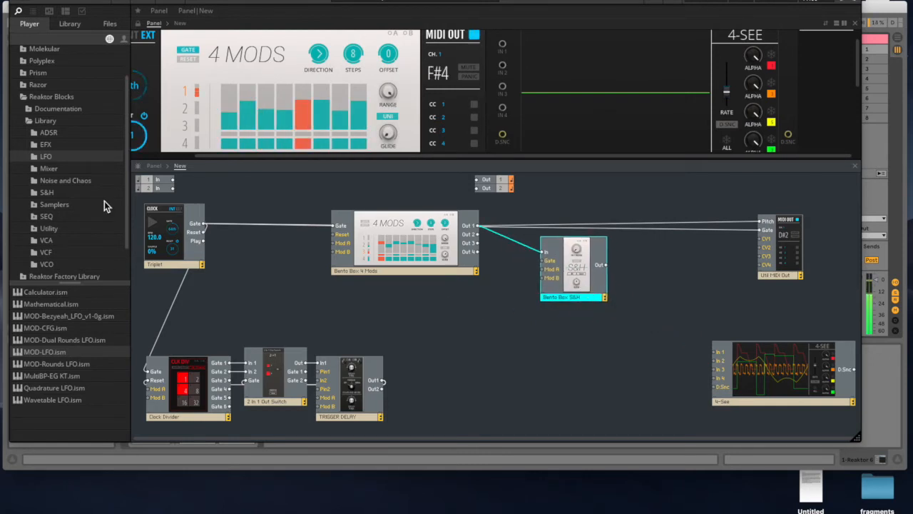
- Add a Comparator from the Utility blocks to the empty area between the TRIGGER DELAY and the 4-See
click(49, 231)
scroll(74, 386, down, 10)
drag(129, 428, 132, 337)
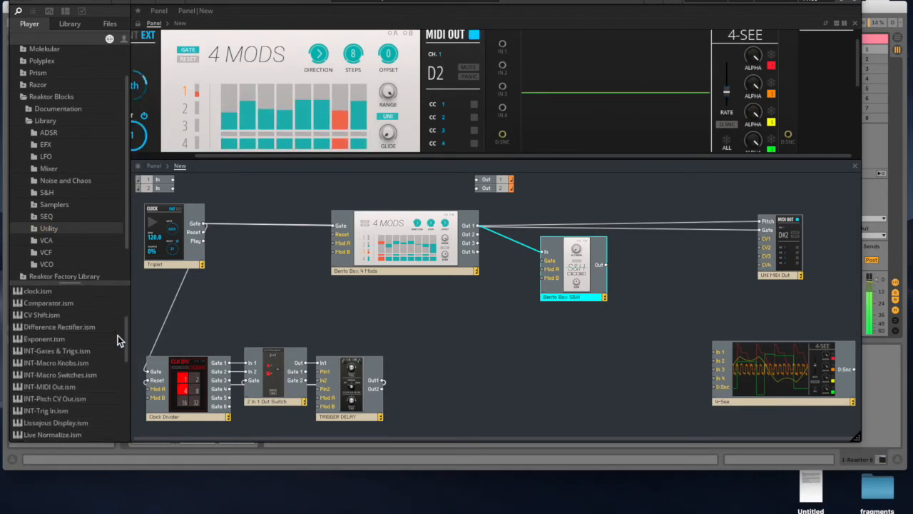
drag(60, 305, 546, 396)
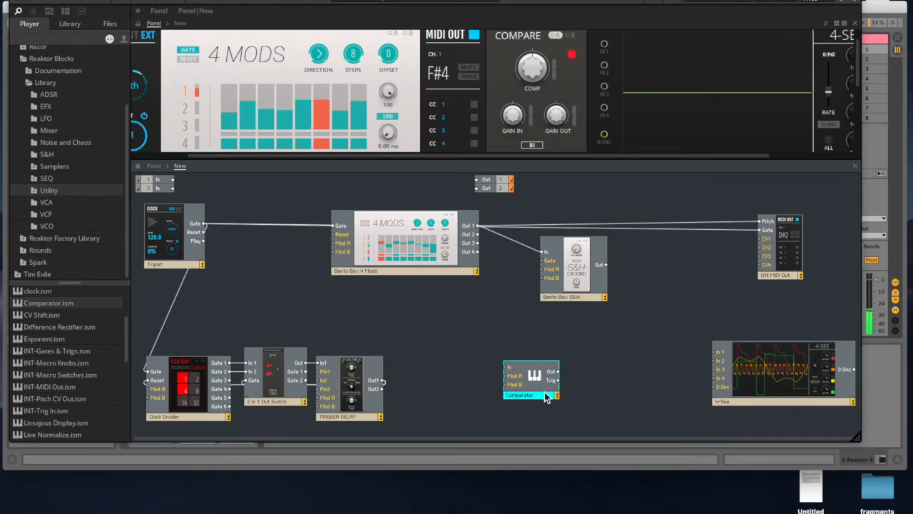
- Add a Bento Box LFO before the Comparator and wire its Out to the Comparator's In and the 4-See's In 1
click(54, 120)
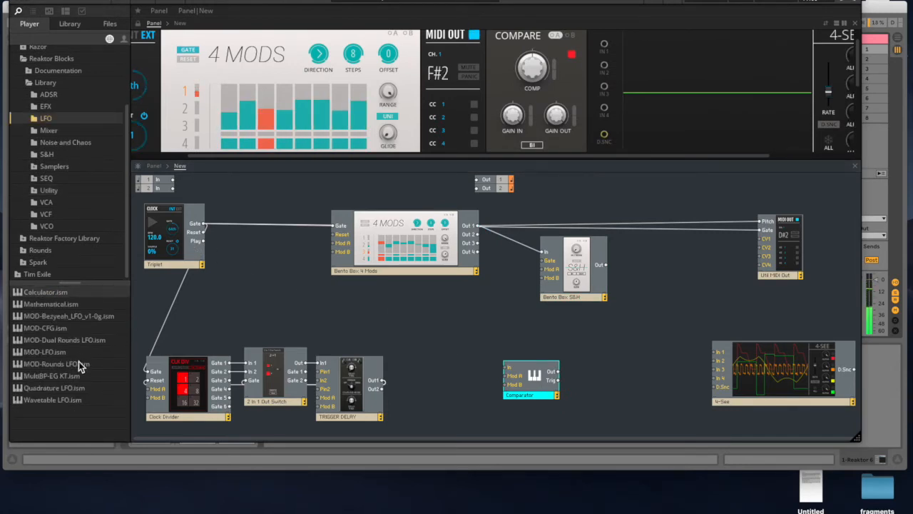
drag(37, 355, 464, 353)
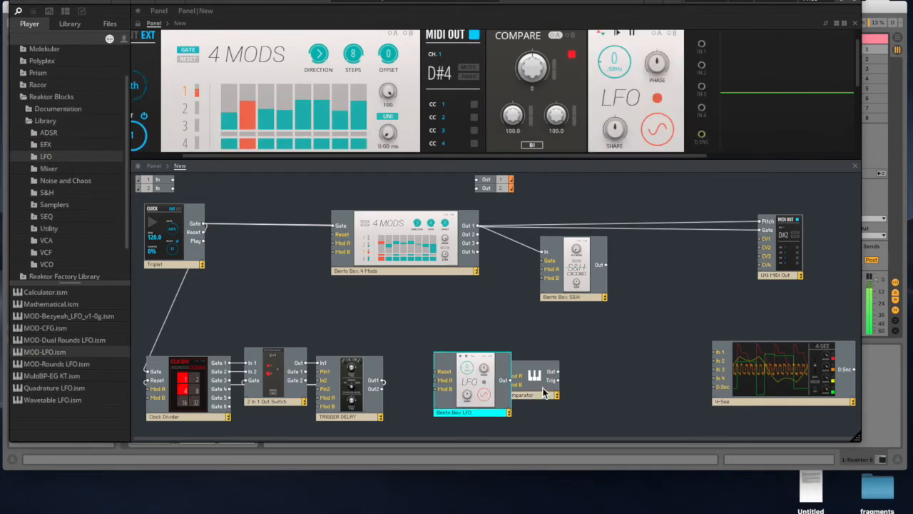
drag(579, 389, 586, 387)
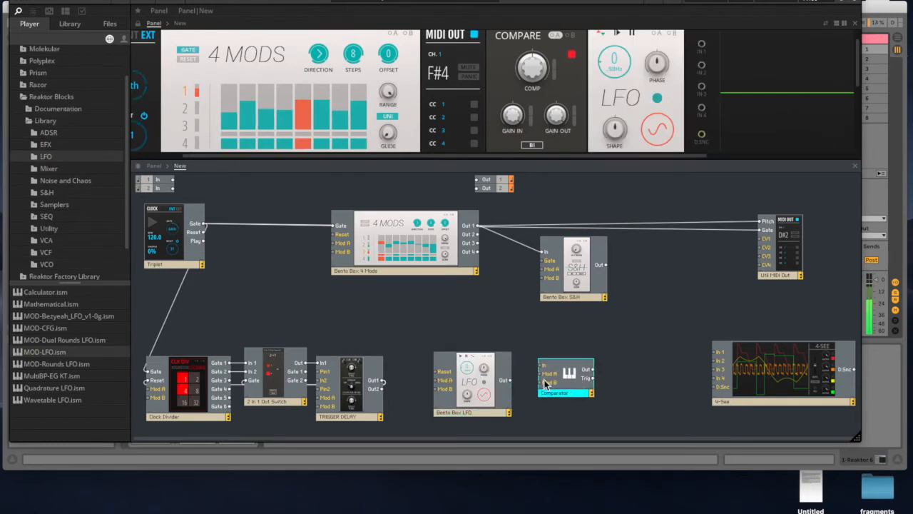
drag(541, 368, 593, 398)
click(503, 386)
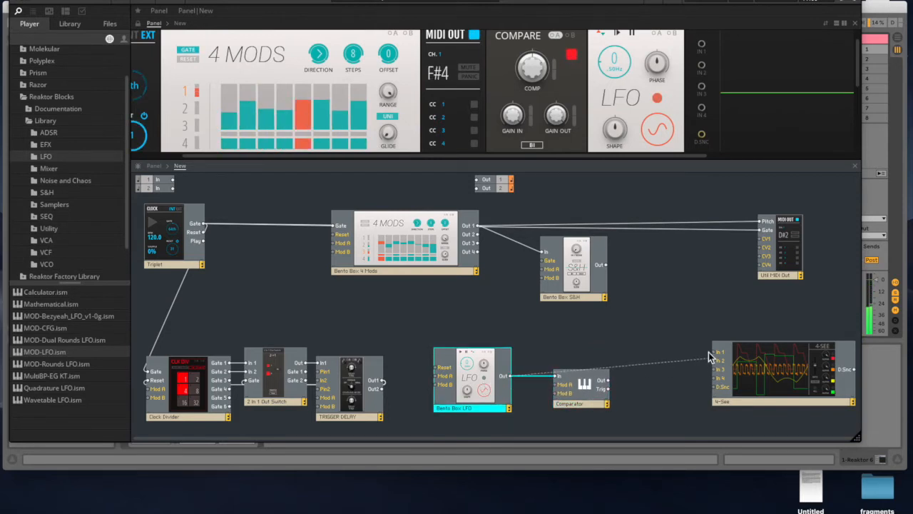
drag(509, 381, 718, 352)
scroll(782, 94, right, 3)
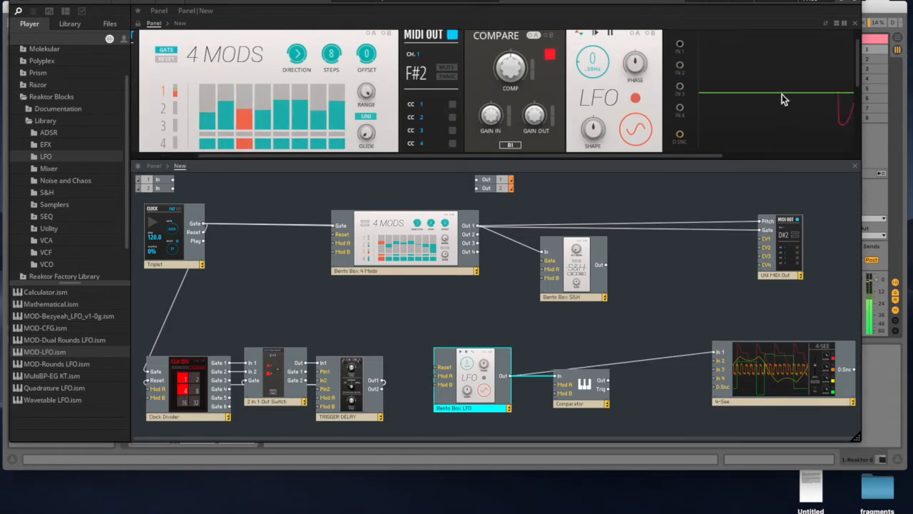
- Enlarge the panel area and wire the Comparator's Out to the 4-See's In 2 to view both signals together
drag(671, 160, 669, 216)
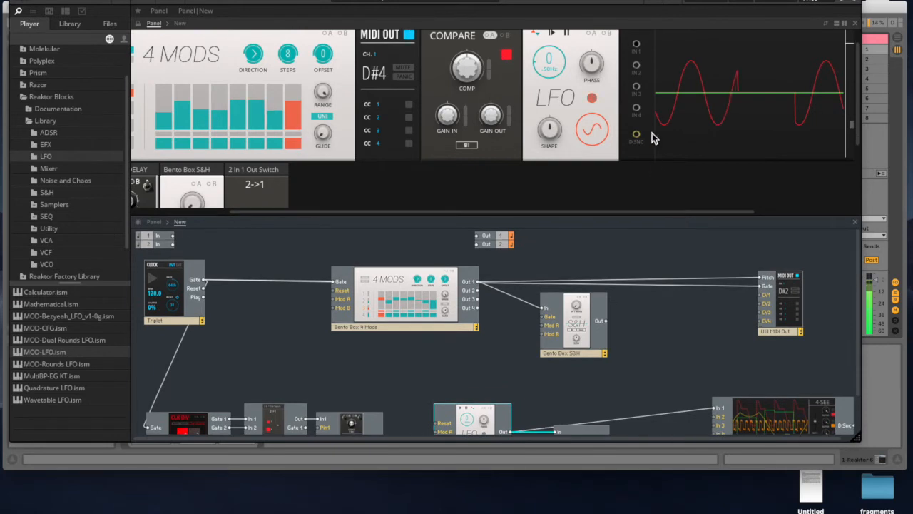
scroll(653, 136, up, 1)
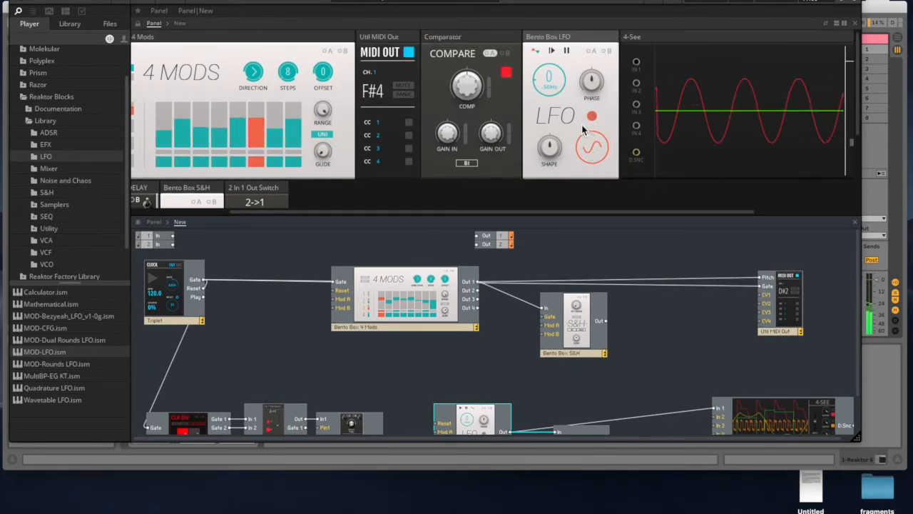
scroll(678, 164, down, 3)
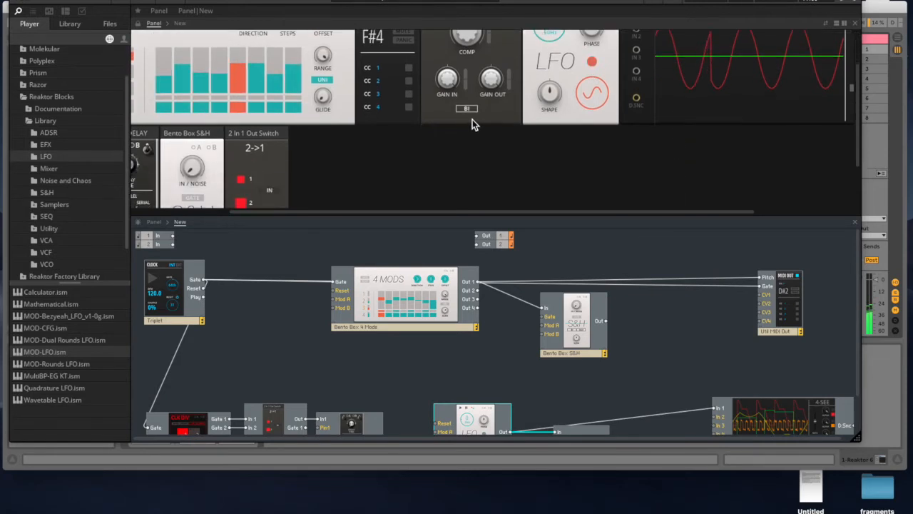
scroll(620, 345, down, 3)
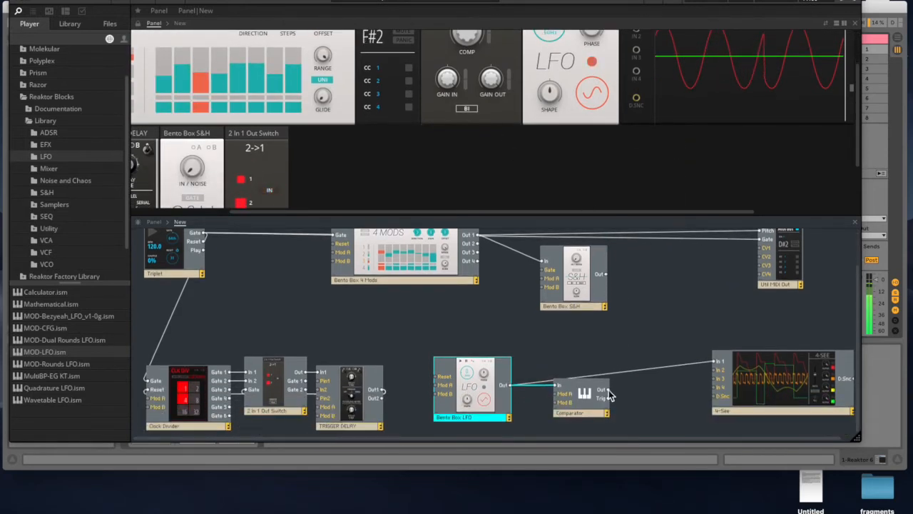
drag(612, 389, 716, 370)
scroll(631, 138, up, 3)
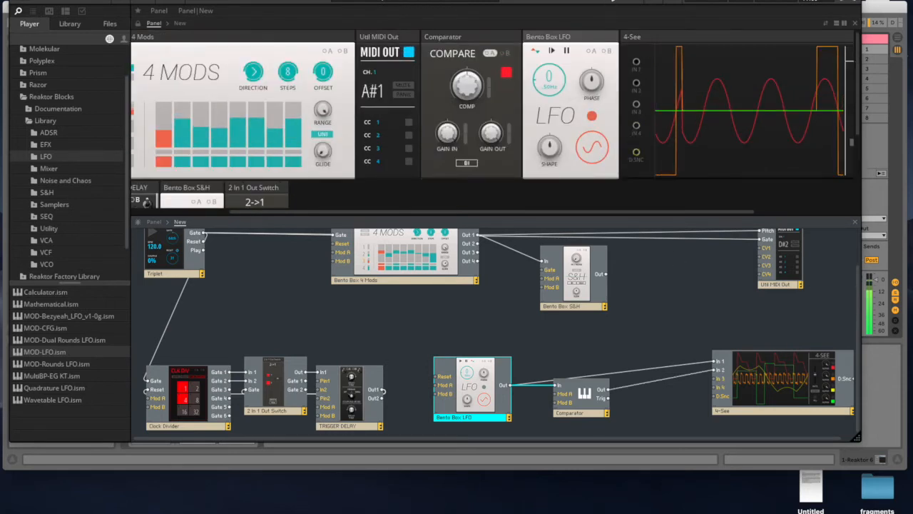
drag(612, 0, 496, 0)
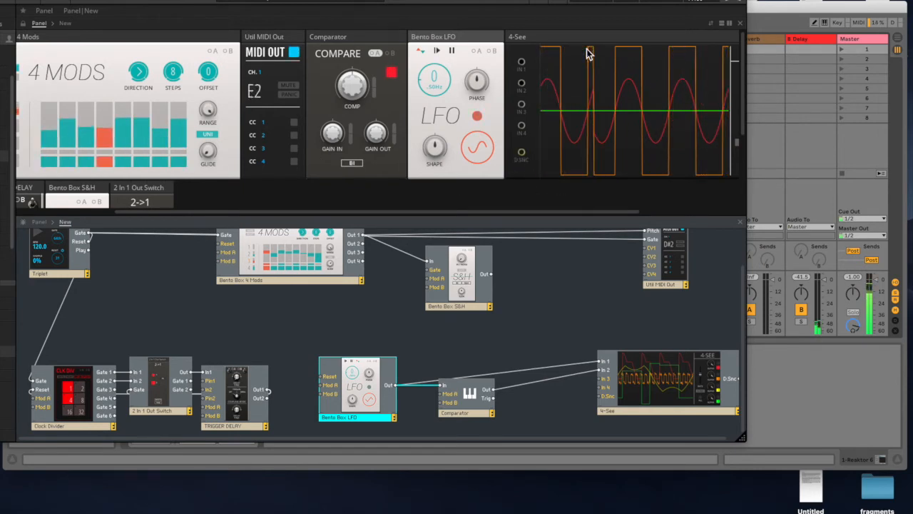
- Switch the Comparator to UNI and vary its COMP threshold to compare the resulting pulse widths on the 4-See
click(351, 164)
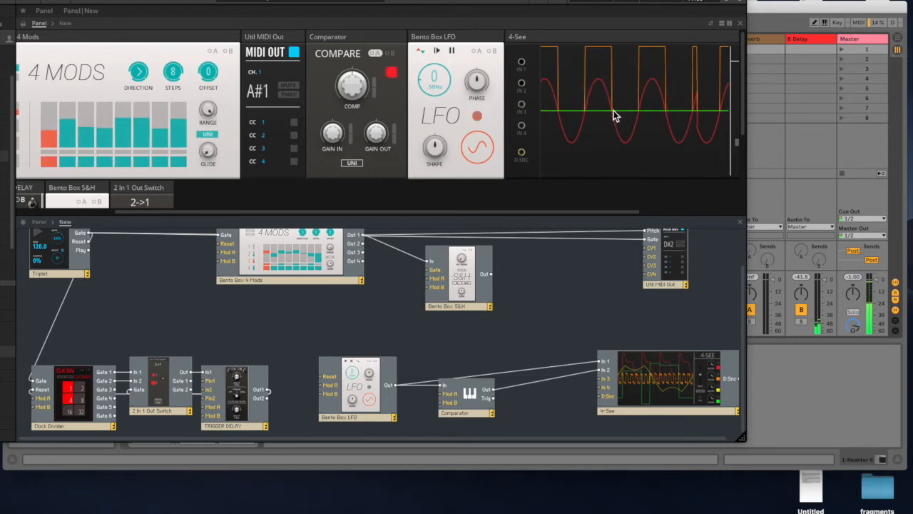
mouse_move(358, 88)
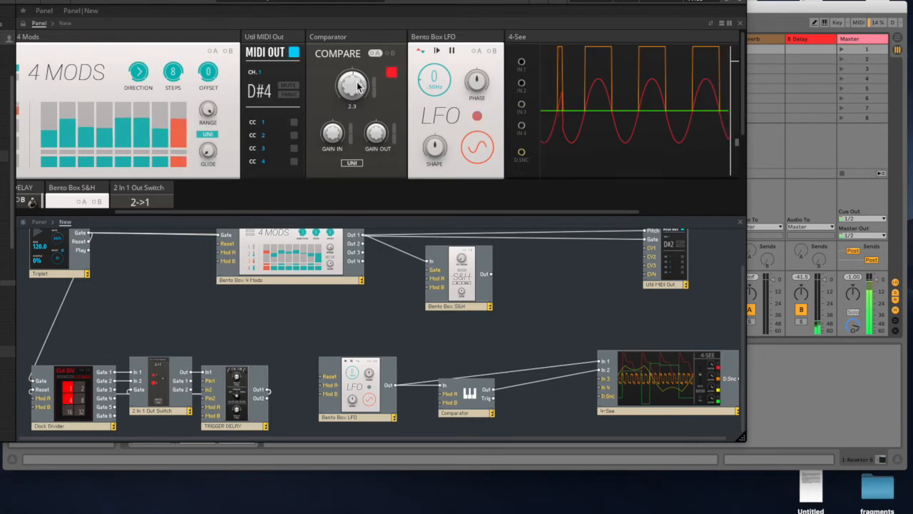
drag(358, 86, 359, 65)
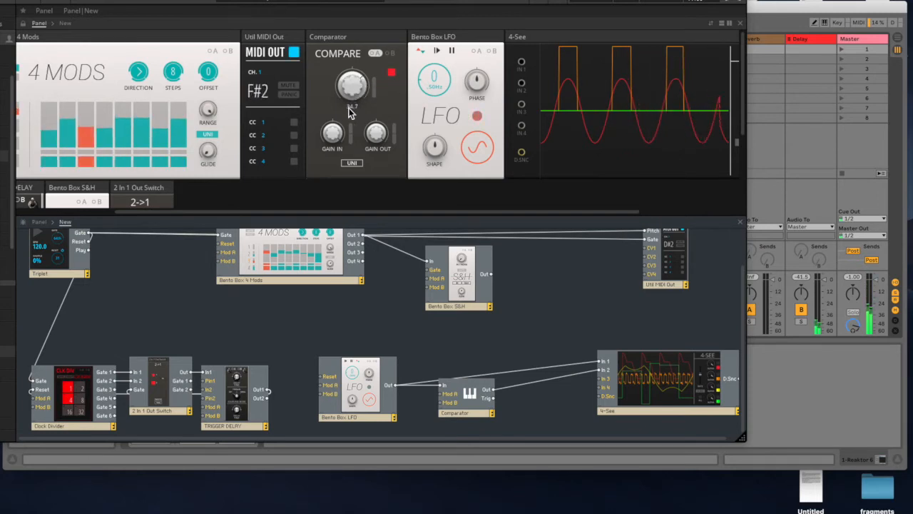
drag(358, 97, 358, 74)
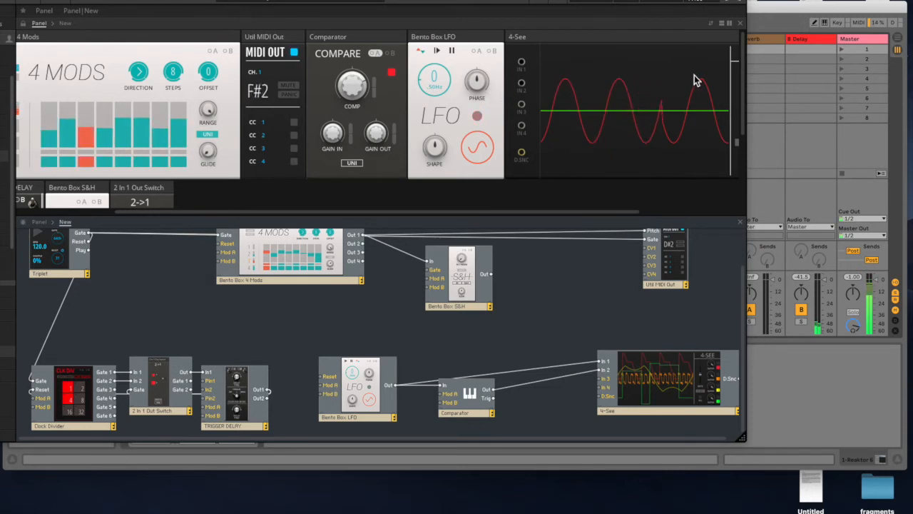
mouse_move(355, 94)
drag(354, 97, 356, 104)
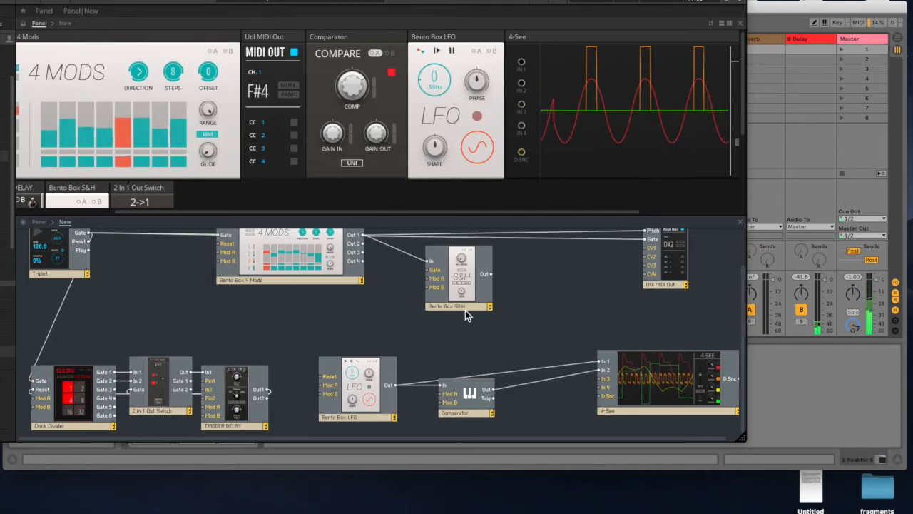
click(387, 332)
double_click(387, 332)
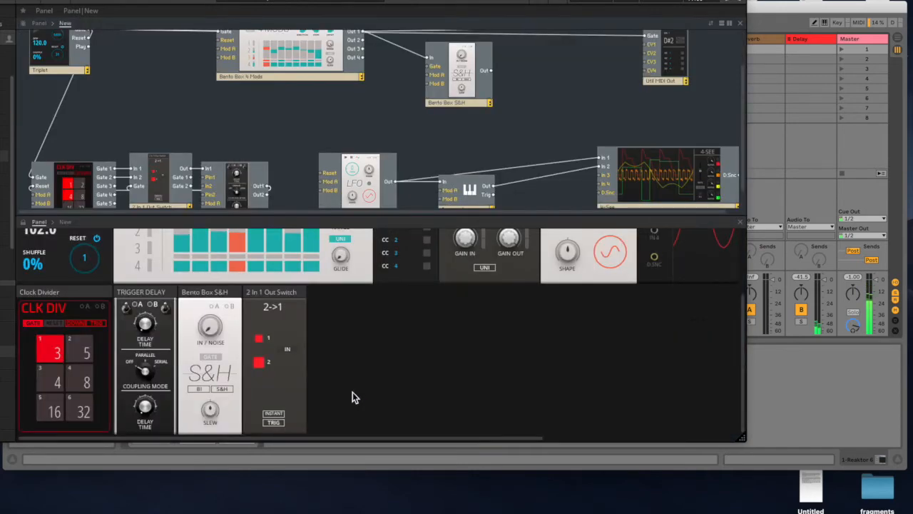
click(712, 24)
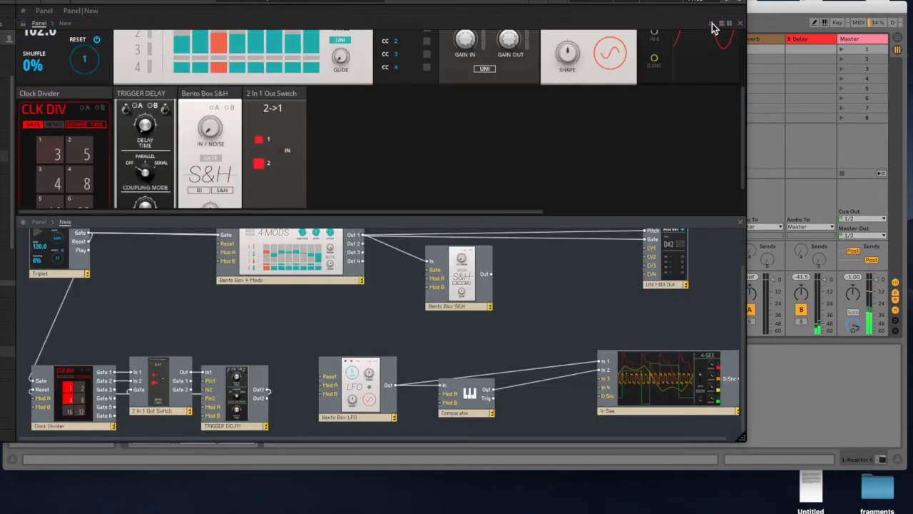
- Delete the Bento Box LFO and move the Comparator block toward the freed space
click(378, 356)
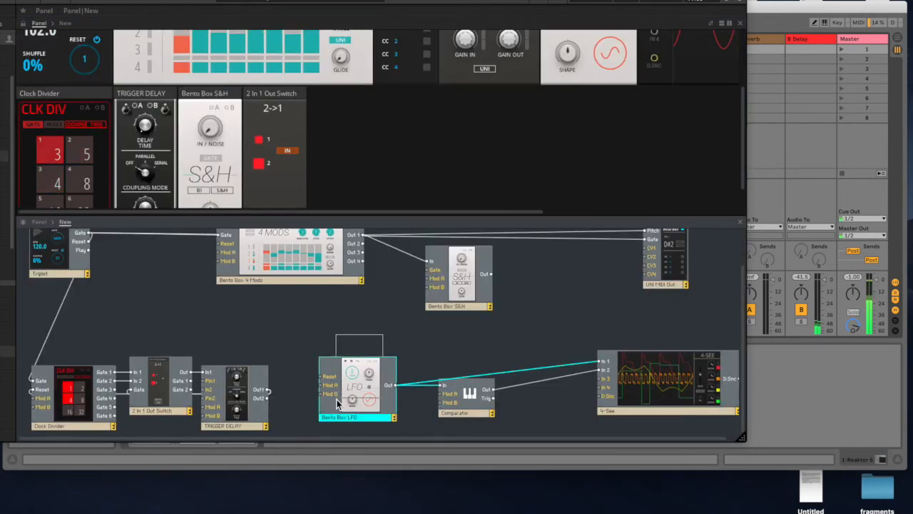
key(Delete)
drag(471, 399, 432, 379)
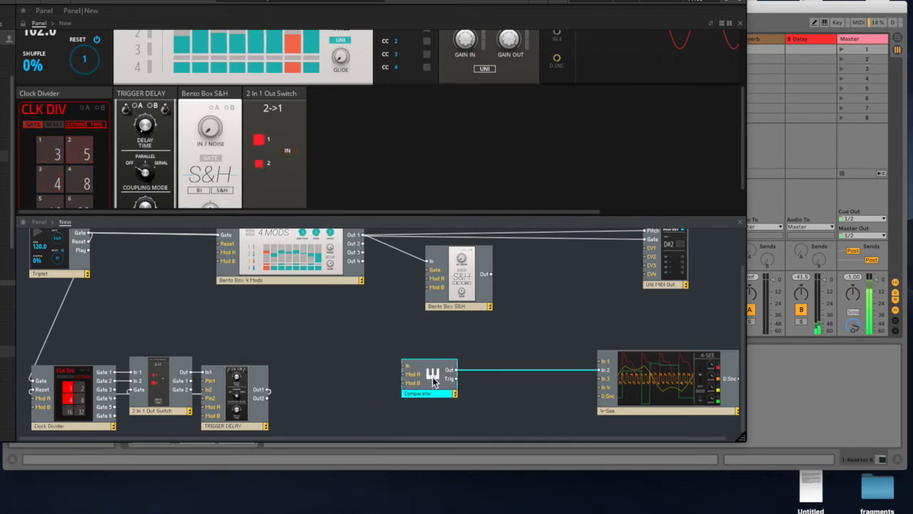
- Move the Comparator panel beside the 2 In 1 Out Switch panel and adjust its COMP threshold
scroll(513, 110, up, 3)
drag(499, 39, 389, 192)
scroll(492, 92, down, 3)
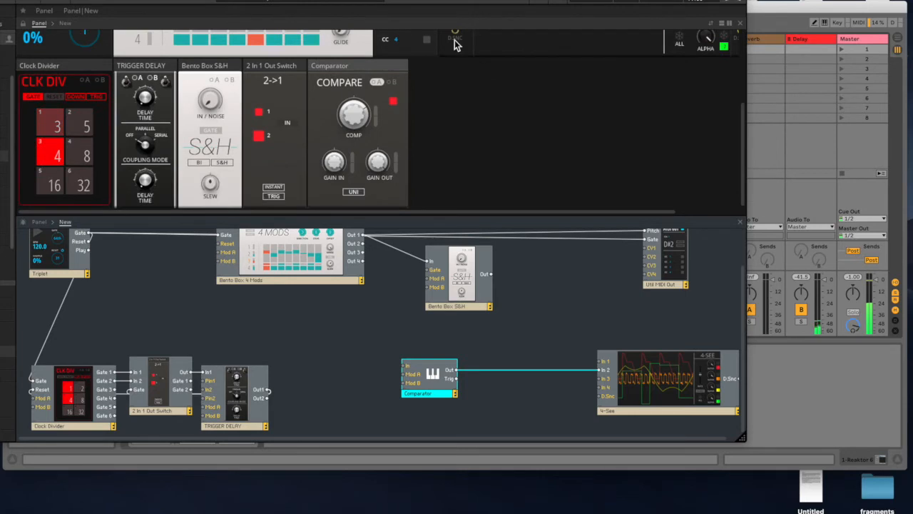
drag(472, 2, 639, 1)
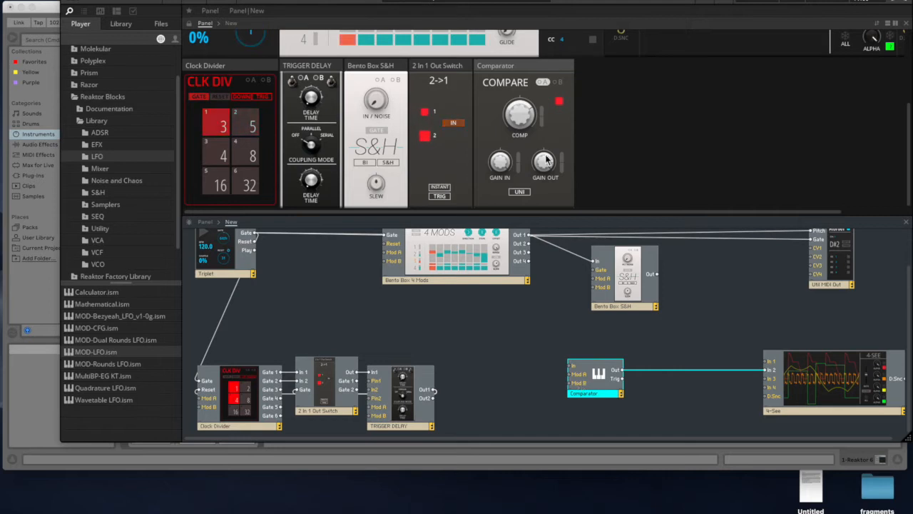
drag(528, 113, 526, 149)
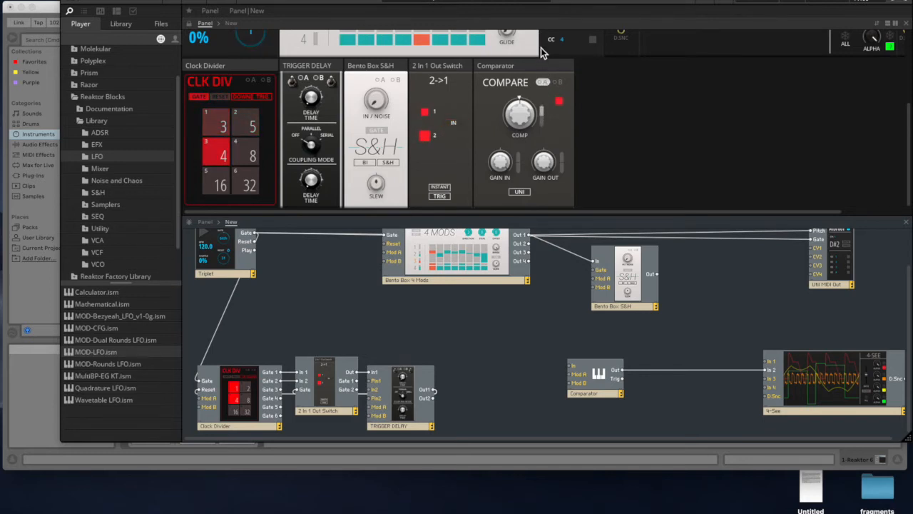
- Raise the first step of the 4 Mods' first row above the others and wire Out 1 to the 4-See's In 1
scroll(461, 126, up, 3)
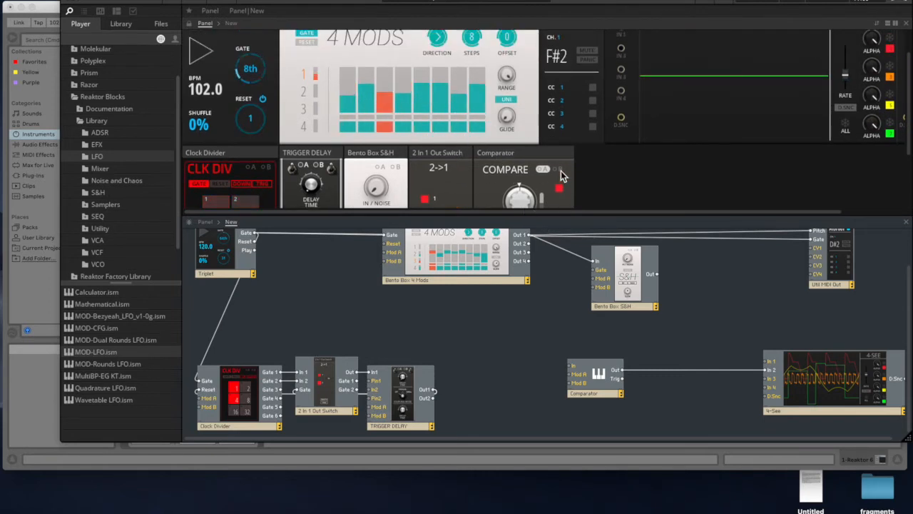
scroll(561, 172, down, 1)
scroll(561, 170, down, 2)
scroll(448, 98, up, 5)
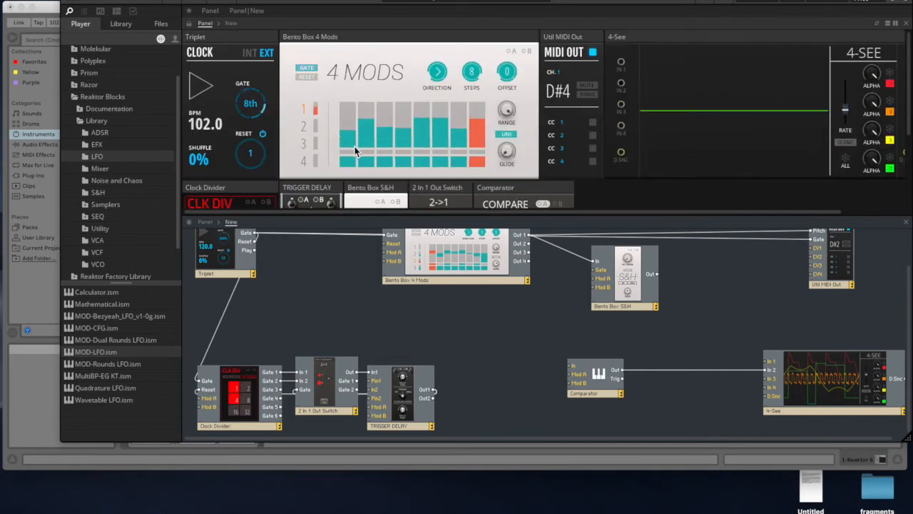
drag(347, 134, 349, 100)
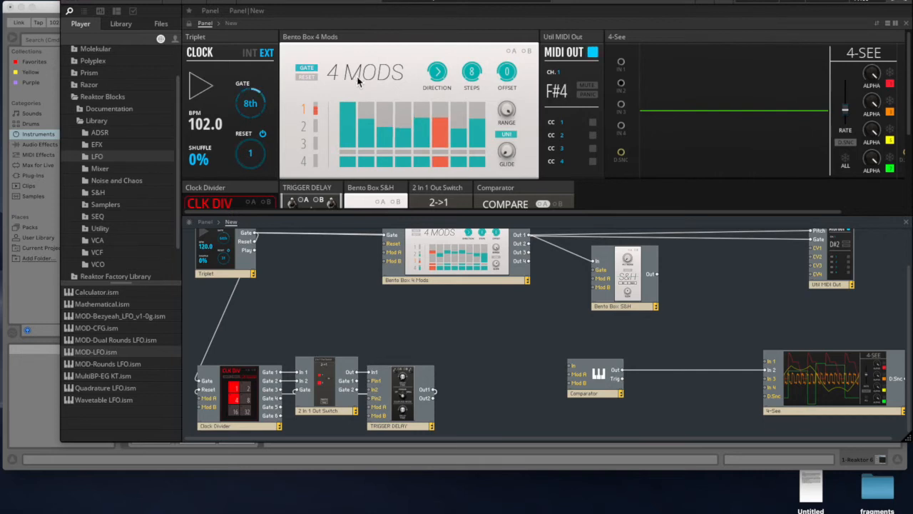
drag(527, 234, 774, 366)
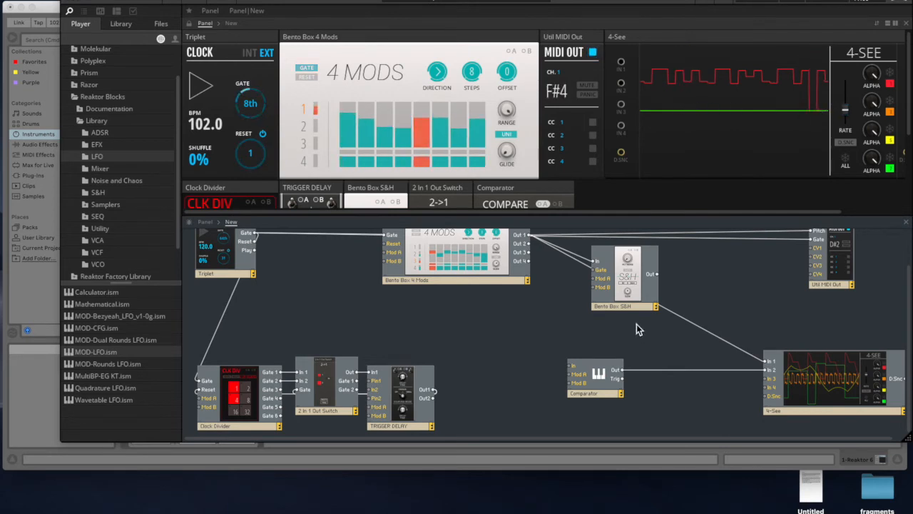
- Shift the Comparator block aside and add a Macro Knobs block from the Reaktor Blocks Utility library next to it
drag(590, 390, 555, 396)
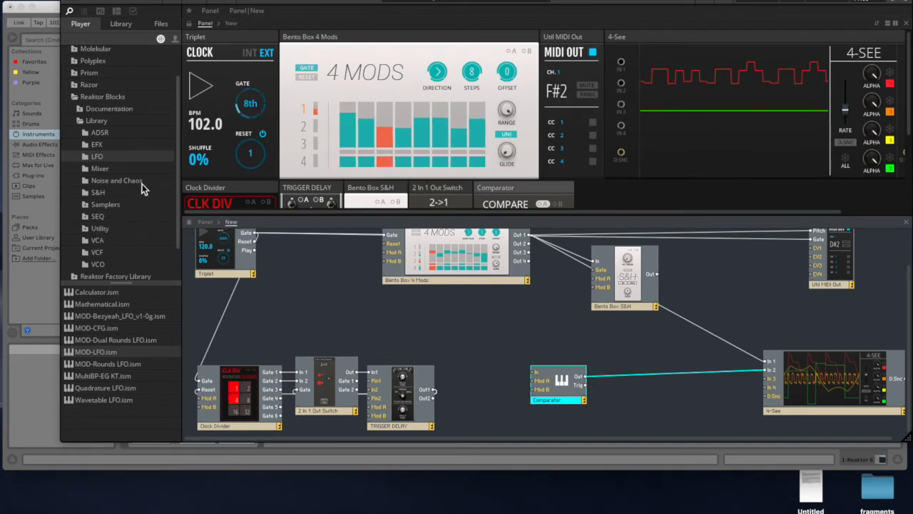
drag(180, 172, 176, 200)
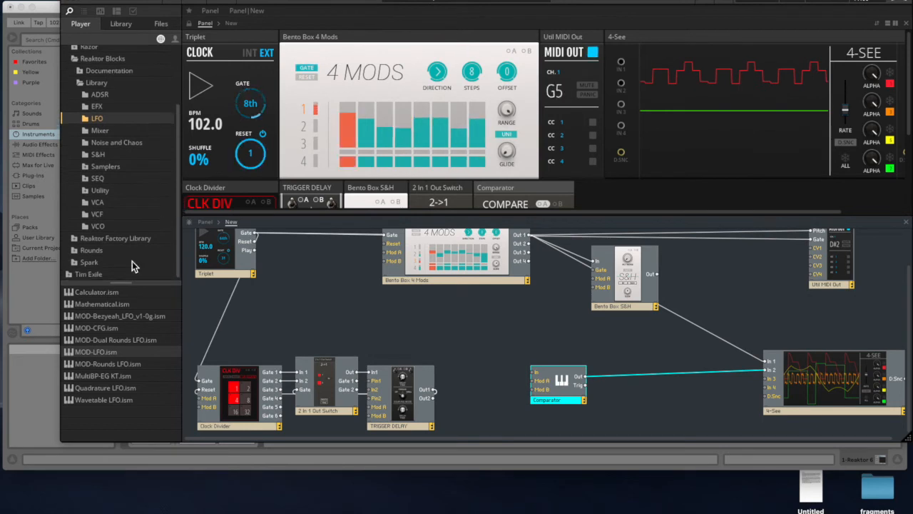
drag(122, 286, 122, 318)
scroll(131, 203, down, 2)
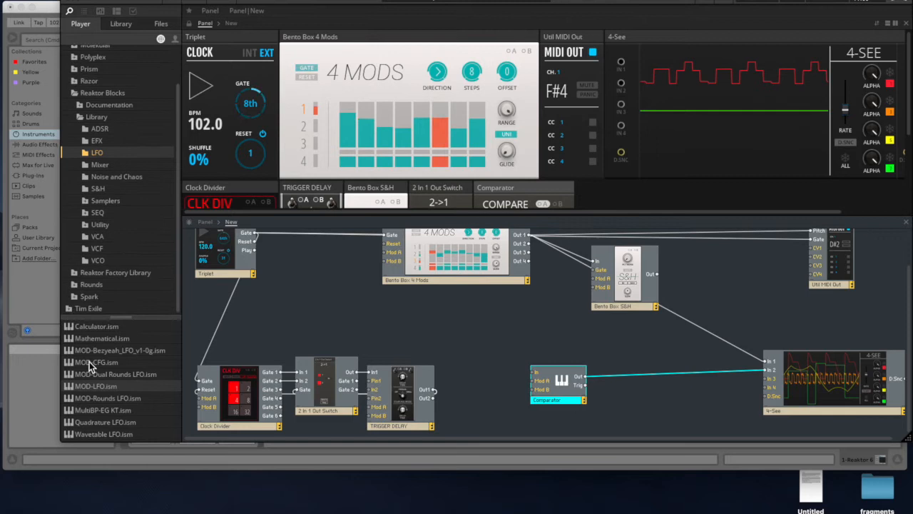
drag(119, 320, 111, 357)
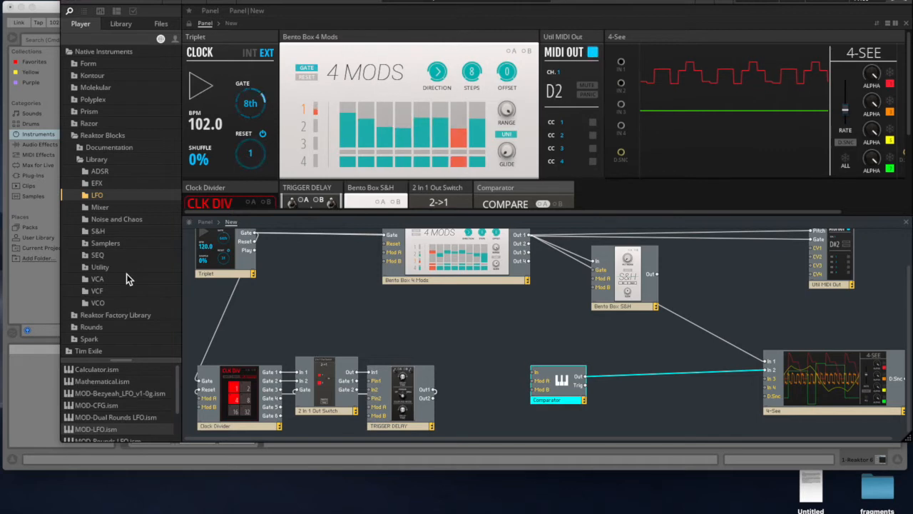
drag(125, 361, 137, 277)
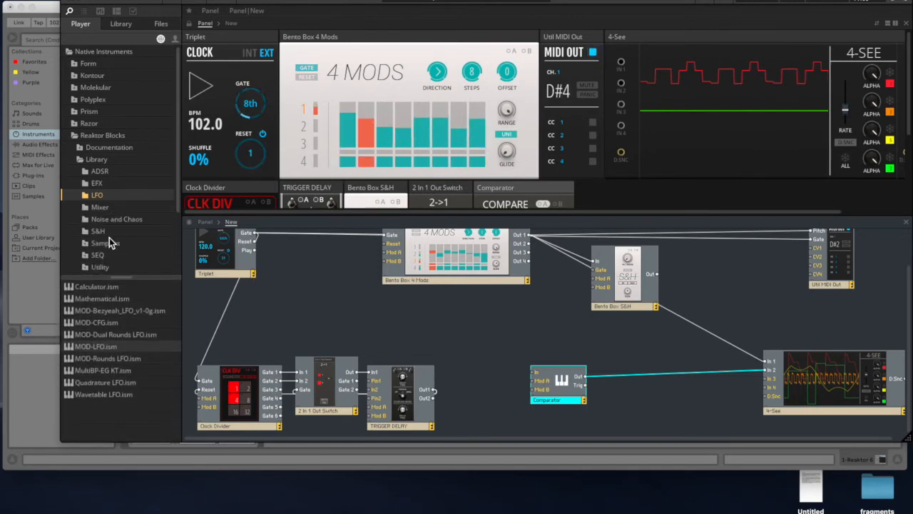
click(98, 269)
scroll(126, 364, down, 8)
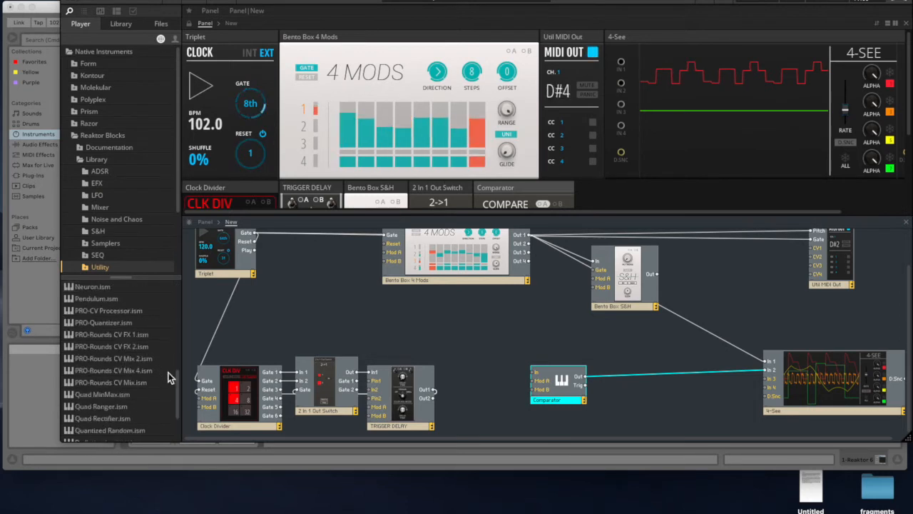
scroll(179, 378, up, 1)
scroll(179, 377, down, 3)
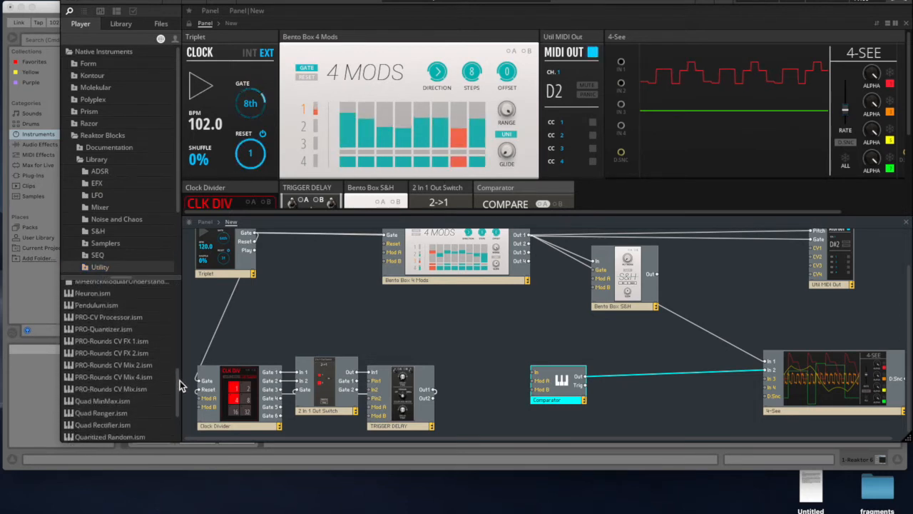
drag(178, 417, 177, 320)
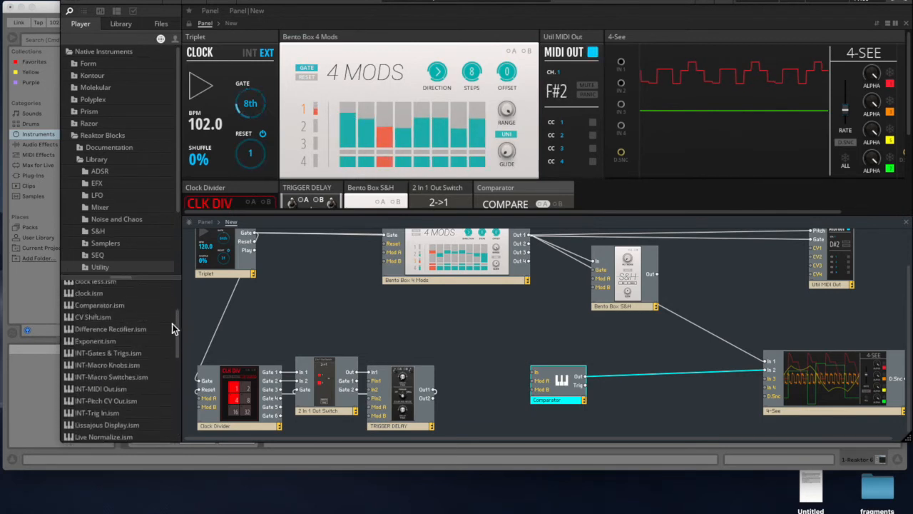
drag(97, 366, 474, 349)
- Wire the Macro Knobs' Out 1 to the 4-See's In 1 and turn knob 1 up and back down to view its signal
drag(510, 385, 767, 361)
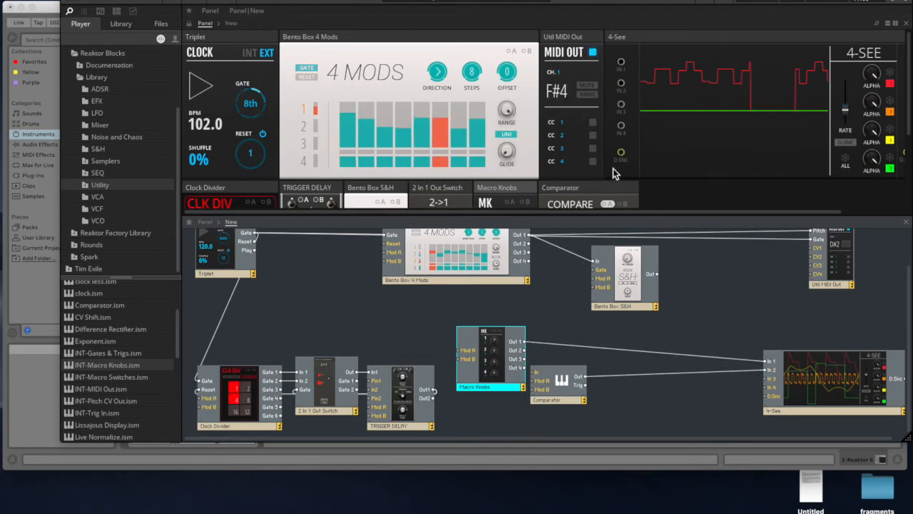
drag(611, 216, 603, 283)
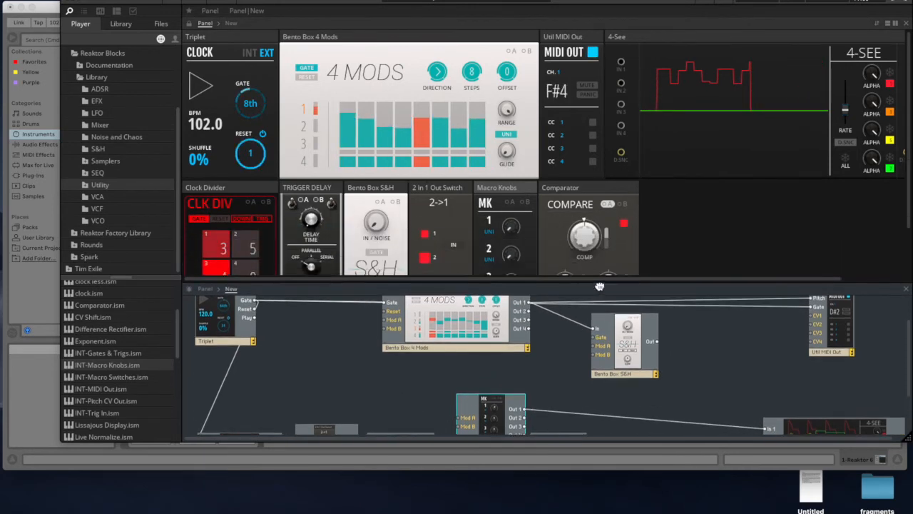
drag(510, 227, 504, 180)
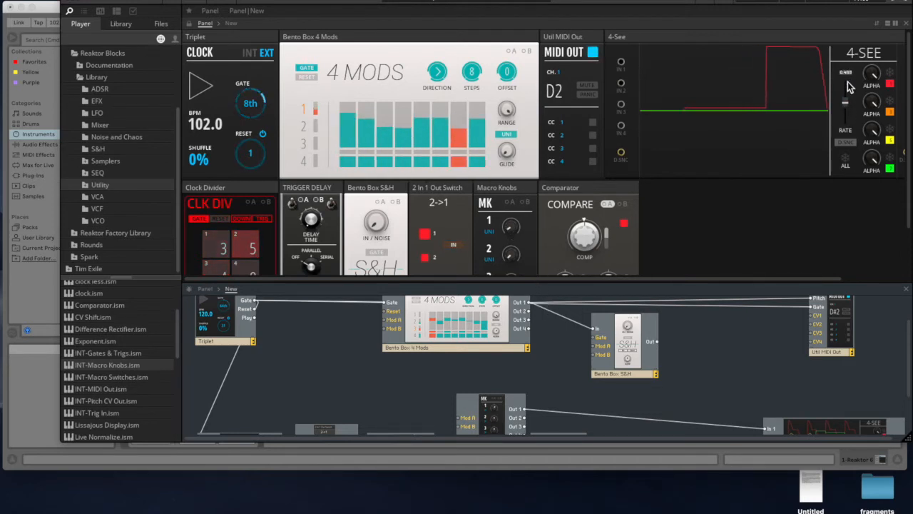
mouse_move(515, 227)
mouse_down()
mouse_move(509, 70)
mouse_move(512, 257)
mouse_up()
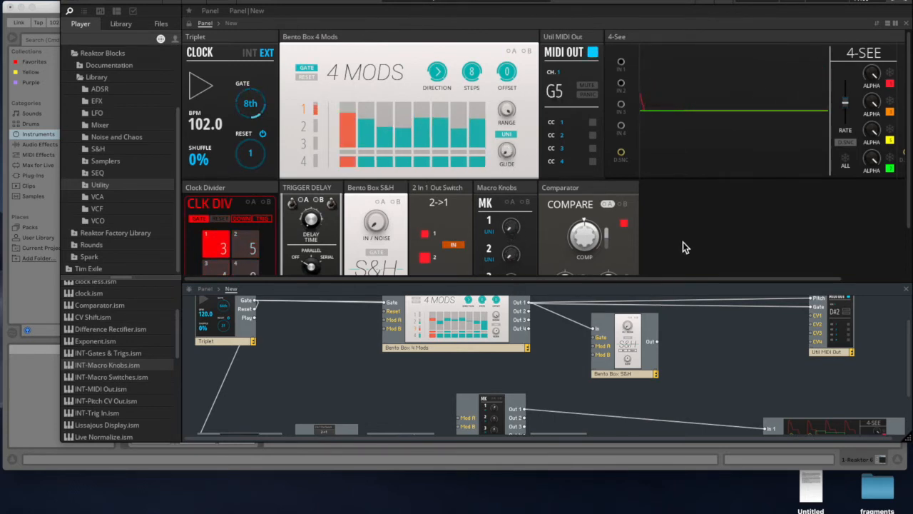
- Reset the Comparator's COMP threshold to 0
scroll(682, 242, down, 3)
mouse_move(606, 281)
mouse_down()
mouse_move(617, 169)
mouse_move(619, 279)
mouse_up()
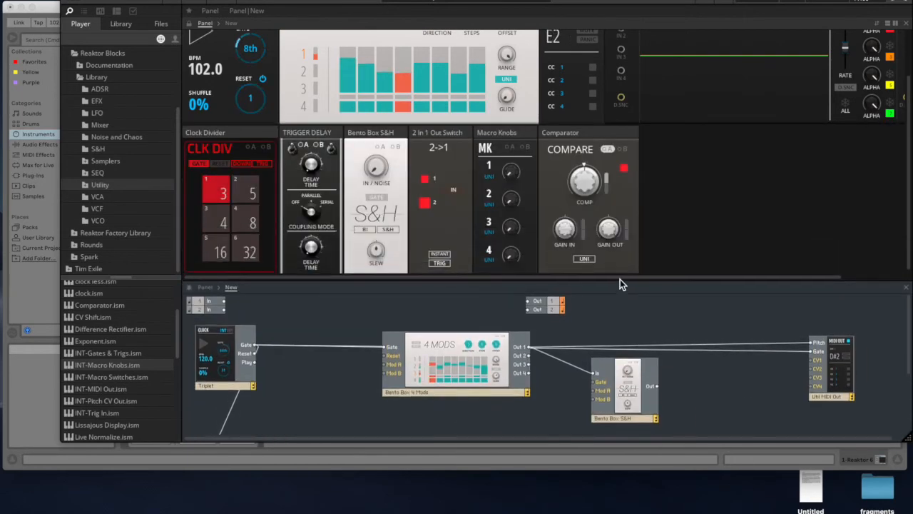
drag(589, 177, 590, 184)
double_click(590, 185)
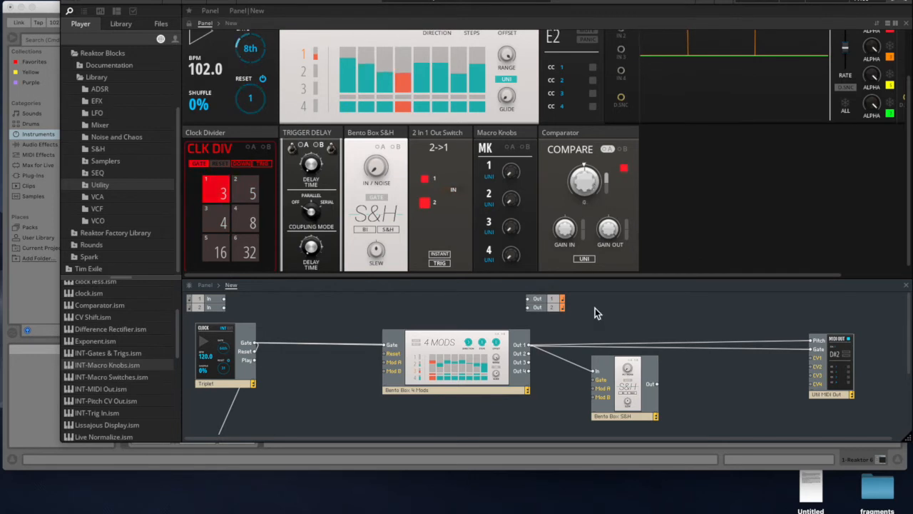
- Wire the Macro Knobs' Out 1 to the Comparator's Mod A and turn knob 1 up to about 50
drag(583, 277, 583, 168)
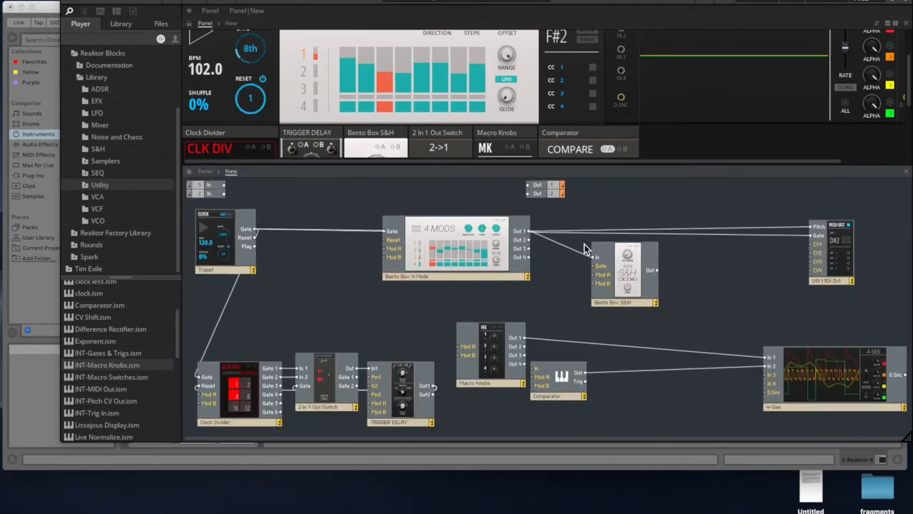
drag(563, 383, 590, 371)
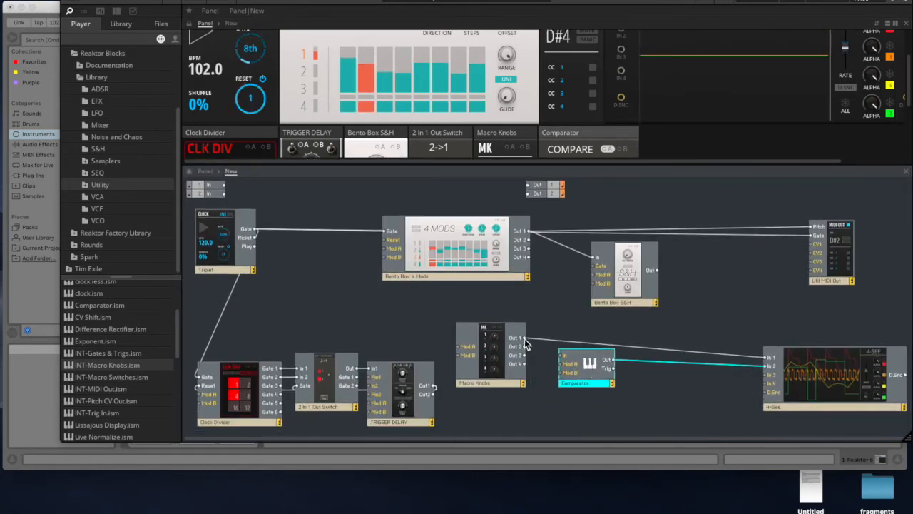
drag(525, 338, 562, 372)
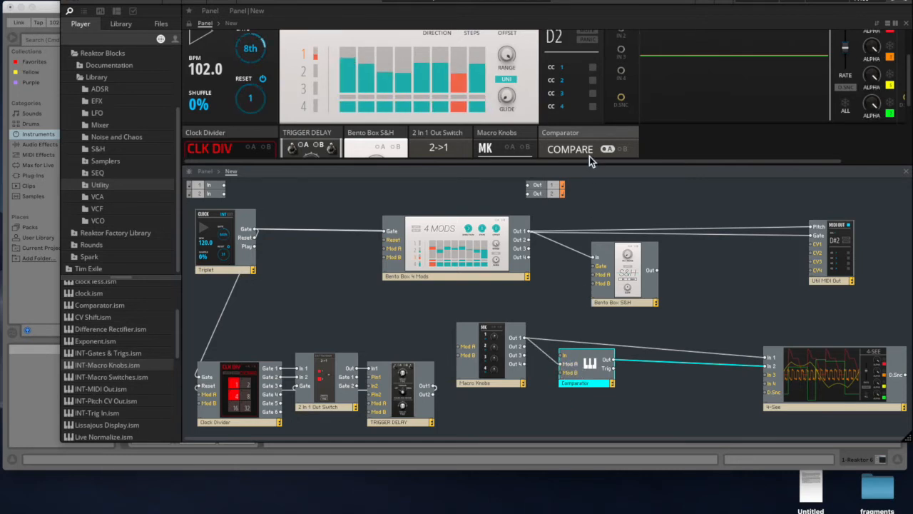
drag(579, 165, 583, 246)
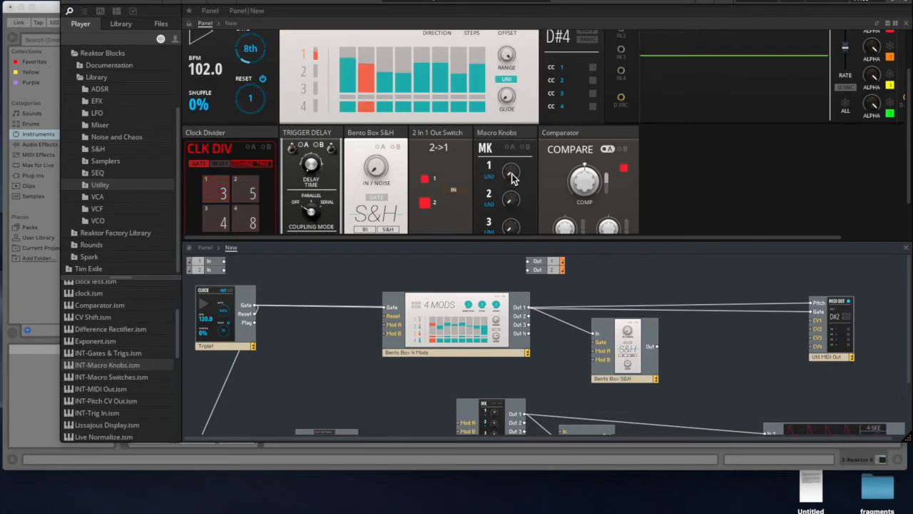
drag(511, 177, 508, 107)
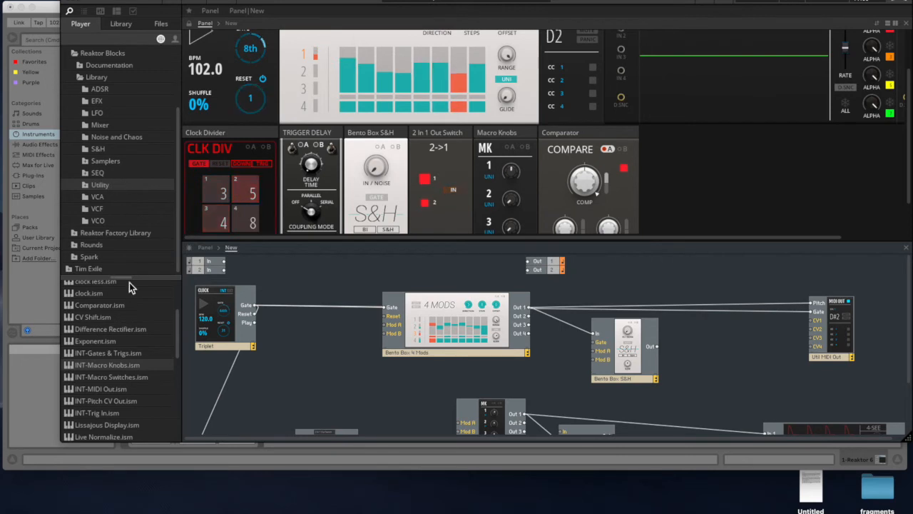
- Add a PRO-CV Processor block from the Utility library to the structure near the 4-See
scroll(125, 361, down, 8)
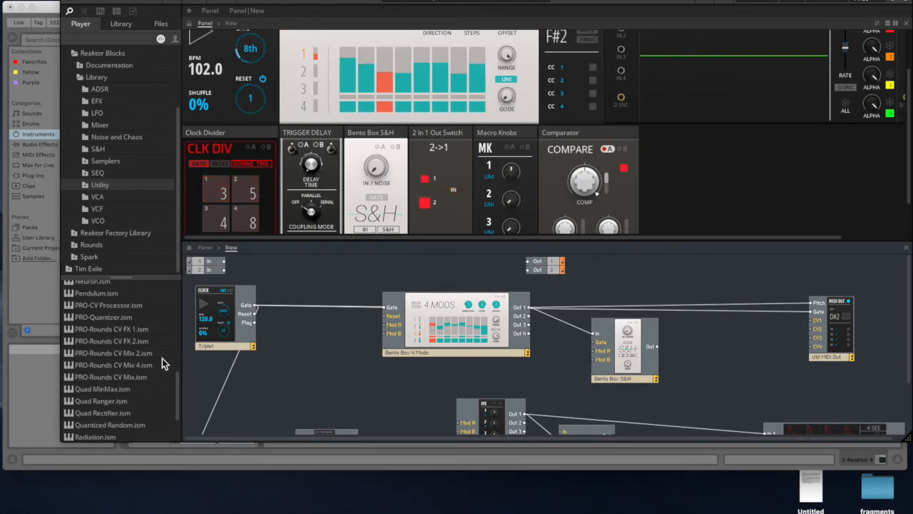
scroll(175, 385, down, 5)
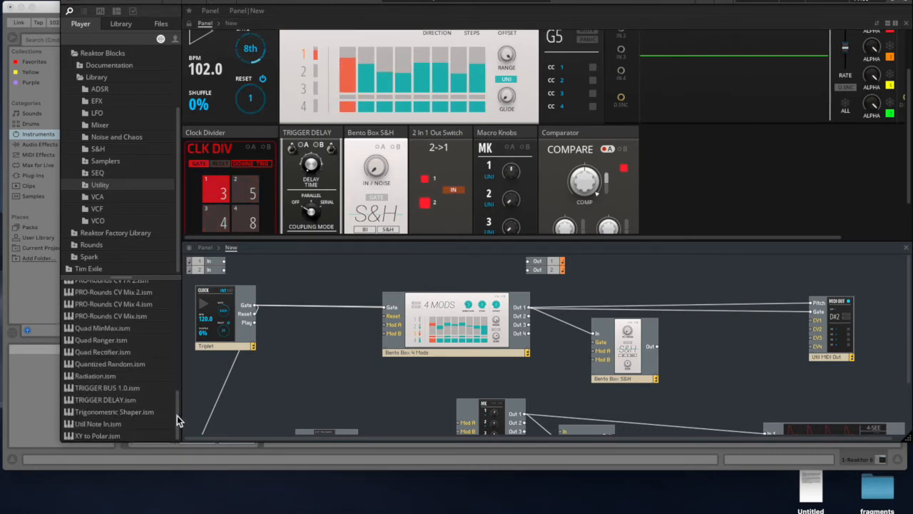
scroll(178, 382, up, 5)
scroll(171, 376, down, 1)
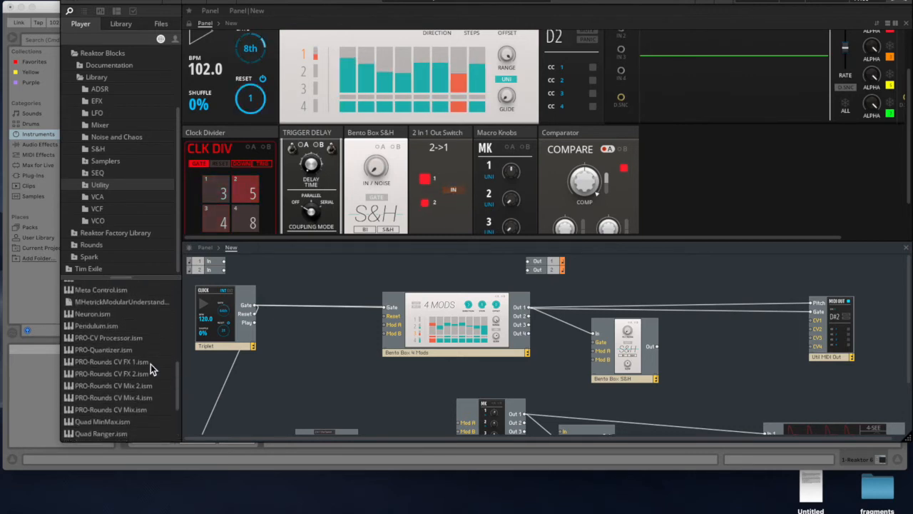
drag(89, 340, 667, 416)
scroll(683, 338, down, 3)
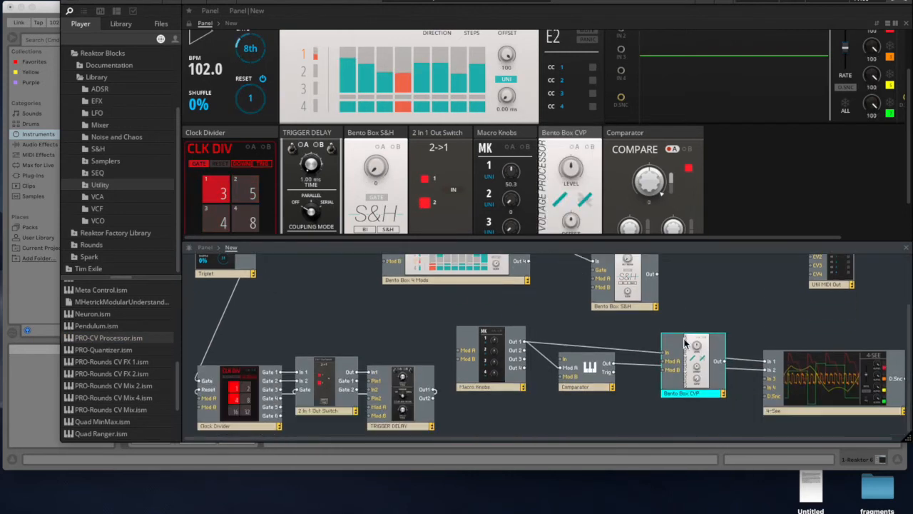
- Place the Bento Box CVP between the Macro Knobs and Comparator blocks and wire the Macro Knobs' Out 1 to its In
click(514, 178)
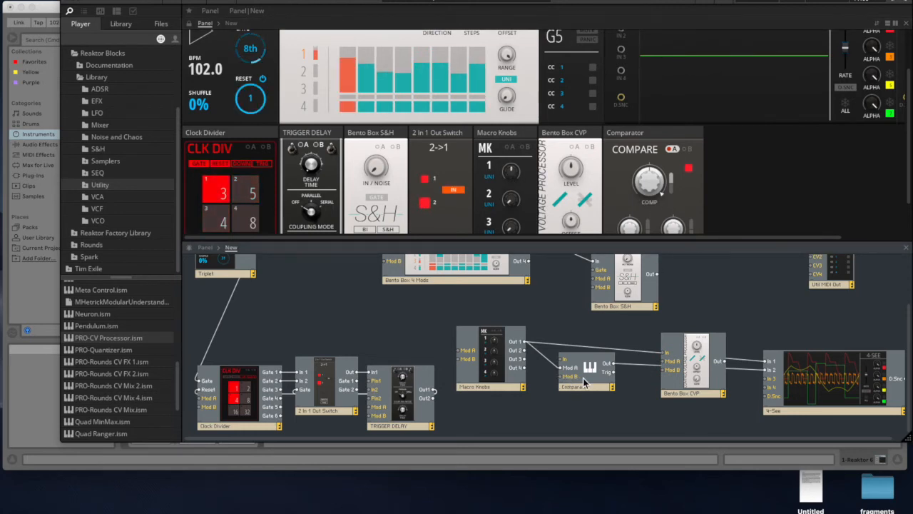
drag(583, 378, 601, 382)
drag(492, 335, 482, 334)
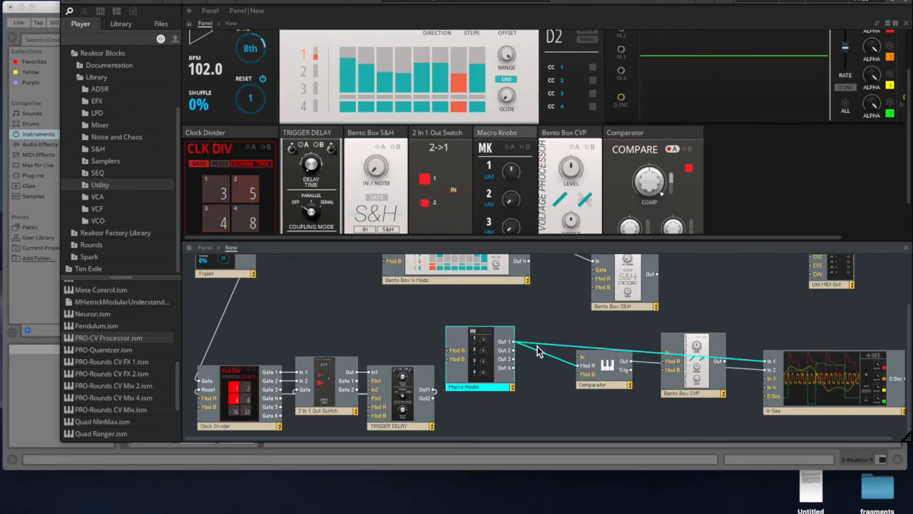
drag(681, 388, 564, 412)
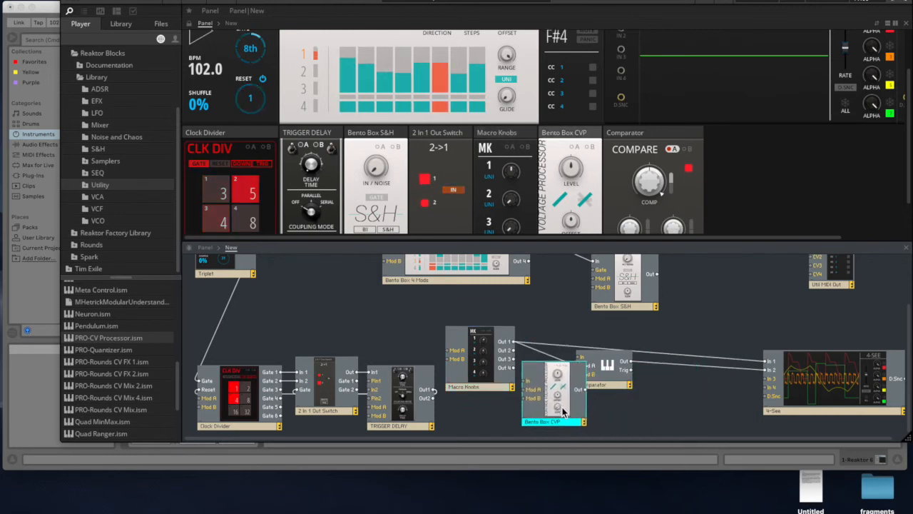
drag(617, 376, 663, 374)
mouse_move(523, 373)
mouse_down()
mouse_move(522, 355)
mouse_move(529, 363)
mouse_up()
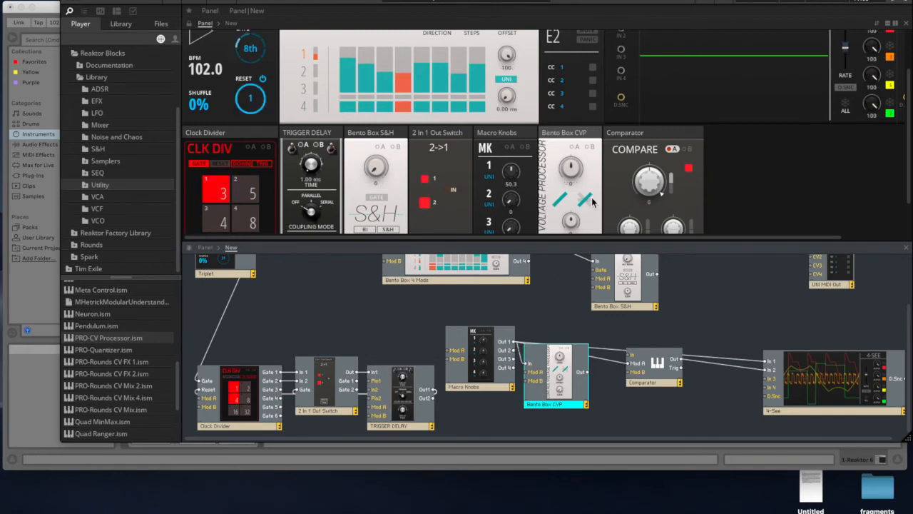
- Adjust the Bento Box CVP's LEVEL above zero and wire its Out to the Comparator's Mod A
drag(572, 172, 569, 39)
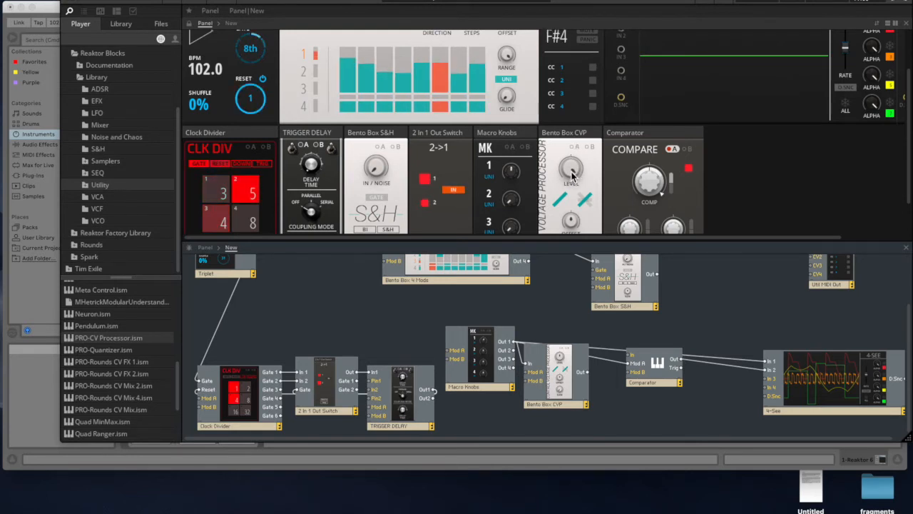
drag(572, 170, 576, 209)
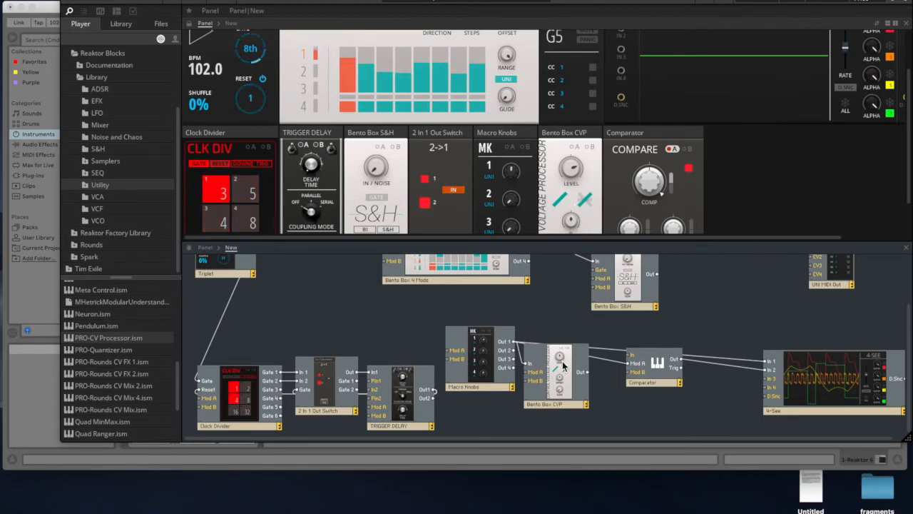
drag(585, 377, 631, 365)
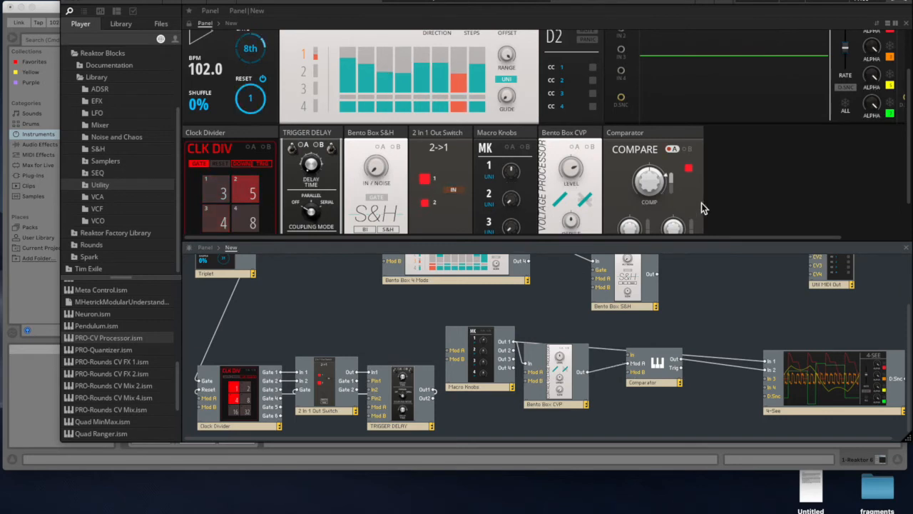
- Turn Macro knob 1 up to 99.6 to test the Comparator's modulation, and delete the Macro Knobs block
drag(512, 175, 490, 96)
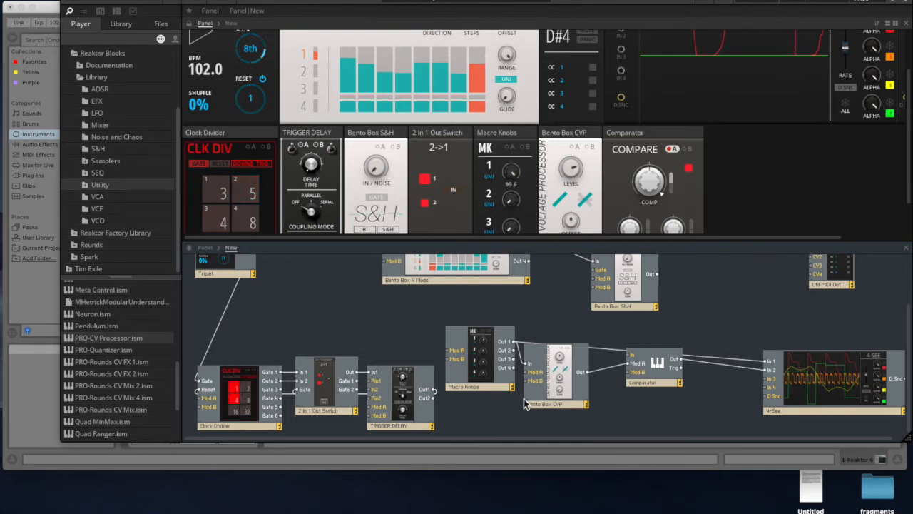
click(498, 332)
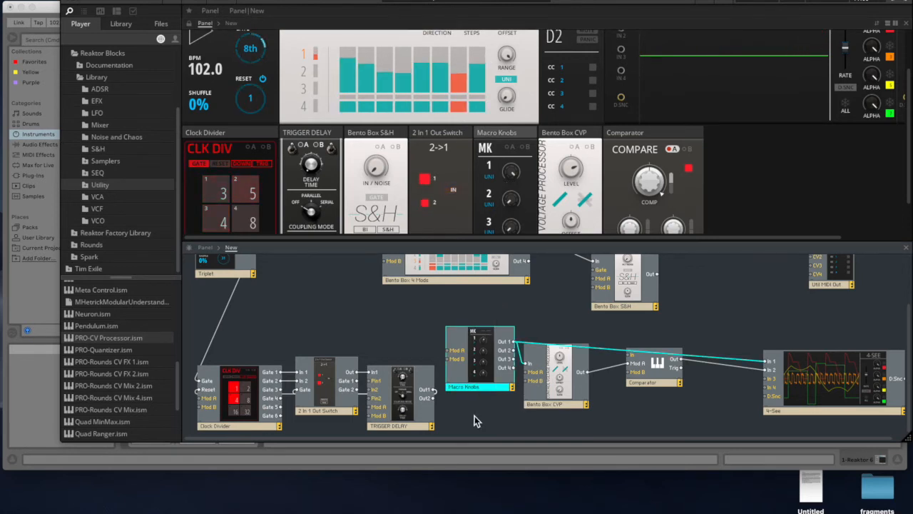
key(Delete)
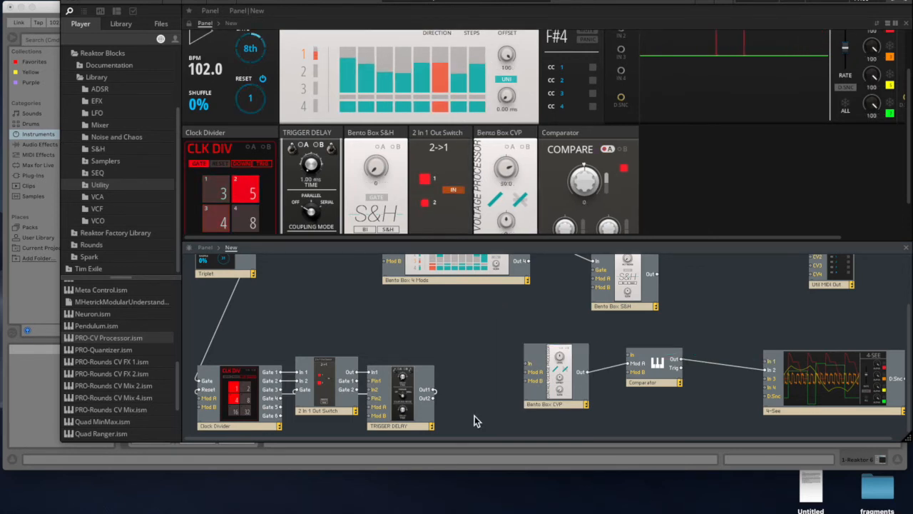
- Enlarge the panel area slightly and move the Bento Box CVP and Comparator blocks toward the TRIGGER DELAY
drag(561, 242, 560, 249)
drag(559, 400, 533, 404)
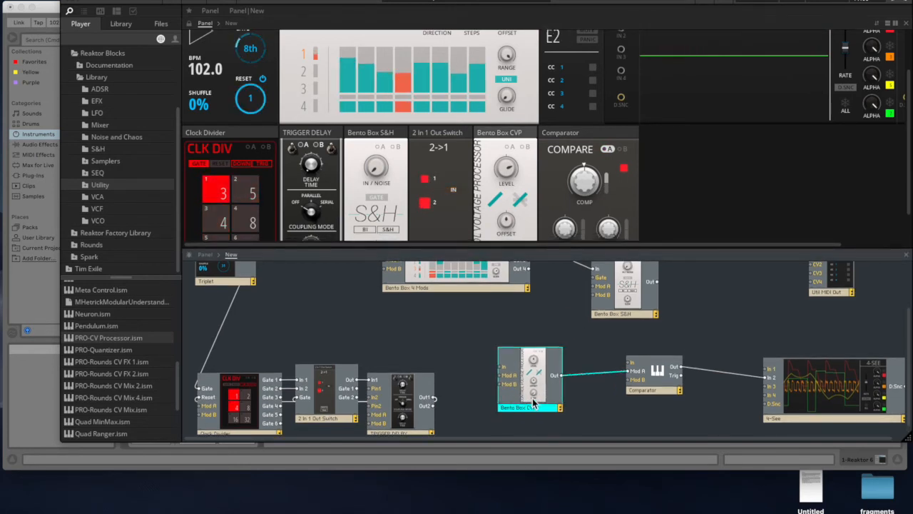
drag(669, 390, 638, 390)
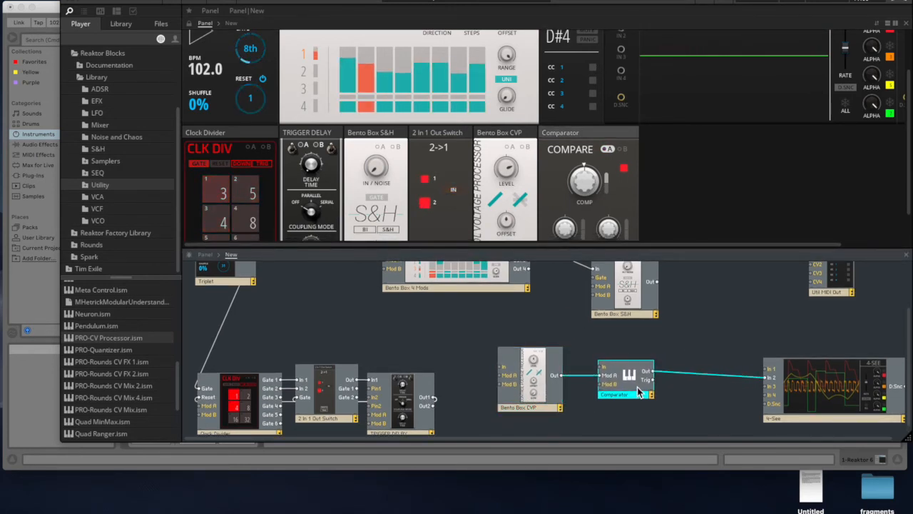
- Wire the 2 In 1 Out Switch's Out to the Bento Box S&H's Gate and the S&H's Out to the 4-See's In 1
drag(658, 250, 664, 184)
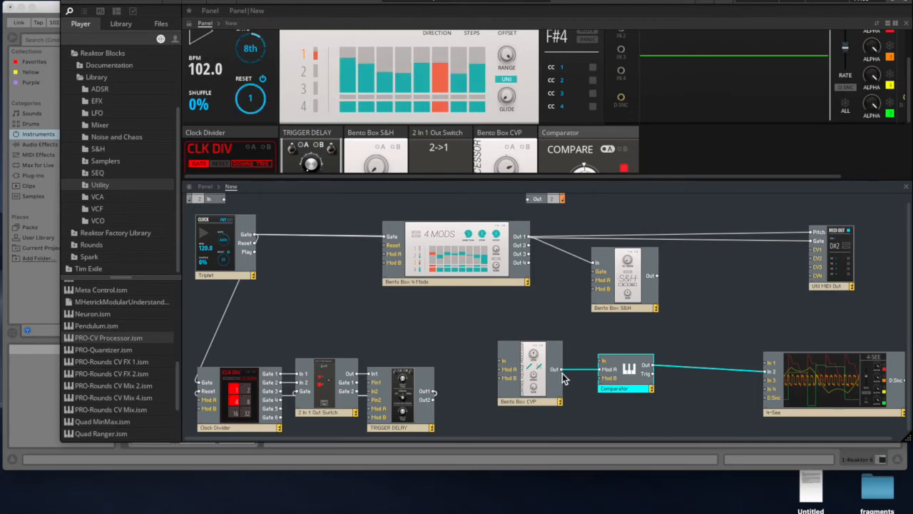
click(533, 391)
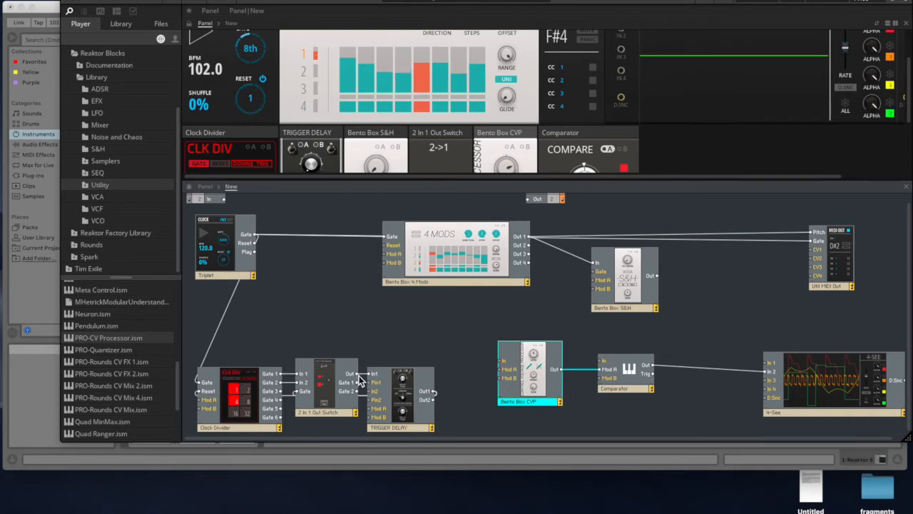
drag(397, 394, 404, 389)
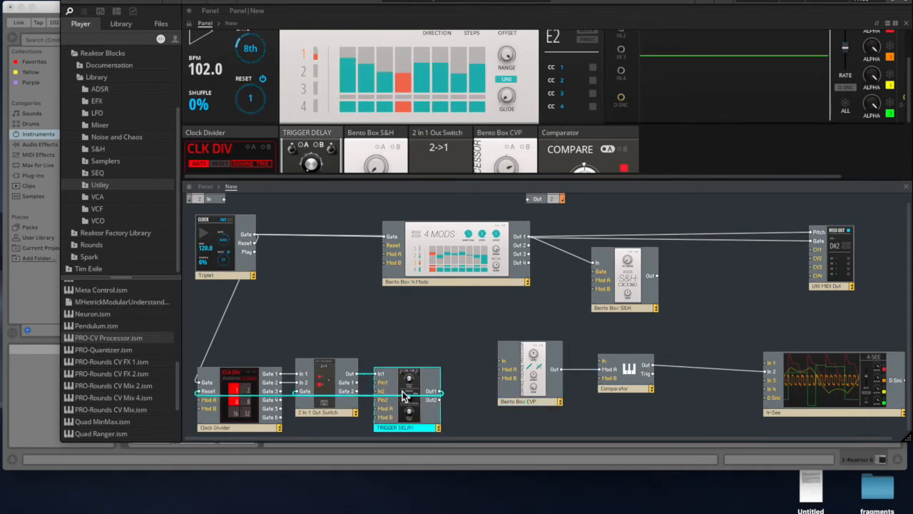
drag(355, 373, 595, 278)
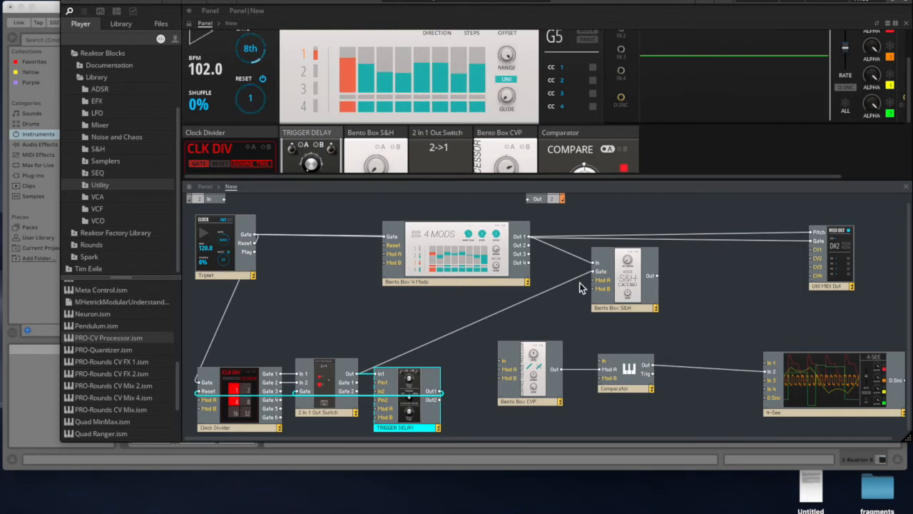
drag(657, 277, 769, 365)
scroll(754, 116, up, 2)
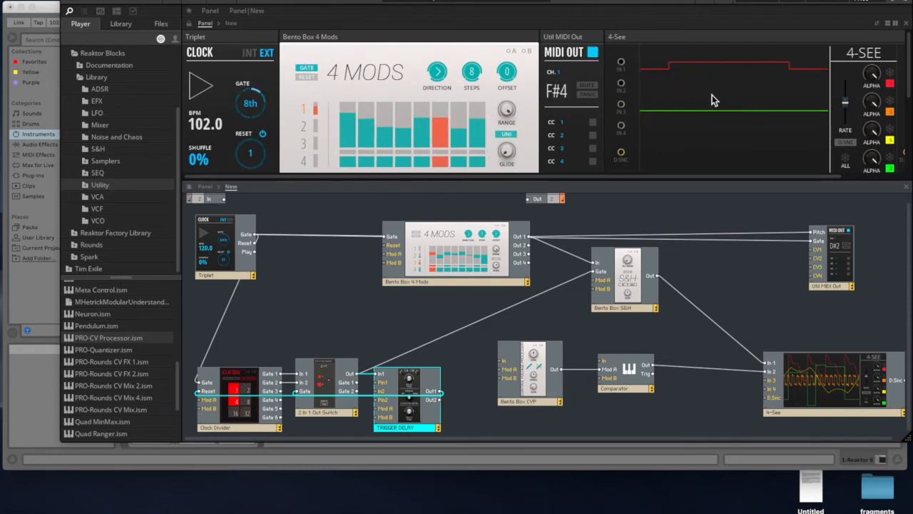
- Replace the Comparator's wire into the 4-See's In 2 with the Bento Box 4 Mods' Out 1, and set the 4-See's RATE to 0.195
drag(530, 250, 772, 378)
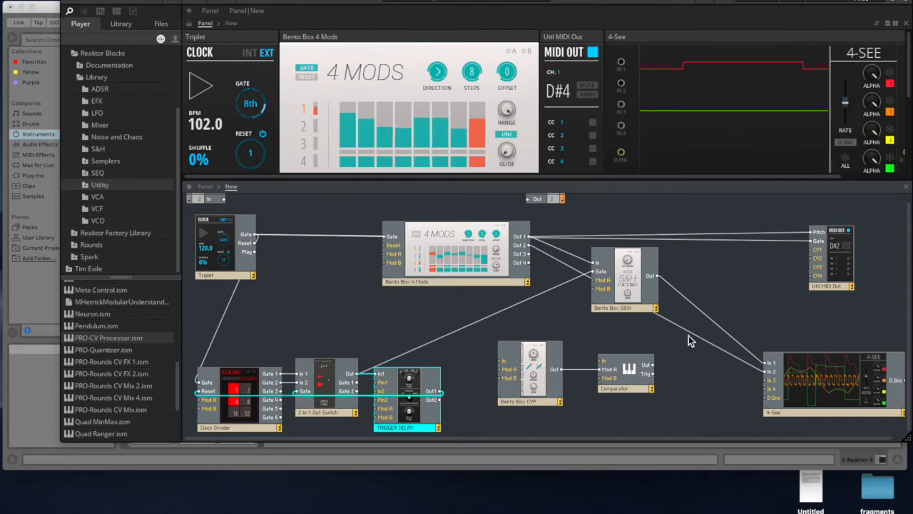
key(Delete)
drag(528, 236, 769, 371)
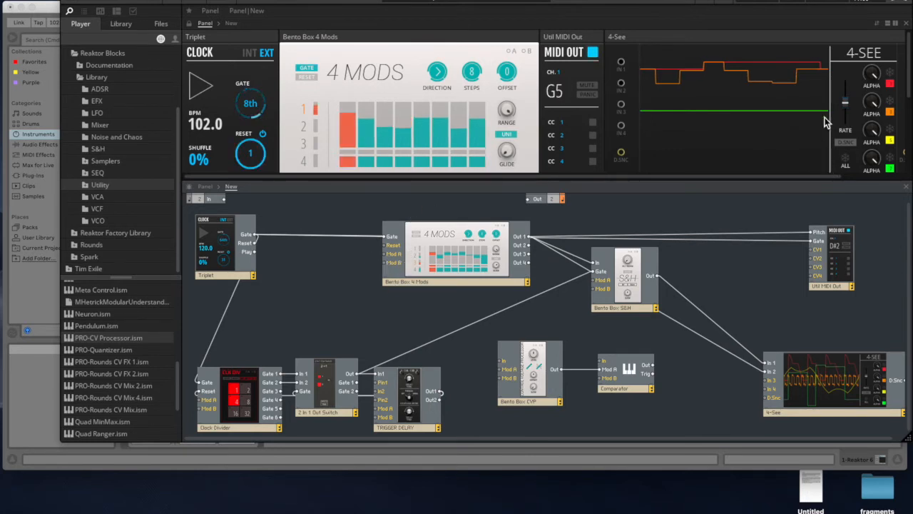
drag(845, 103, 848, 128)
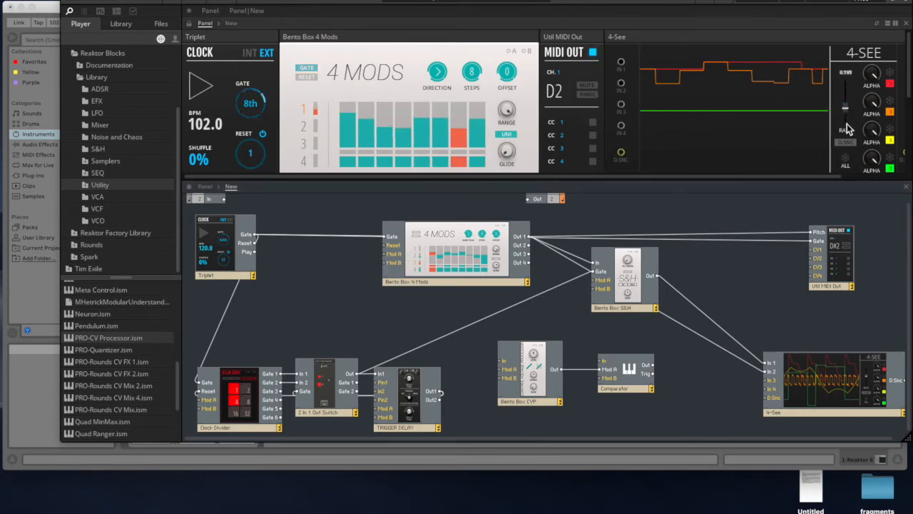
- Set the Clock Divider's first division to 4 and compare the held and original sequences on the 4-See
scroll(356, 120, down, 3)
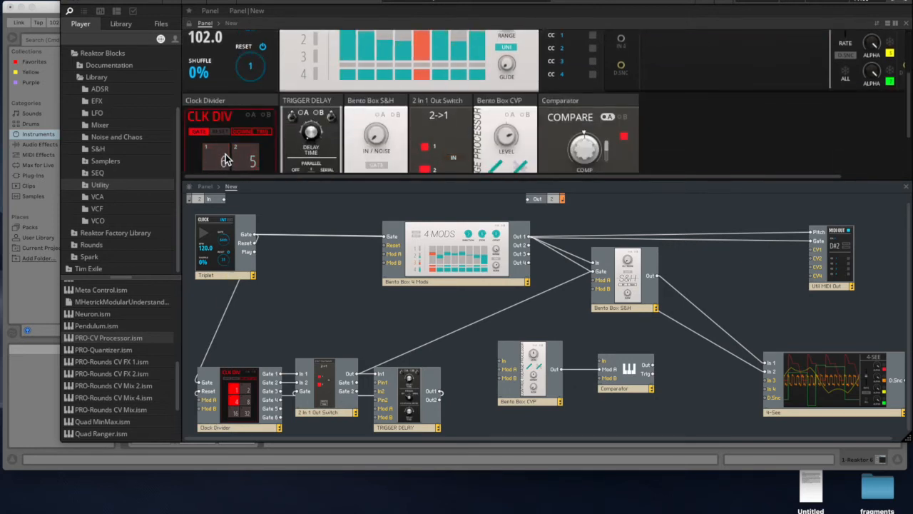
drag(225, 159, 226, 165)
scroll(633, 47, up, 3)
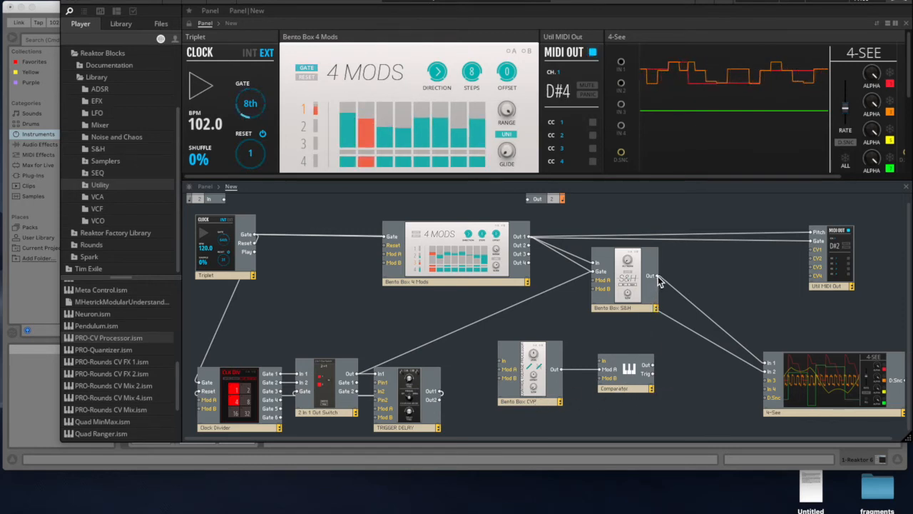
- Wire the Bento Box S&H's Out to the Bento Box CVP's In and check the CVP and Comparator panels
drag(629, 319, 503, 365)
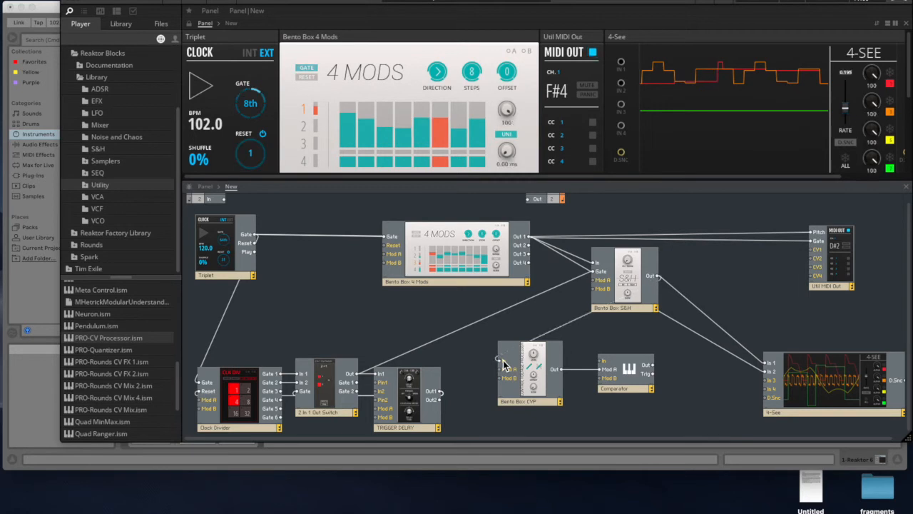
scroll(593, 117, down, 3)
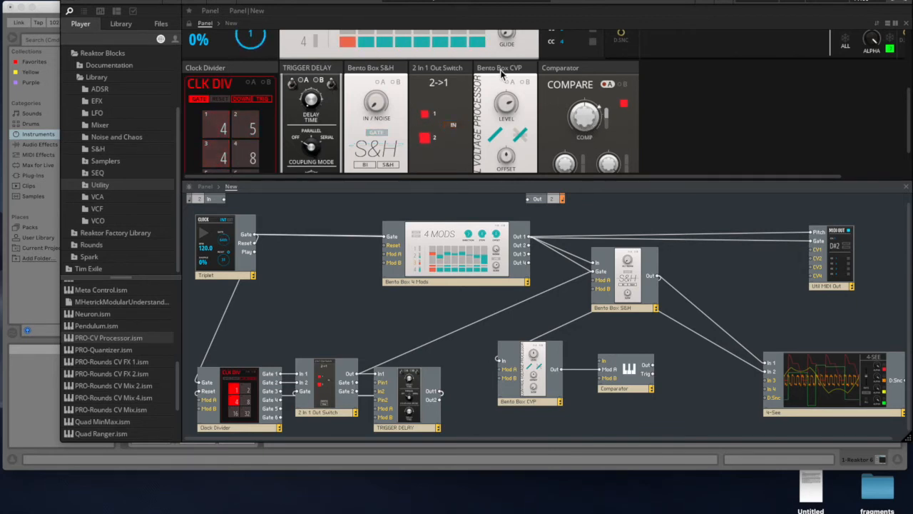
scroll(436, 97, up, 3)
scroll(436, 102, down, 4)
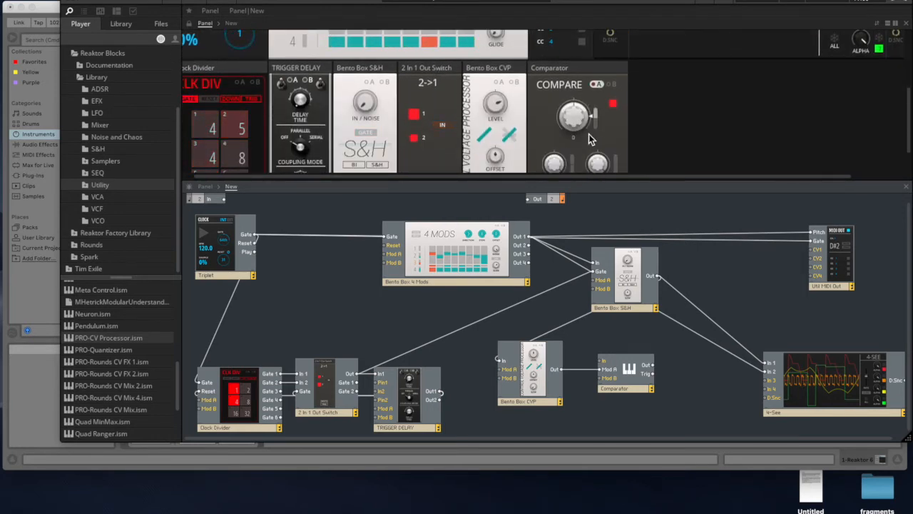
scroll(571, 127, up, 2)
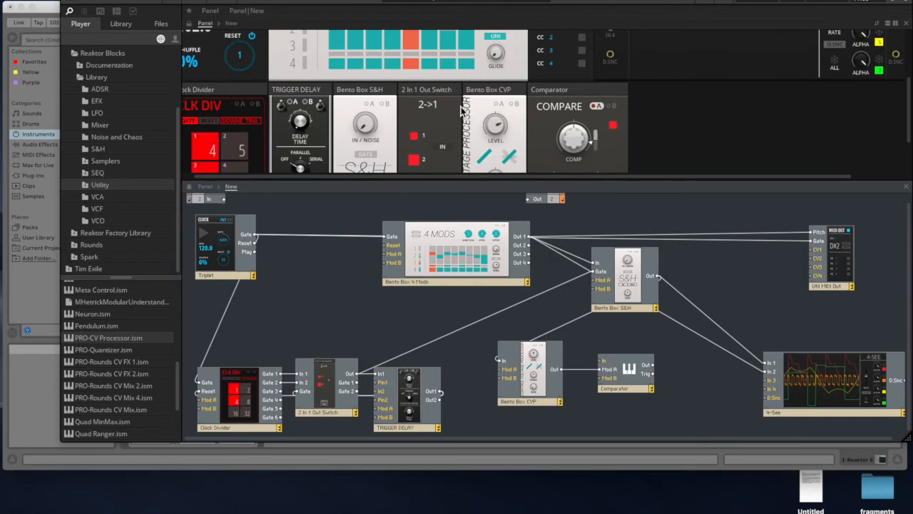
scroll(461, 107, up, 3)
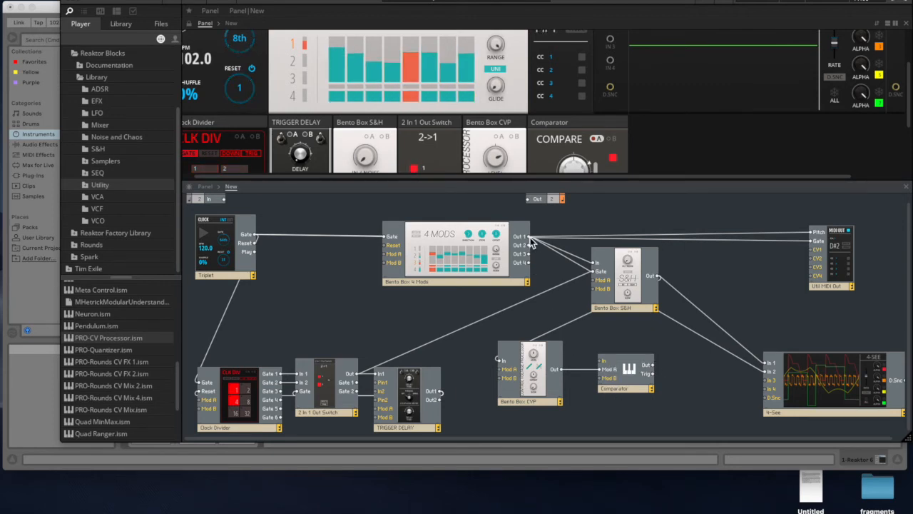
- Wire the Bento Box 4 Mods' Out 1 to the Comparator's In and the Comparator's Out to the 4 Mods' Reset
drag(530, 239, 602, 363)
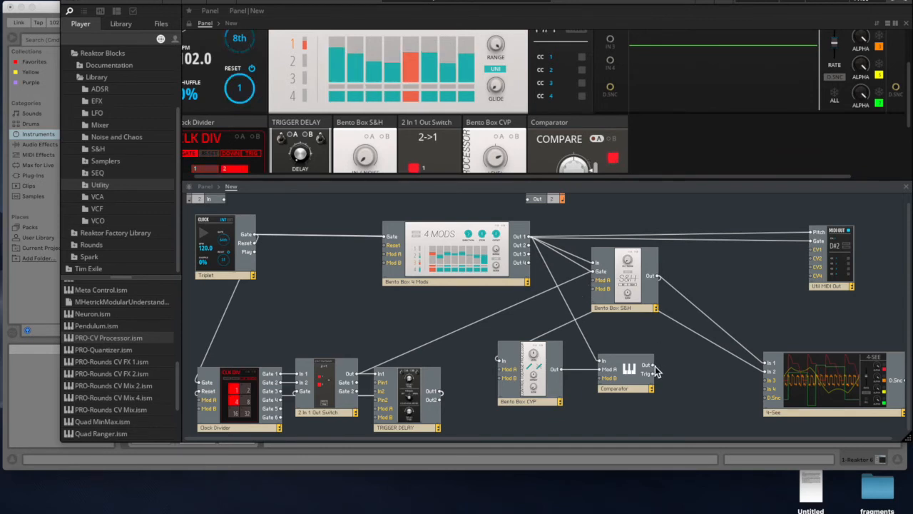
drag(652, 370, 389, 249)
scroll(358, 99, up, 2)
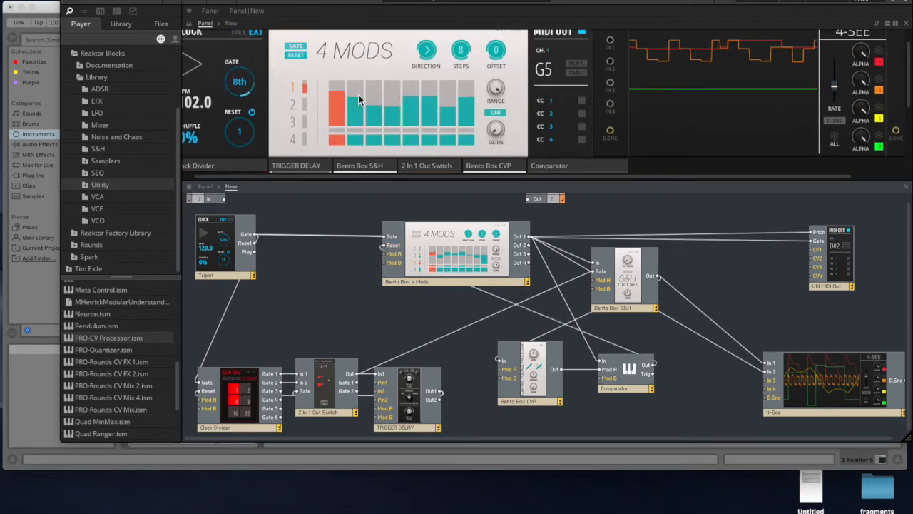
- Enlarge the panel area and reshape the 4 Mods' row 1 sequence, lowering step 2 and raising steps 4 and 6
drag(475, 185, 466, 308)
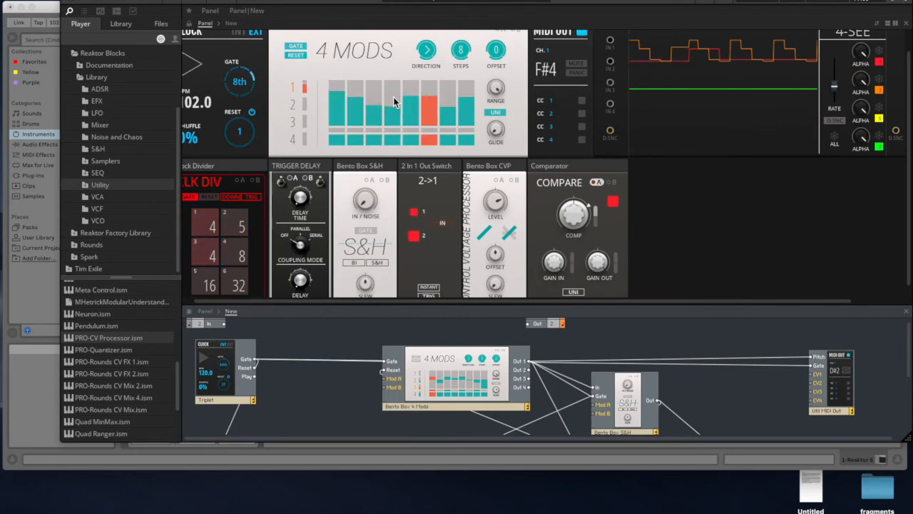
click(394, 96)
mouse_move(368, 123)
mouse_down()
mouse_move(358, 96)
mouse_move(382, 113)
mouse_up()
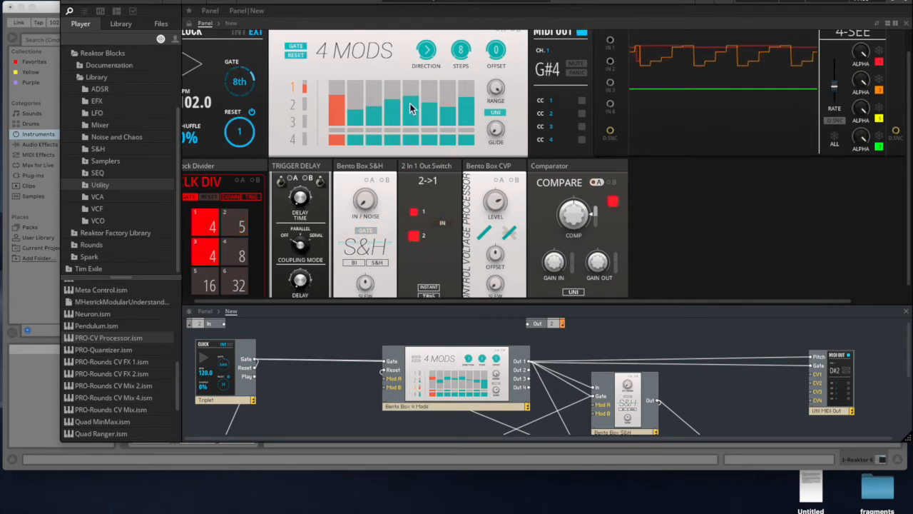
drag(428, 99, 428, 91)
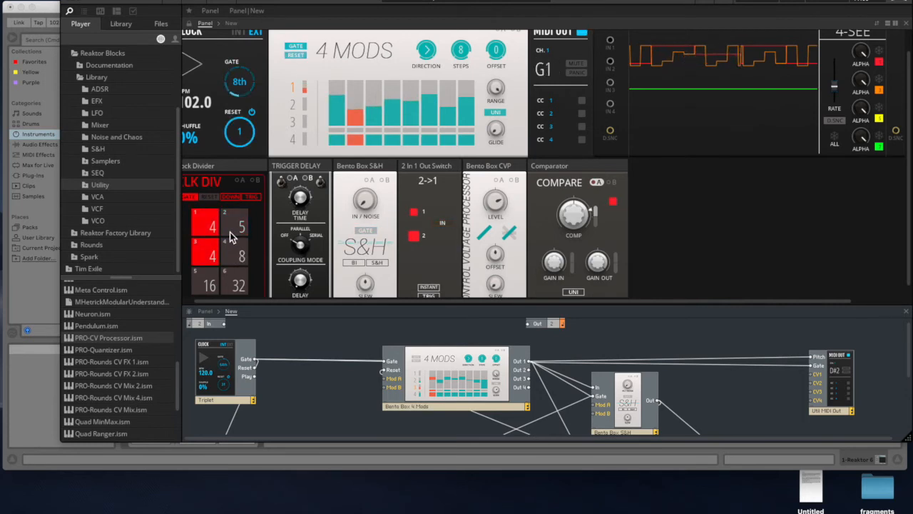
- Set the Clock Divider's first division to 8, lower step 4 of the 4 Mods sequence, and raise steps 2, 3 and 7
drag(208, 226, 209, 223)
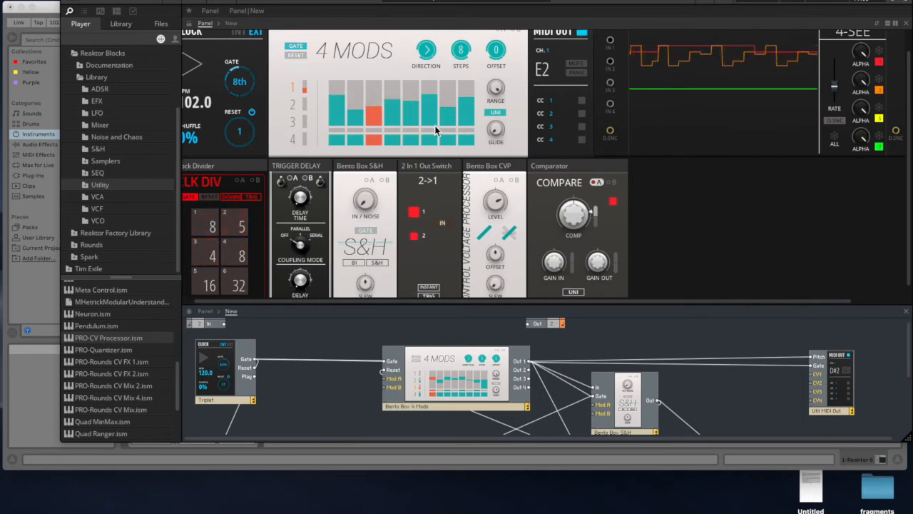
click(393, 107)
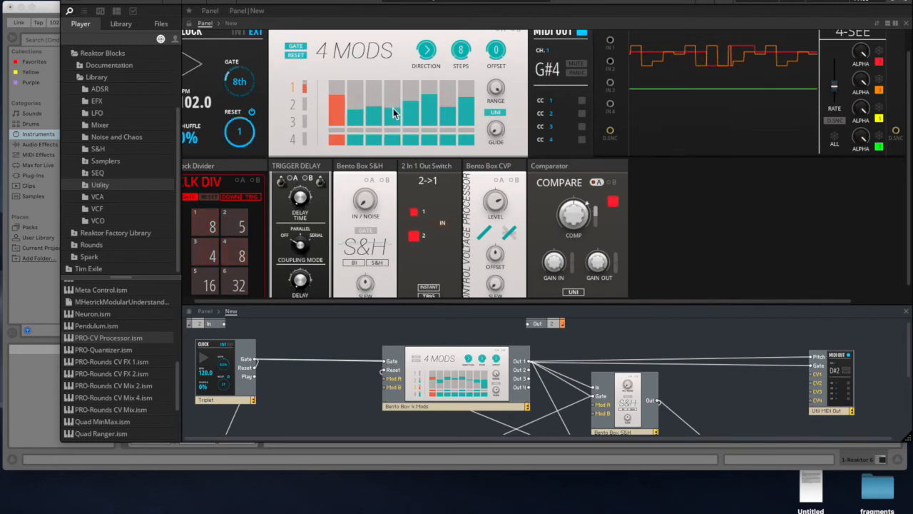
click(448, 94)
click(374, 96)
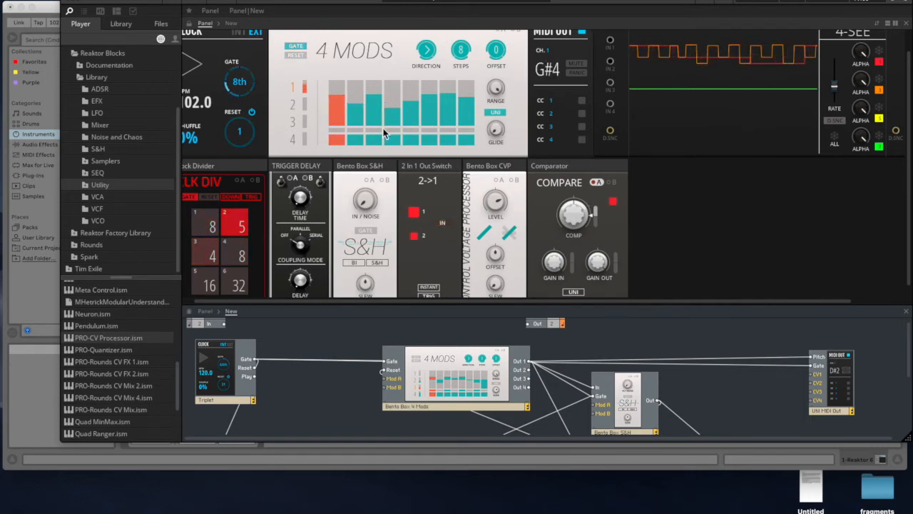
- Set the Clock Divider's first division to 7 and lower steps 5 through 7 of the 4 Mods sequence
scroll(214, 227, down, 1)
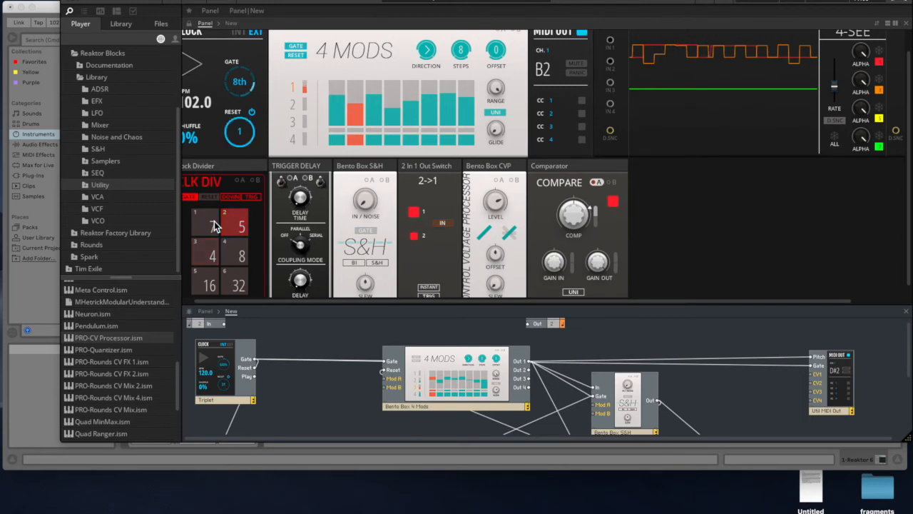
drag(378, 105, 396, 94)
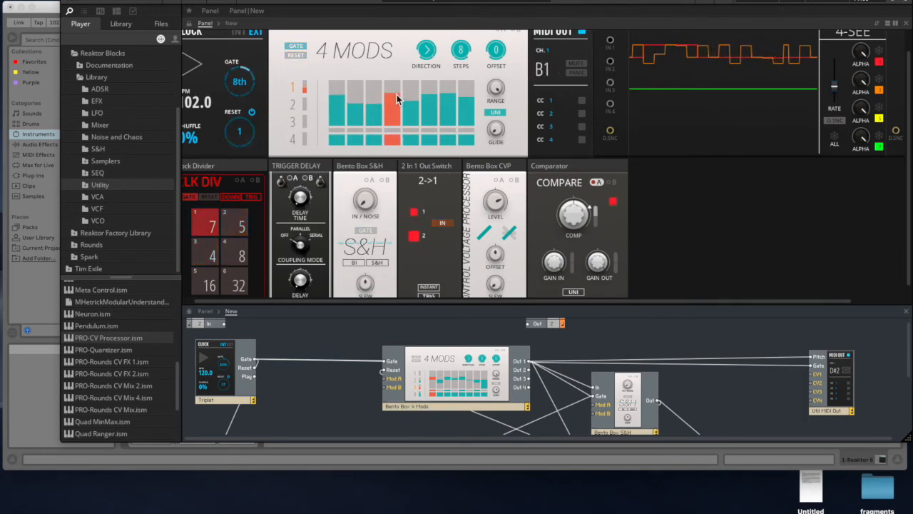
mouse_move(448, 102)
mouse_down()
mouse_move(400, 108)
mouse_move(373, 96)
mouse_up()
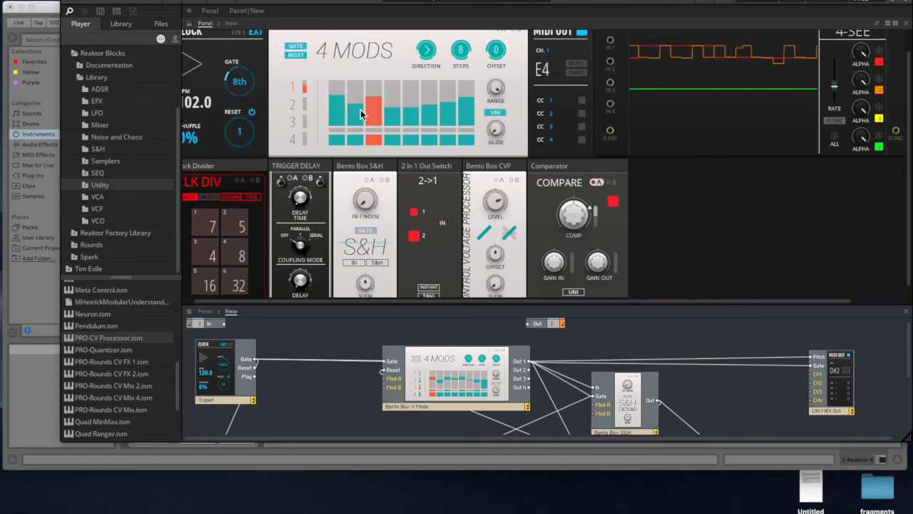
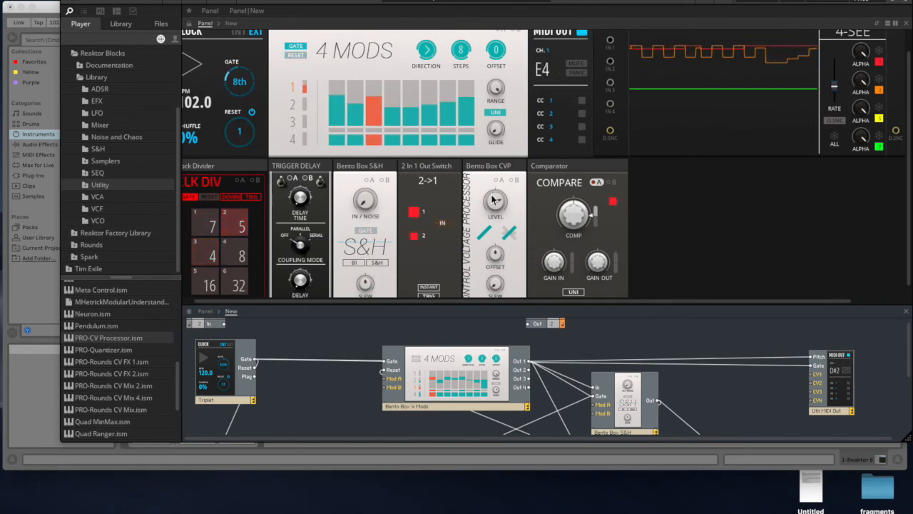
- Set the Clock's gate rate to 16th and reshape the 4 Mods' row 1 sequence, lowering step 3 and slightly raising steps 4 and 6
scroll(448, 257, down, 1)
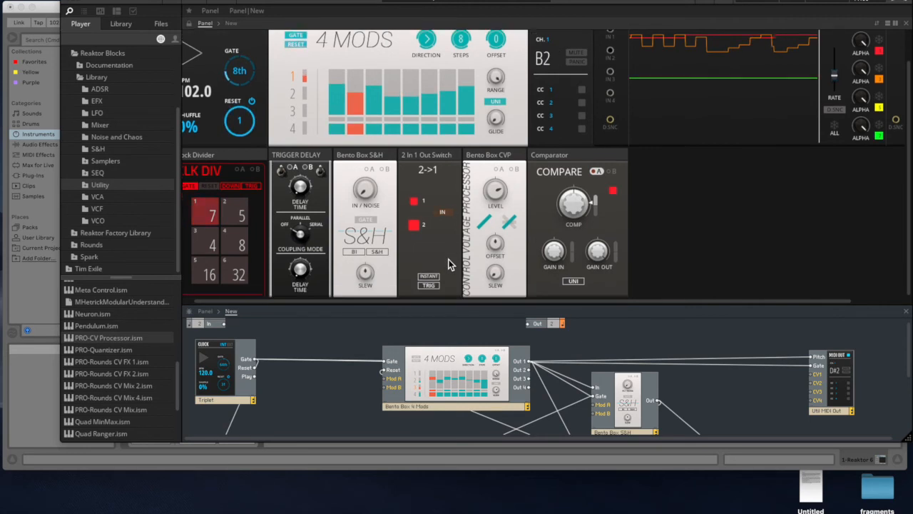
drag(438, 307, 442, 170)
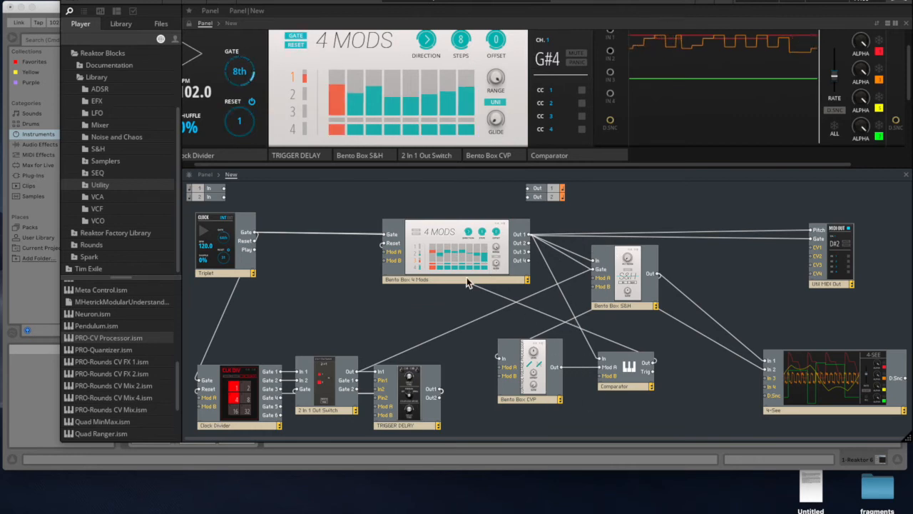
drag(443, 172, 443, 218)
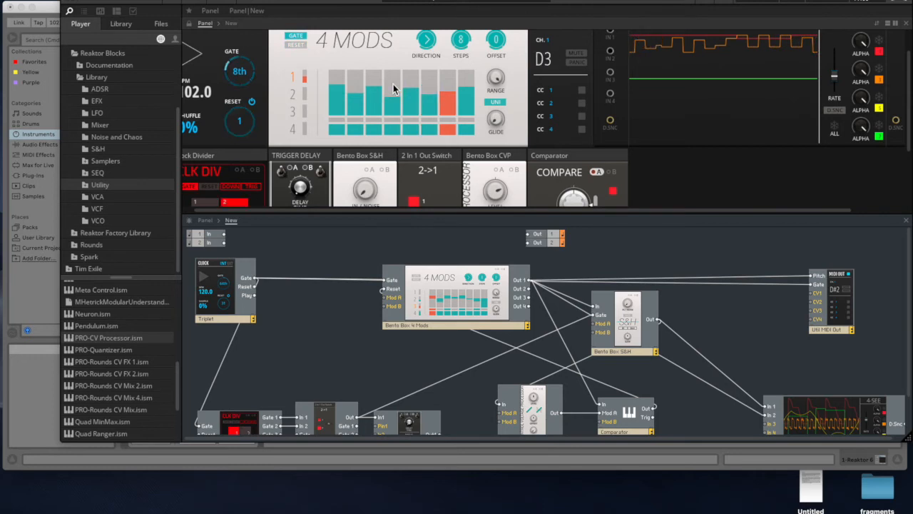
mouse_move(393, 90)
mouse_down()
mouse_move(390, 106)
mouse_move(368, 100)
mouse_up()
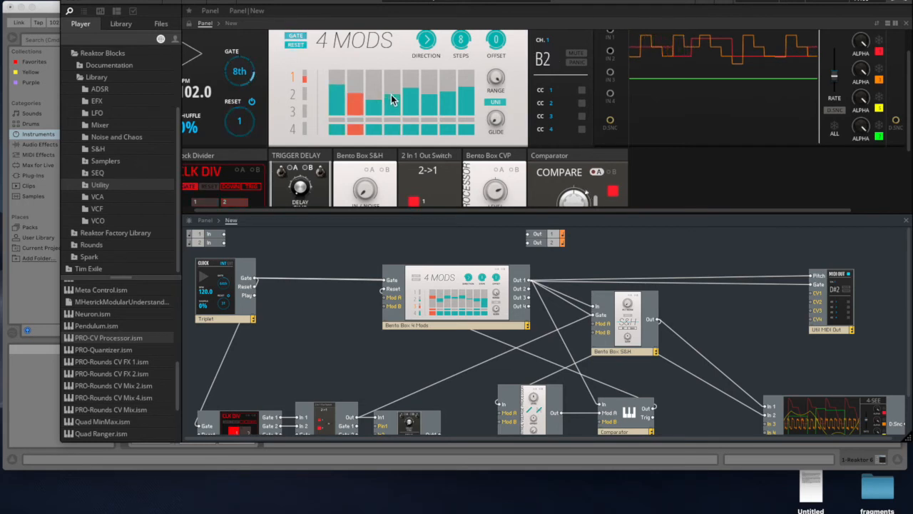
drag(249, 70, 250, 63)
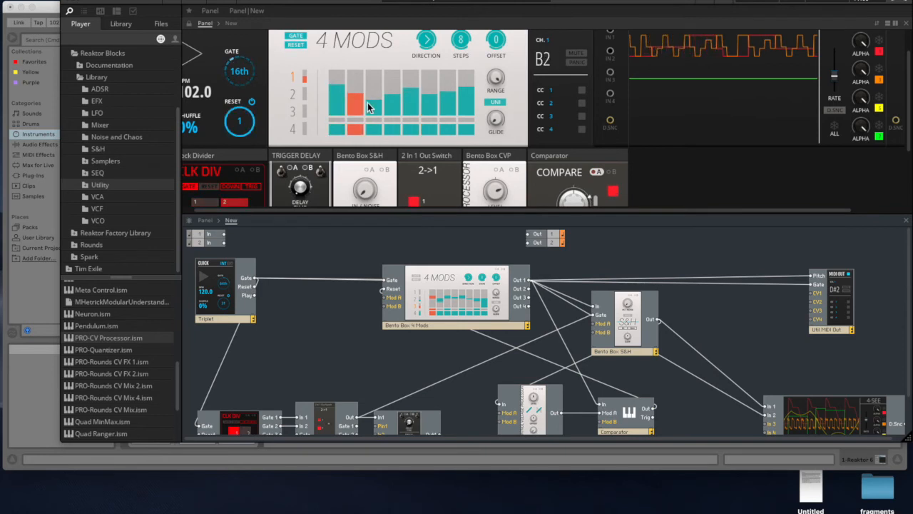
mouse_move(428, 85)
mouse_down()
mouse_move(430, 74)
mouse_move(427, 90)
mouse_up()
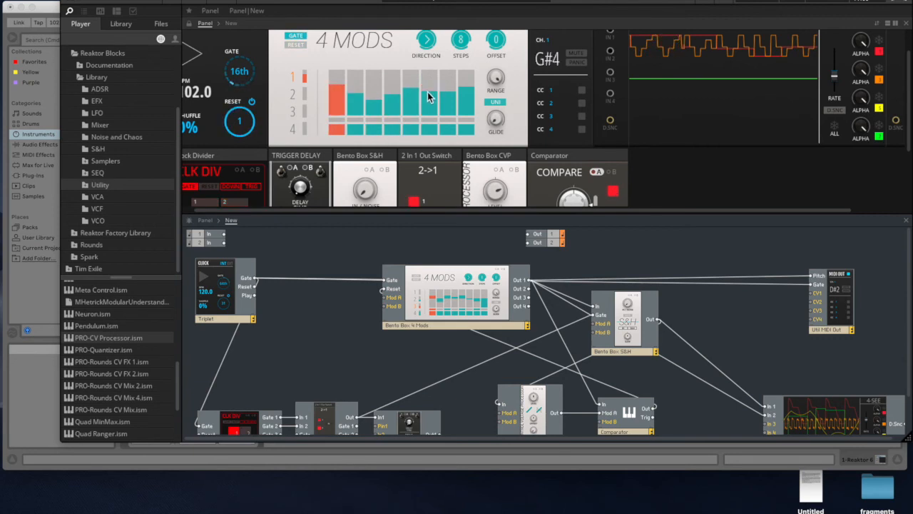
- Set the Clock Divider's first division to 12 and its second division to 13
scroll(192, 160, down, 1)
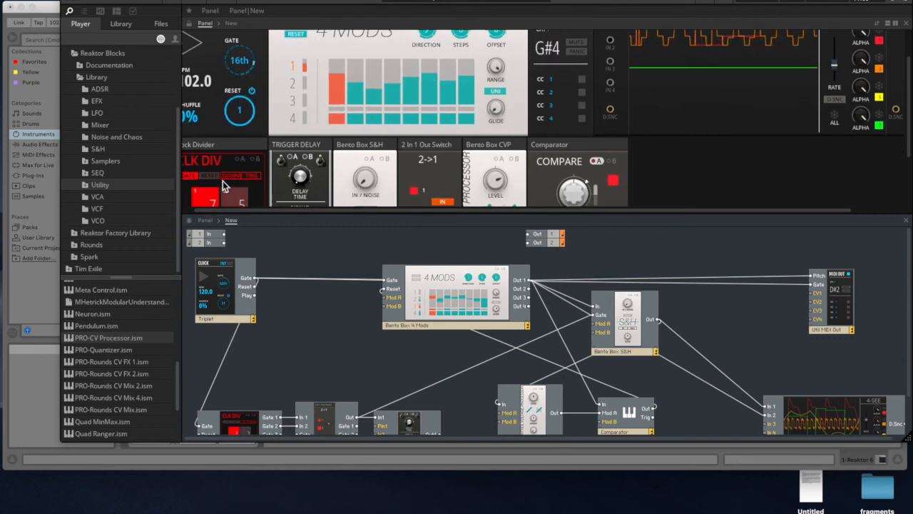
scroll(216, 184, down, 1)
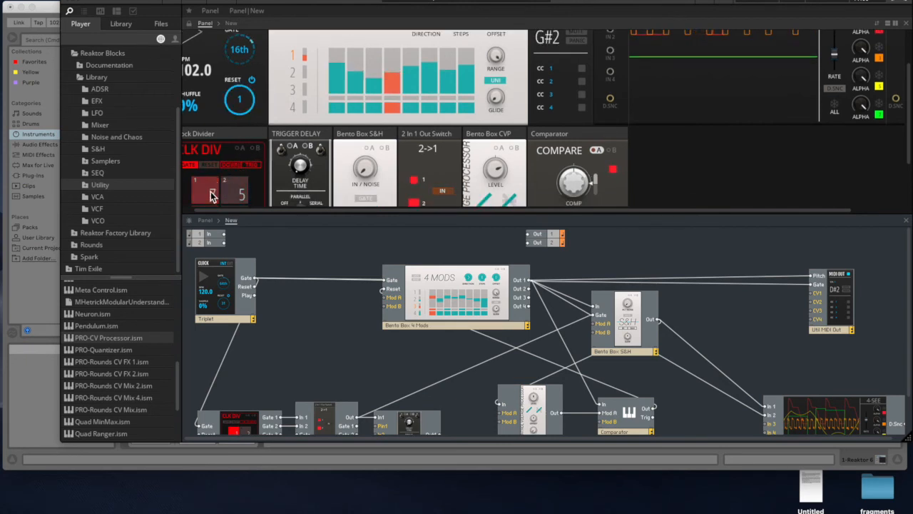
drag(210, 186, 214, 177)
scroll(527, 109, up, 3)
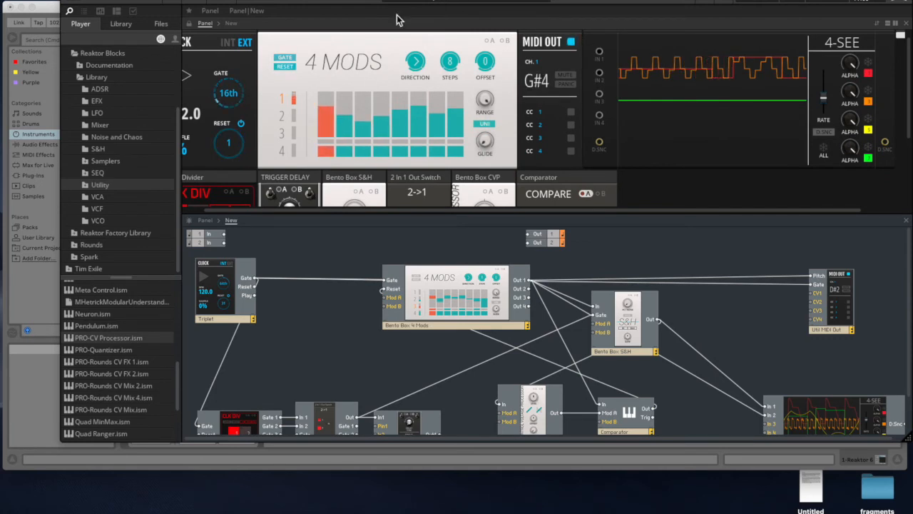
scroll(335, 117, down, 3)
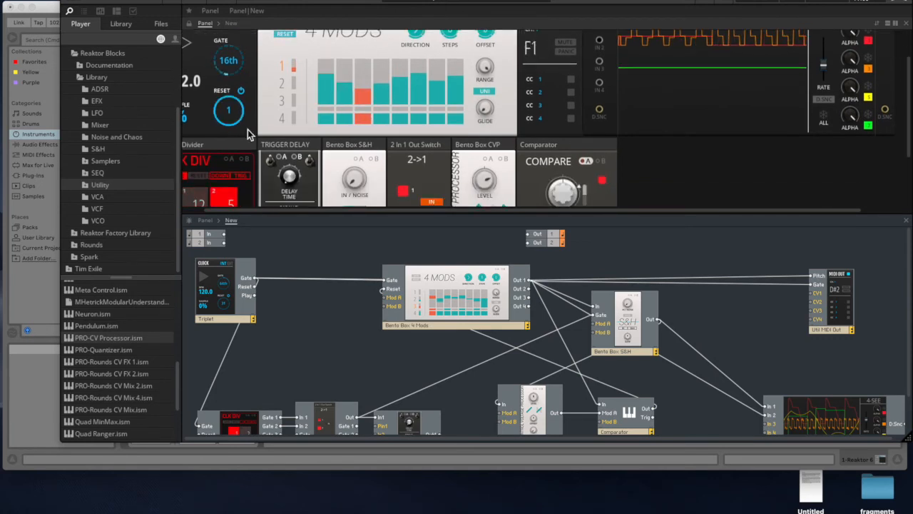
scroll(239, 139, down, 2)
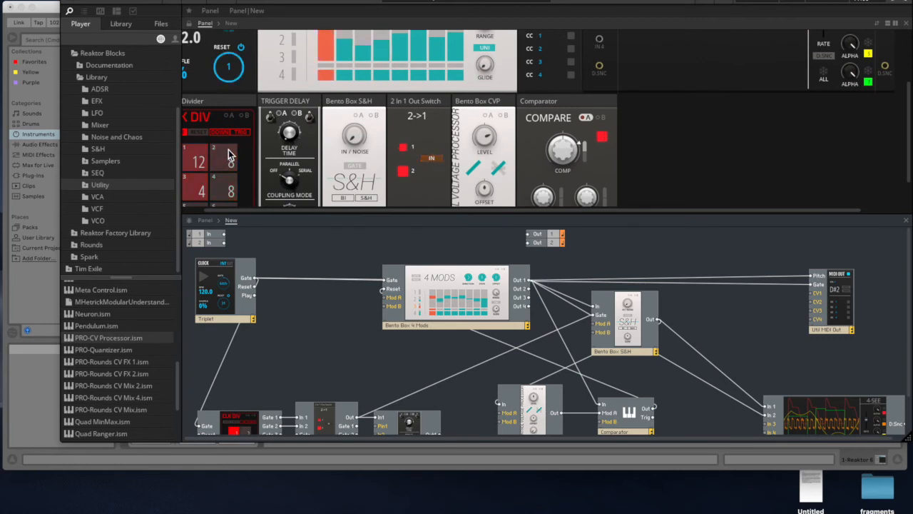
drag(229, 143, 226, 166)
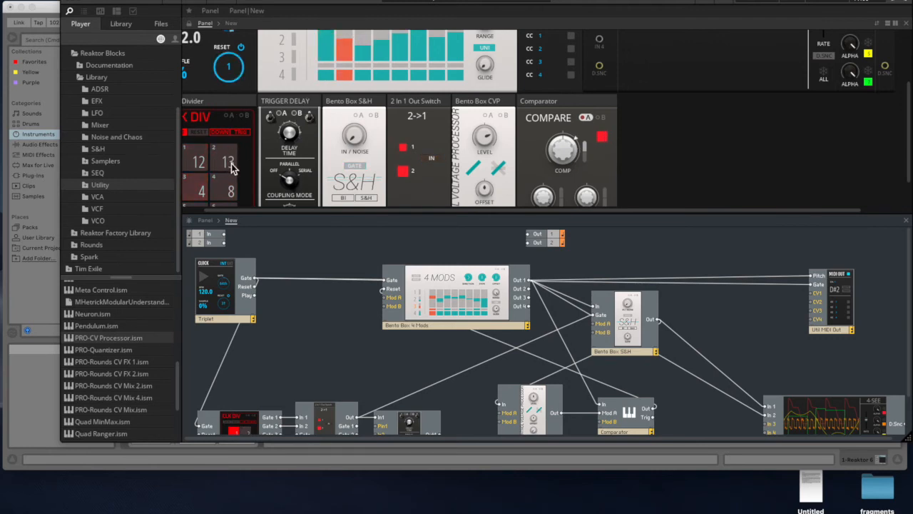
- Raise steps 3 and 7 of the 4 Mods' row 1 sequence and lower step 2 slightly
scroll(338, 76, up, 4)
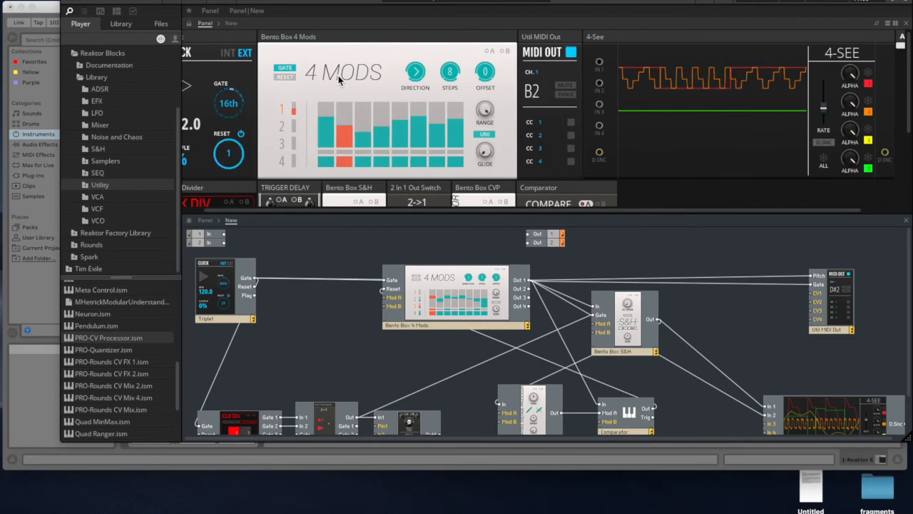
click(366, 121)
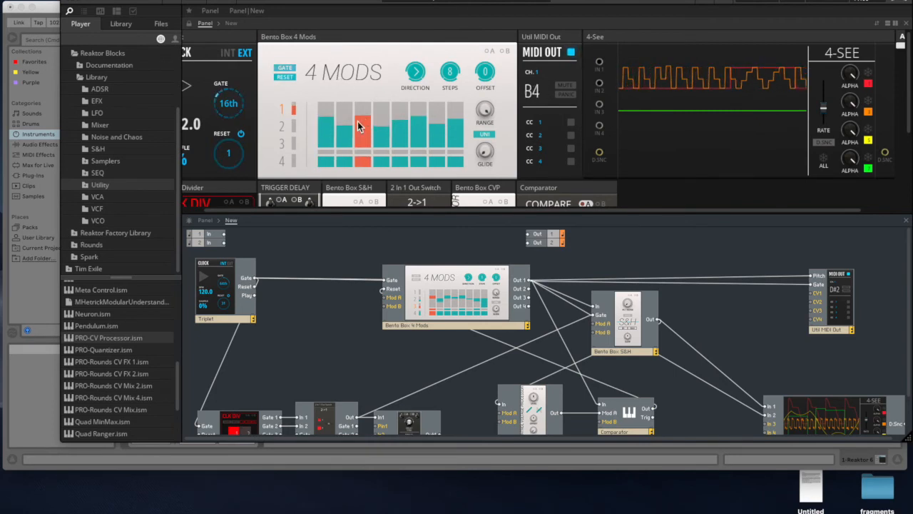
click(350, 134)
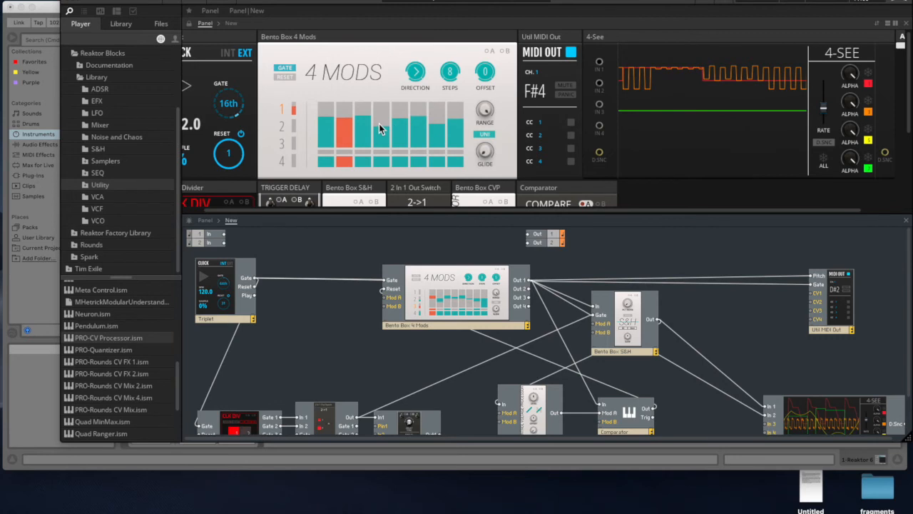
click(344, 127)
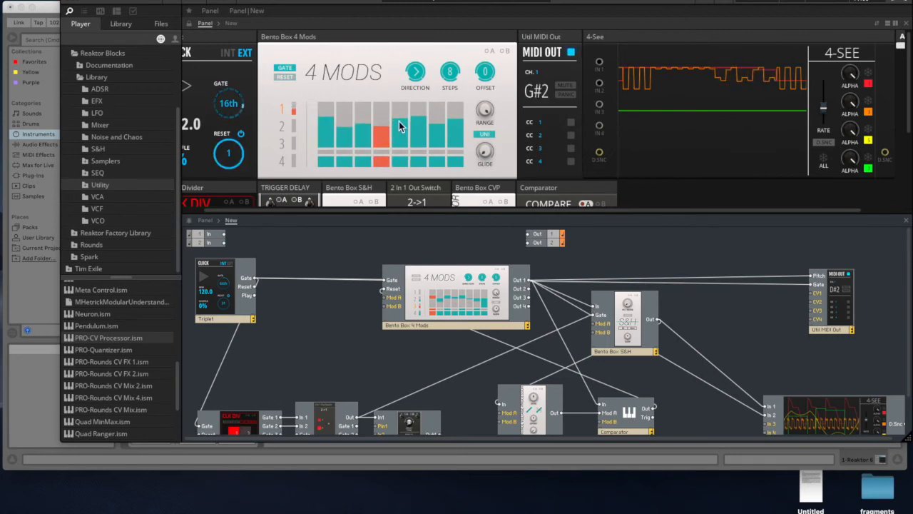
click(436, 117)
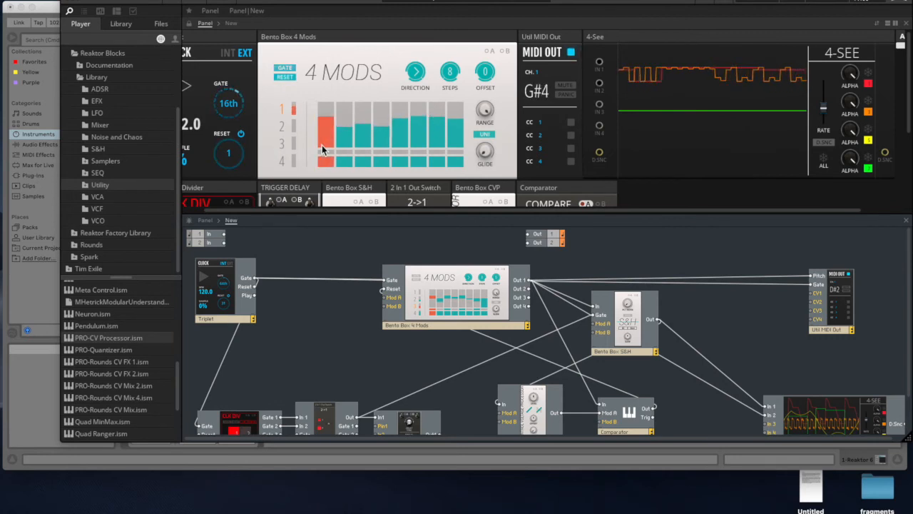
- Reshape the 4 Mods' row 1 sequence by raising steps 1, 2 and 7 and lowering steps 5, 6 and 8
click(325, 125)
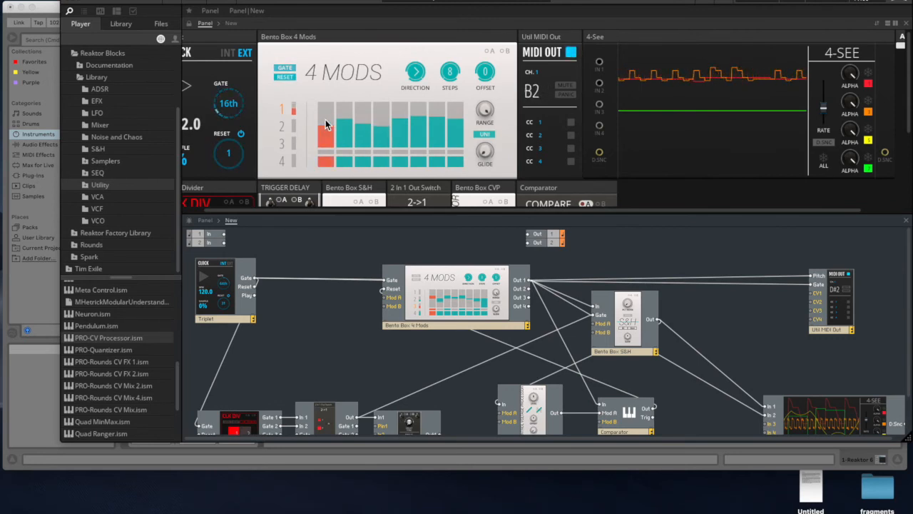
click(329, 117)
click(422, 131)
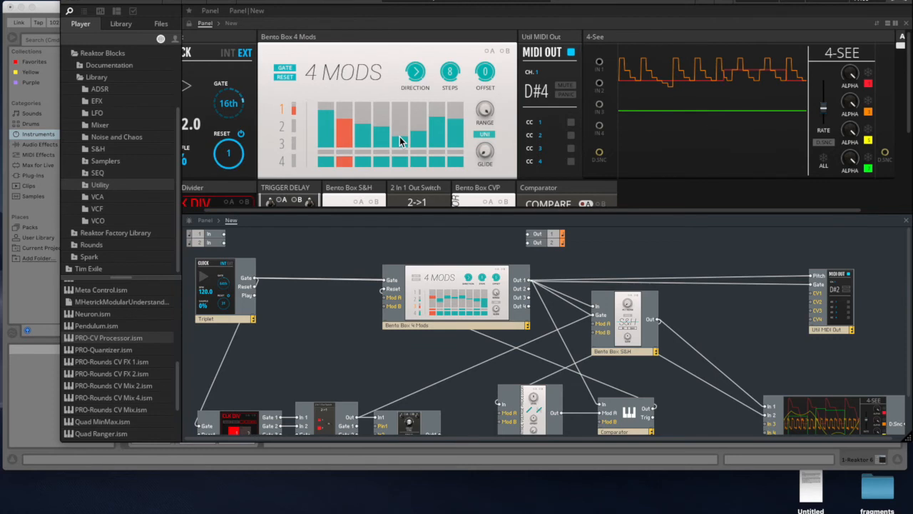
click(436, 110)
click(397, 130)
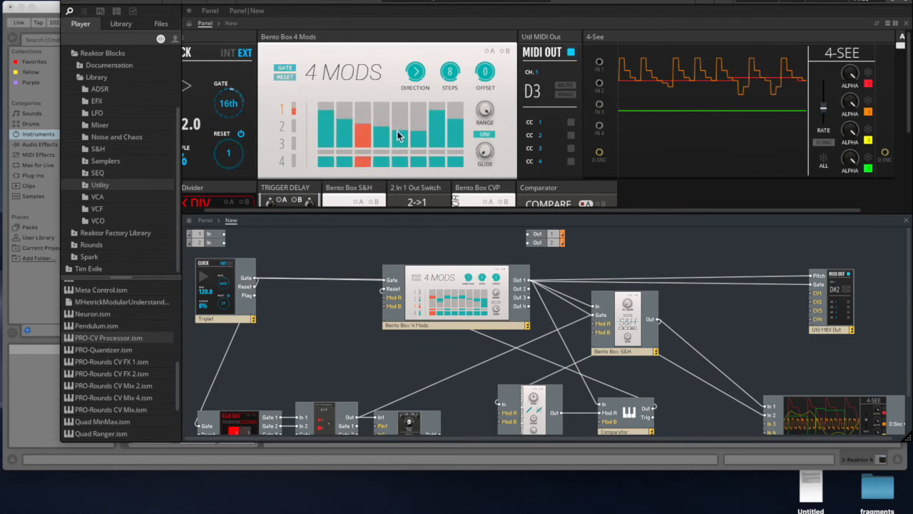
click(456, 127)
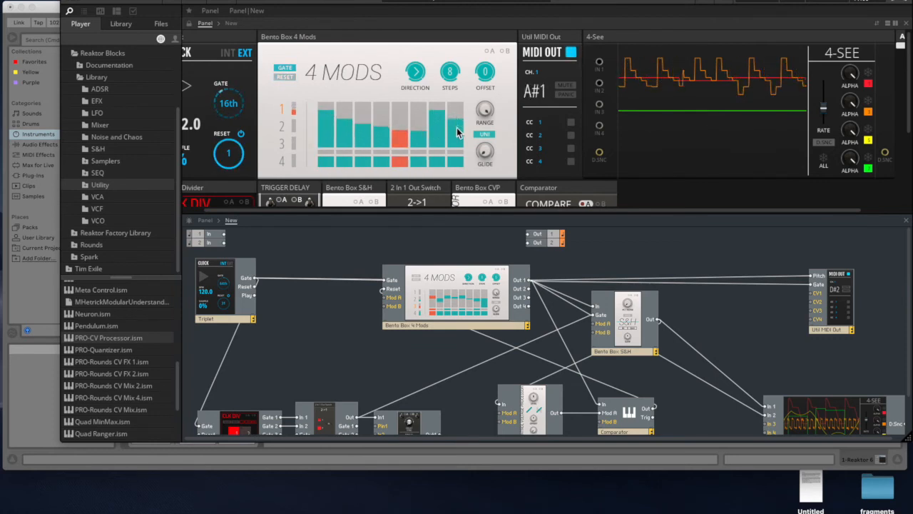
click(423, 121)
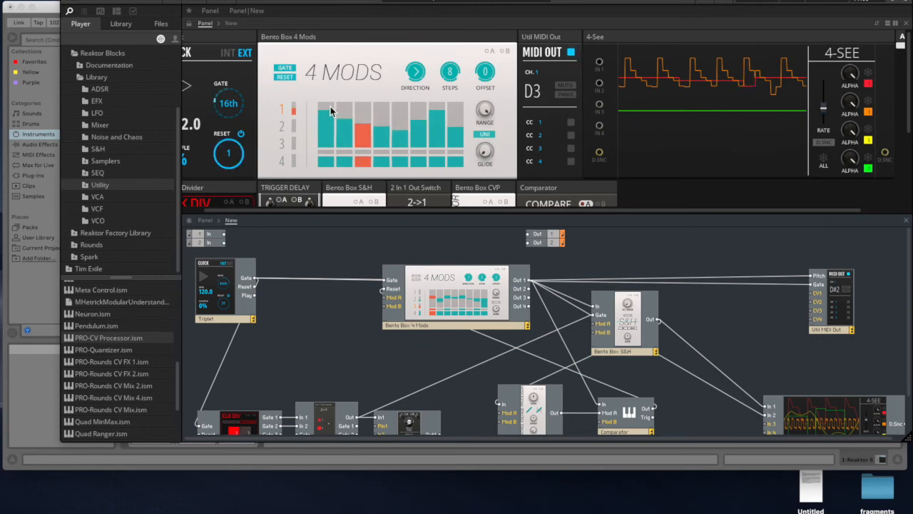
- Rearrange the structure: move the Bento Box CVP down, the Comparator and 4 Mods left, and the Bento Box S&H down and left
scroll(316, 129, down, 3)
scroll(356, 106, up, 3)
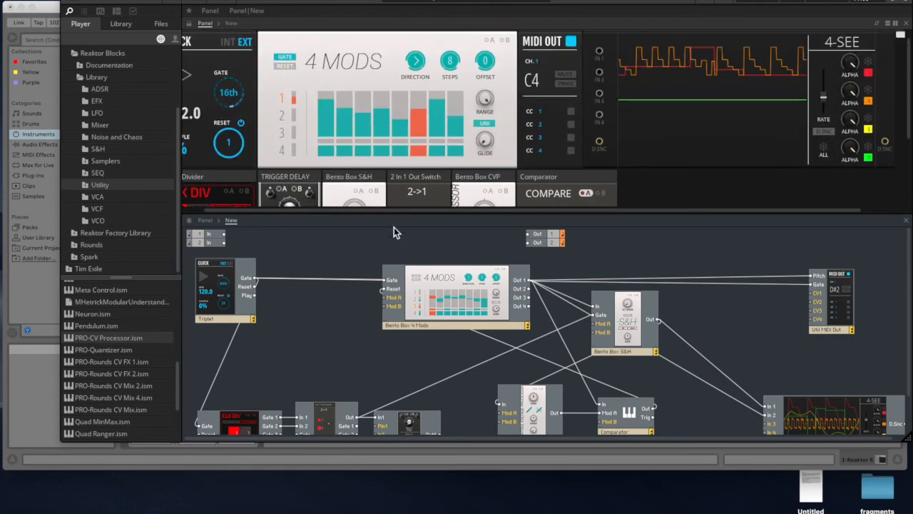
scroll(363, 243, down, 2)
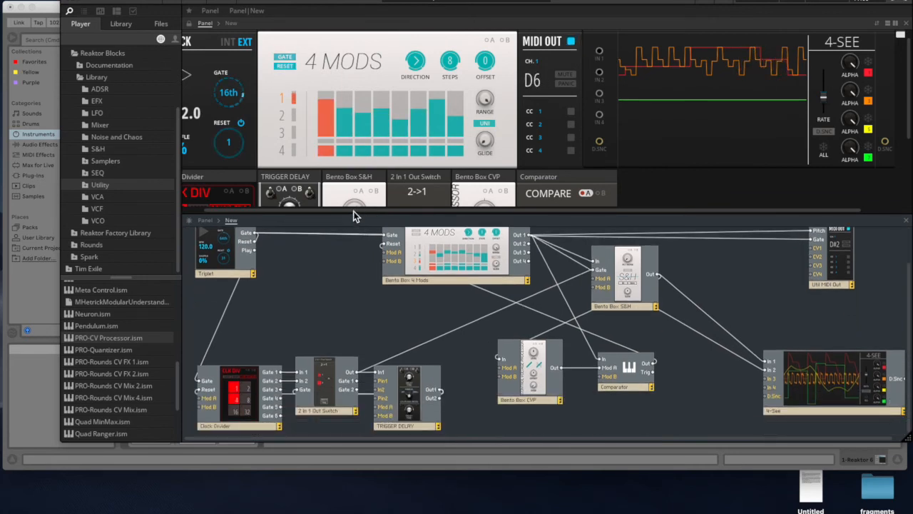
drag(355, 212, 366, 112)
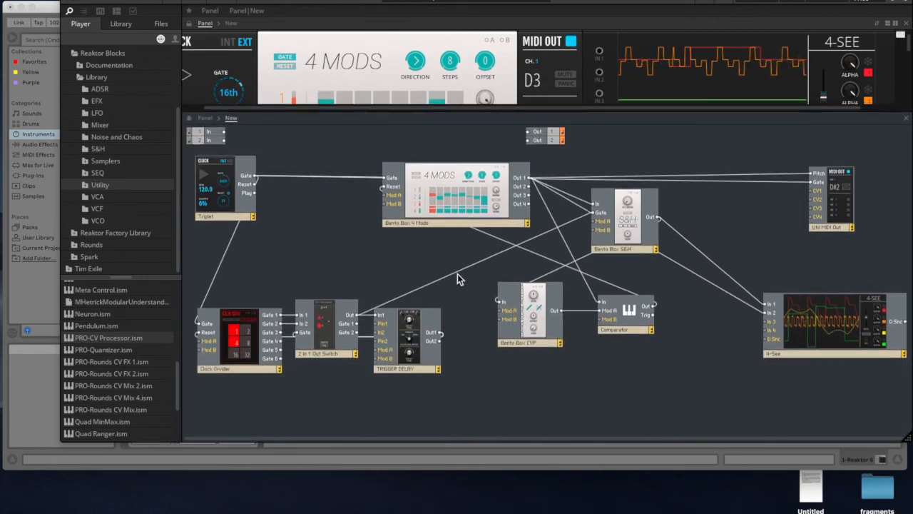
drag(544, 341, 540, 396)
drag(649, 328, 618, 321)
drag(632, 246, 579, 267)
drag(451, 208, 410, 208)
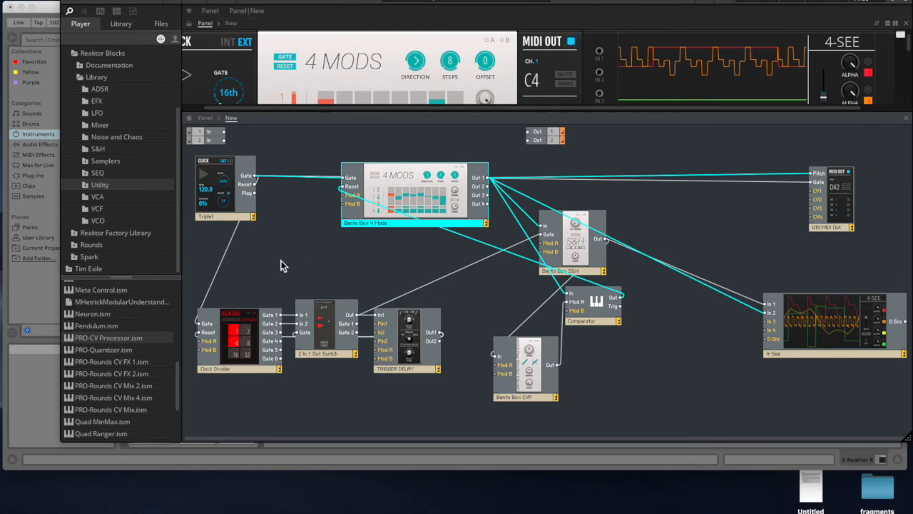
- Add a second CV processor, PRO-CV Processor.ism from the Utility blocks, and place it just before the MIDI Out block
drag(374, 114, 374, 209)
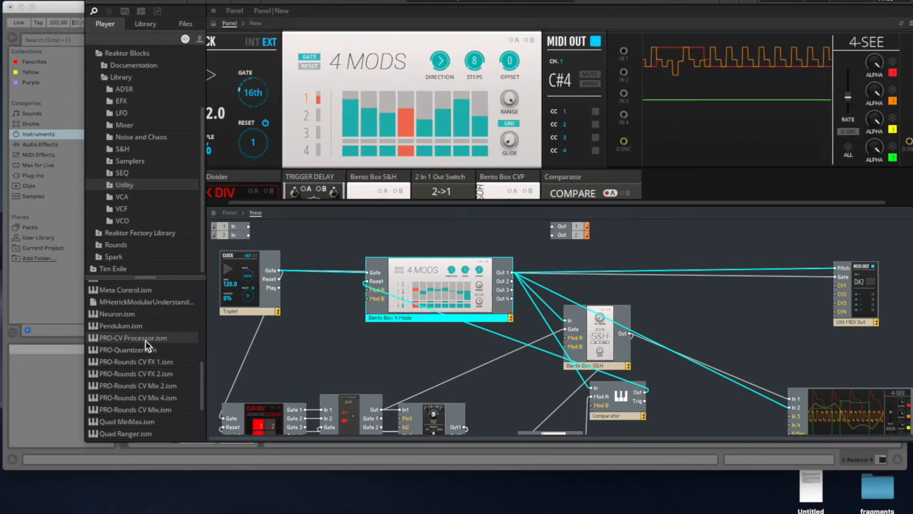
scroll(153, 356, down, 3)
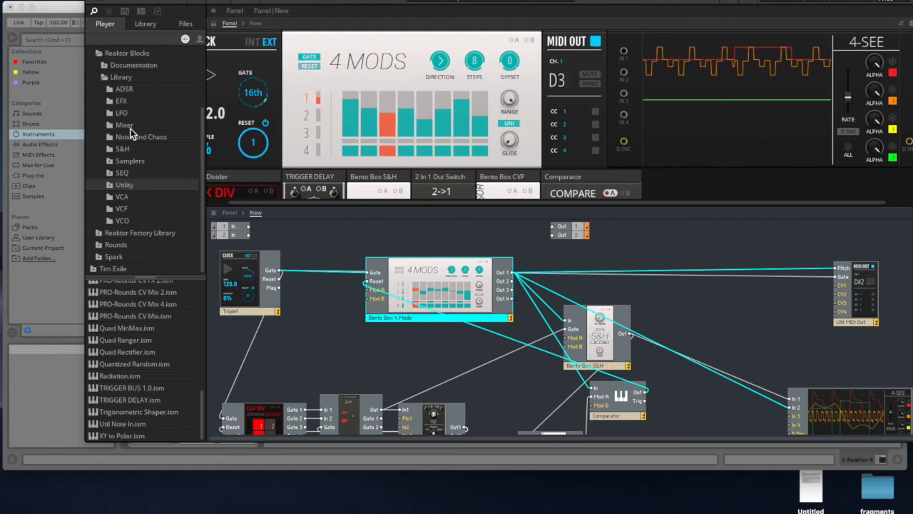
scroll(148, 344, up, 3)
scroll(147, 344, down, 3)
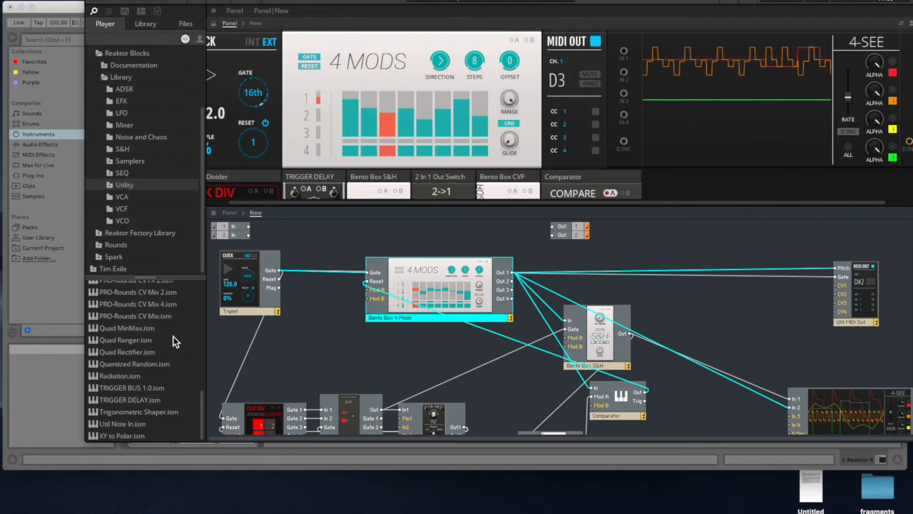
drag(203, 398, 205, 351)
scroll(156, 380, down, 2)
click(696, 335)
key(ctrl+v)
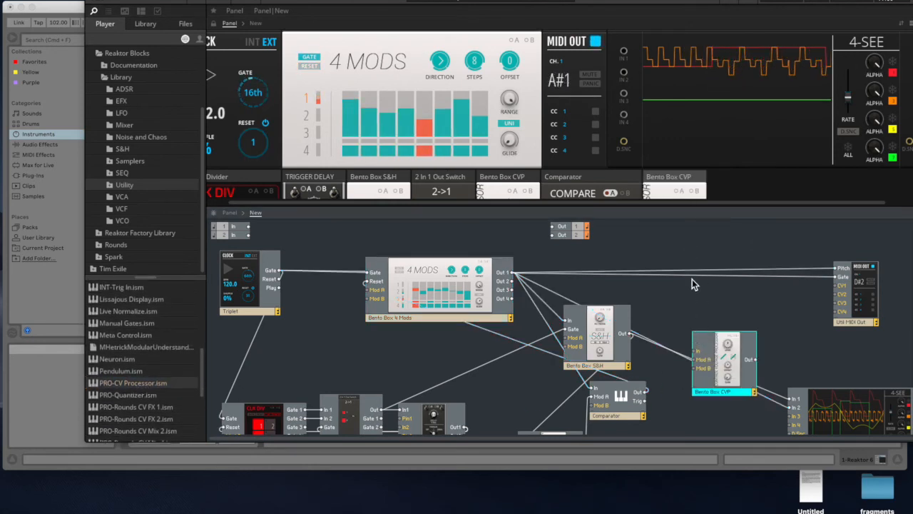
drag(726, 362, 701, 301)
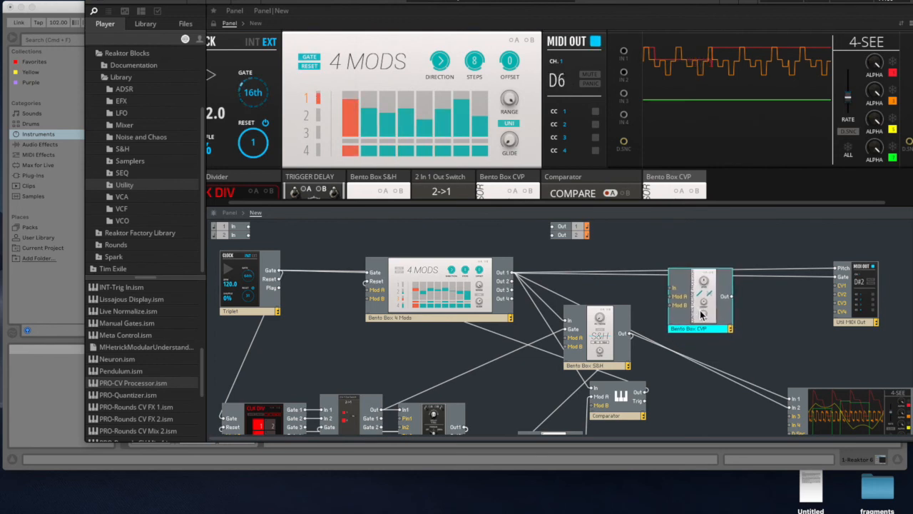
- Move the existing Bento Box S&H lower and add PRO-Sample & Hold.ism between the 4 Mods and the new Bento Box CVP
drag(604, 346, 599, 323)
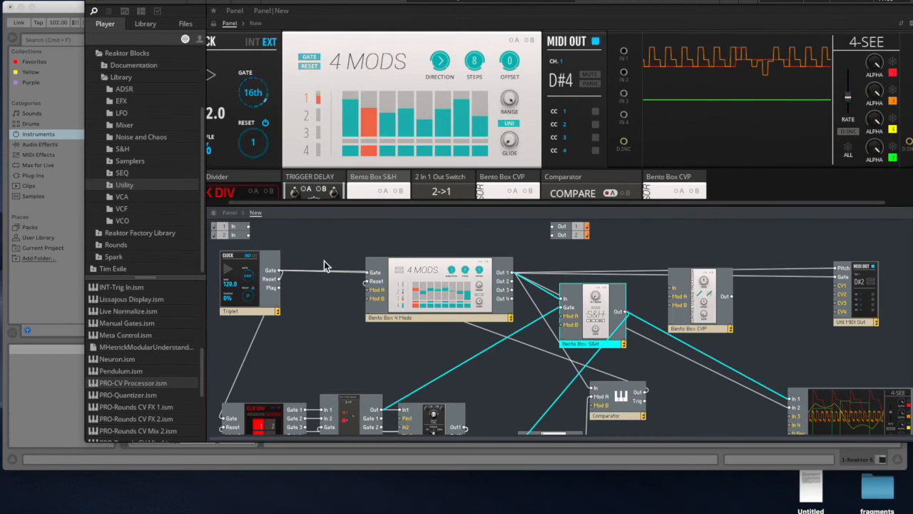
drag(597, 322, 563, 364)
click(123, 149)
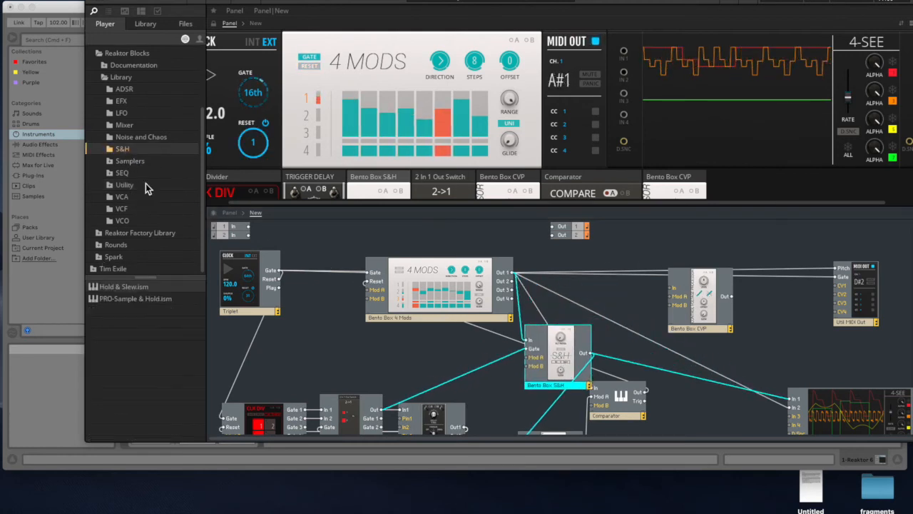
click(112, 300)
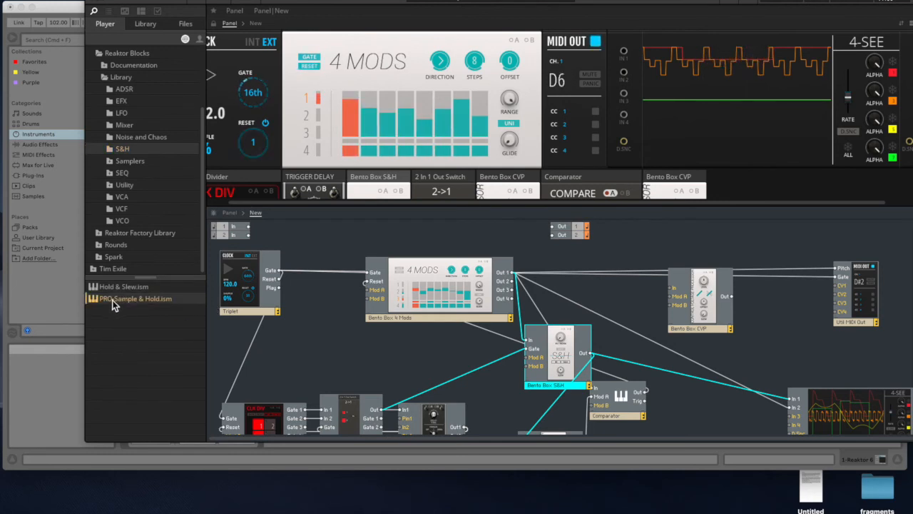
drag(604, 275, 602, 272)
drag(635, 299, 616, 290)
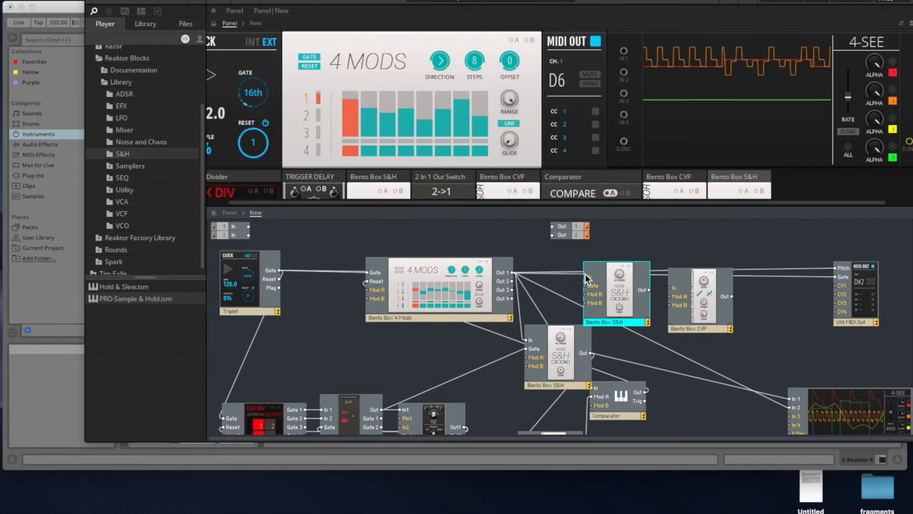
- Wire 4 Mods Out 1 through the new S&H into the new CVP's Mod A, and apply Mod A to the CVP's offset
drag(615, 303, 609, 296)
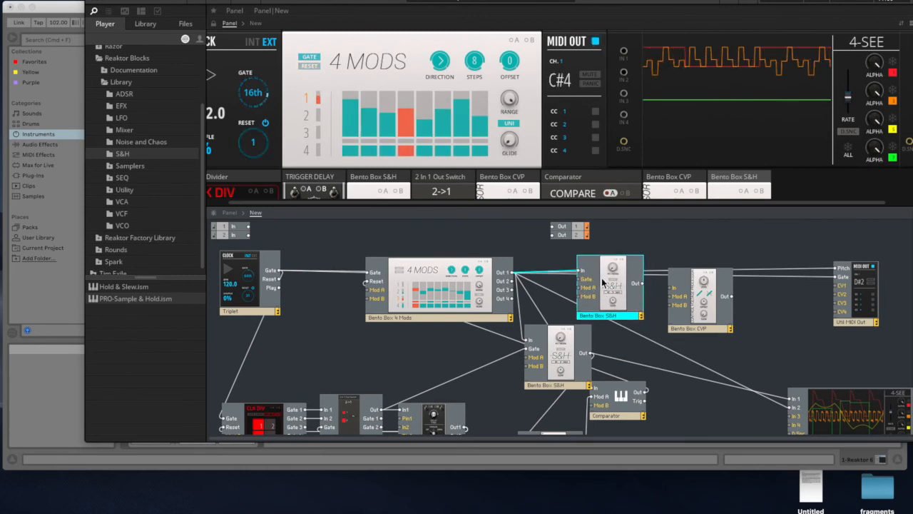
drag(670, 299, 678, 284)
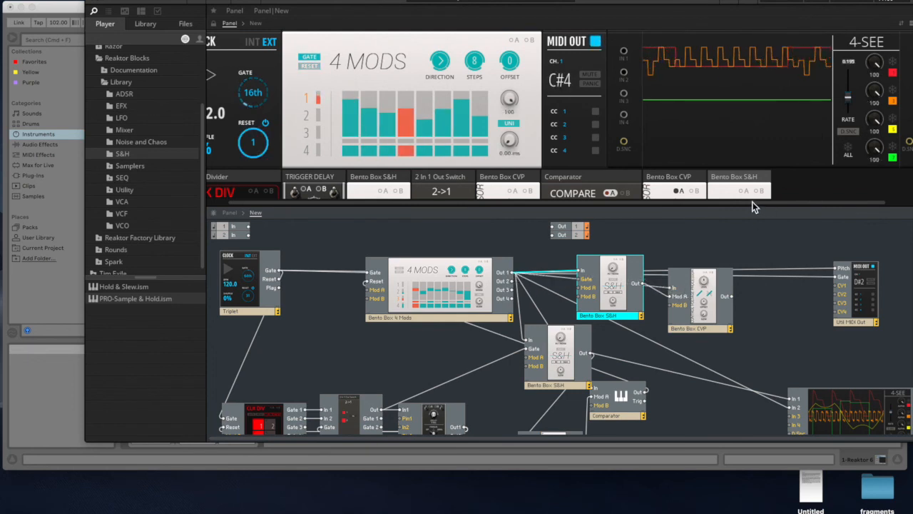
drag(752, 208, 749, 300)
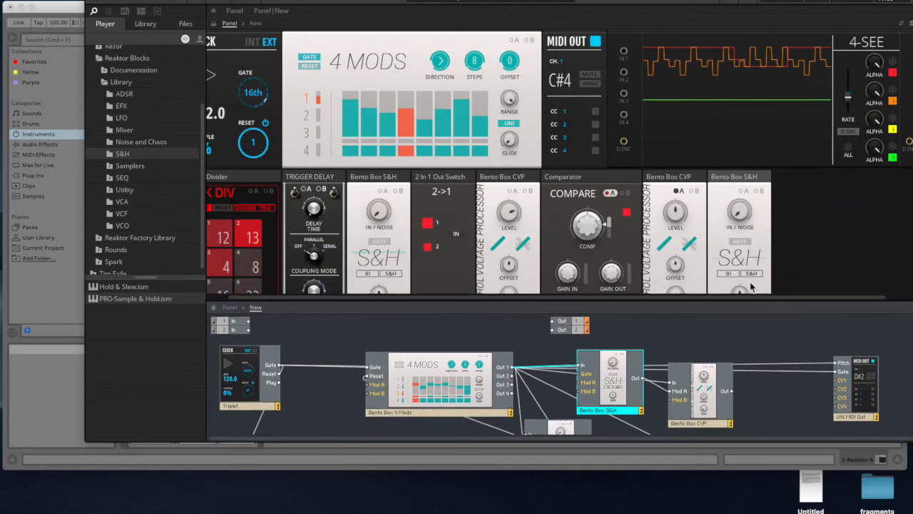
scroll(768, 235, down, 1)
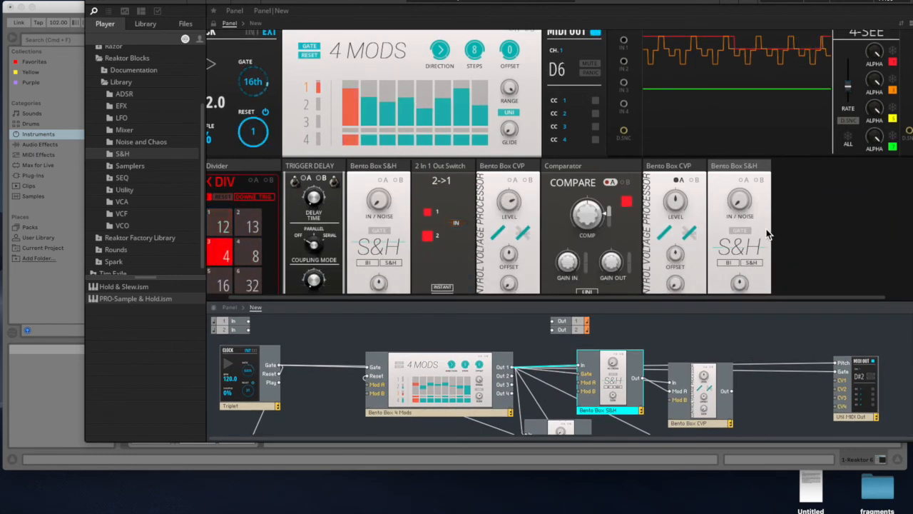
click(677, 182)
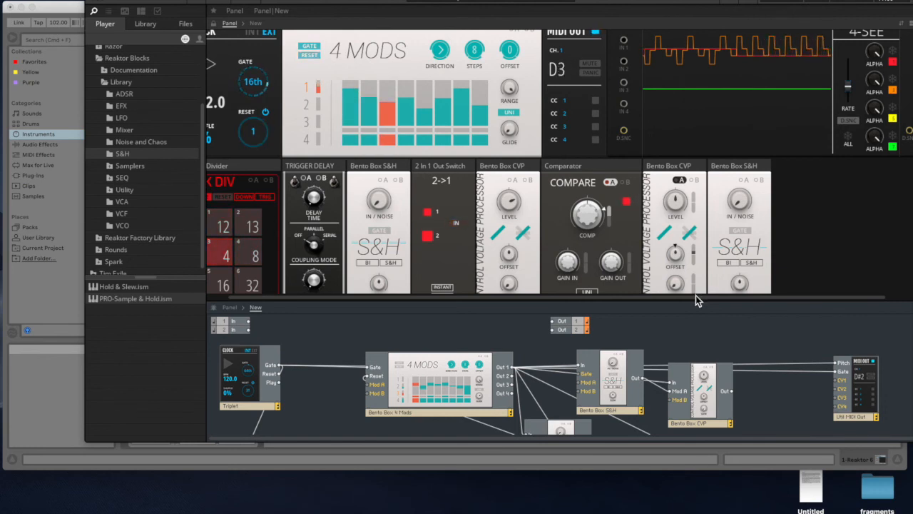
- Connect 4 Mods Out 1 to the new CVP's input and the Clock Divider's Gate 3 to the new S&H's gate input
drag(703, 412, 726, 399)
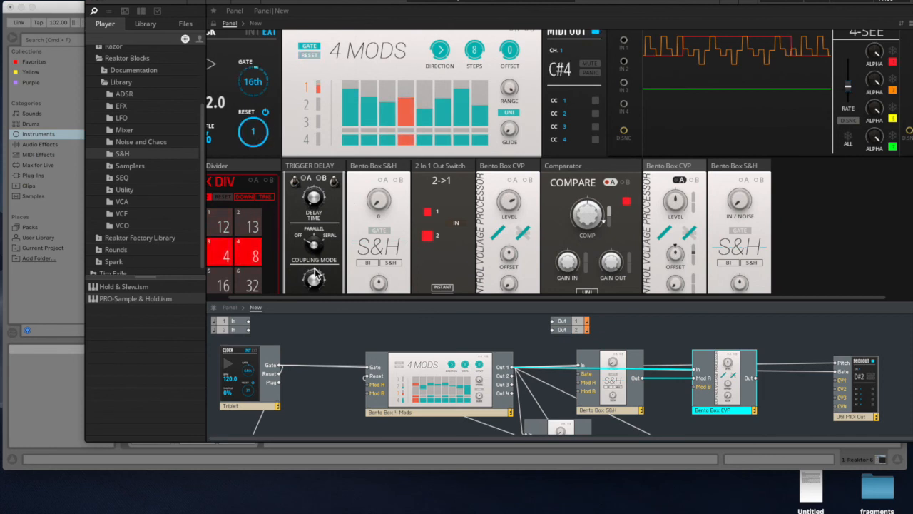
scroll(366, 258, down, 2)
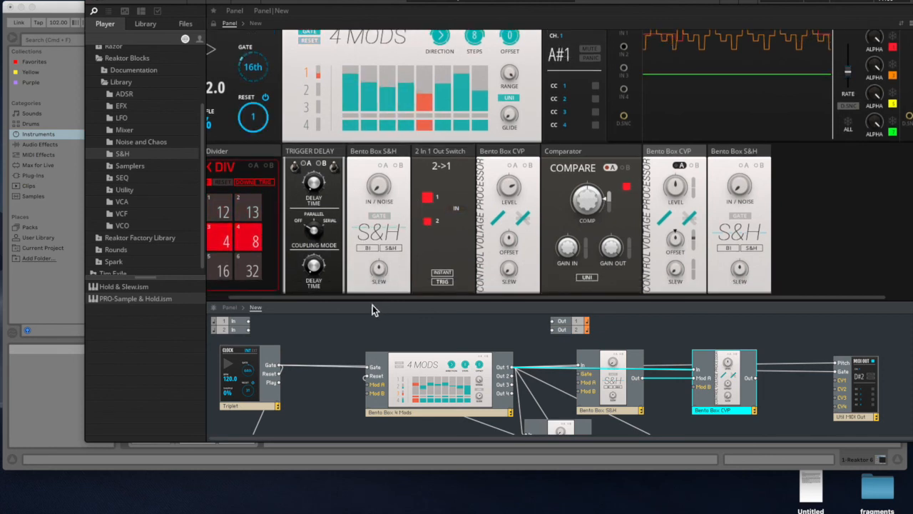
drag(373, 299, 373, 218)
scroll(354, 345, down, 3)
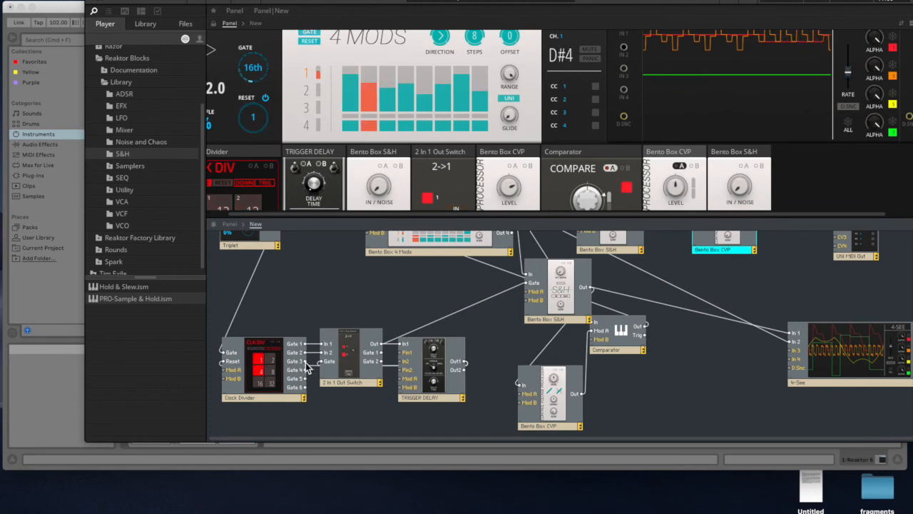
scroll(661, 204, down, 1)
scroll(633, 229, up, 5)
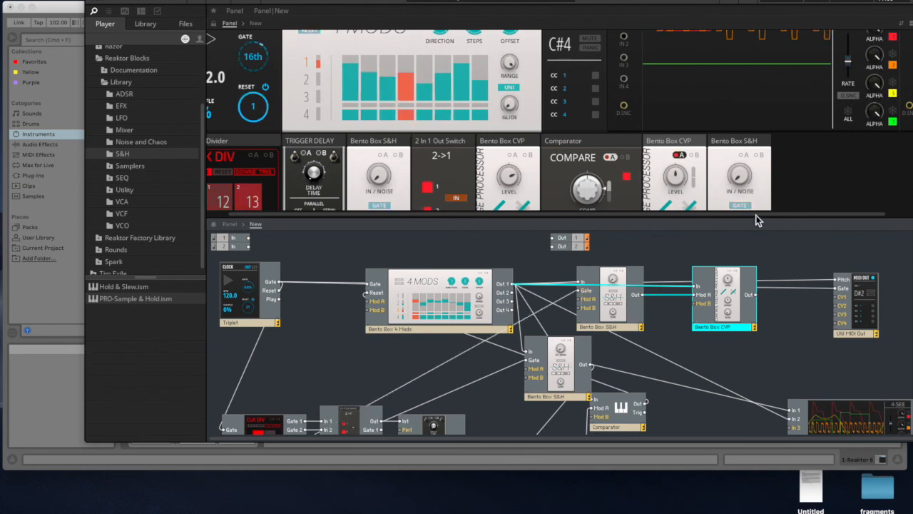
- Route the new CVP's output to the MIDI Out pitch input and fine-tune the CVP's level and offset modulation
drag(741, 310, 734, 306)
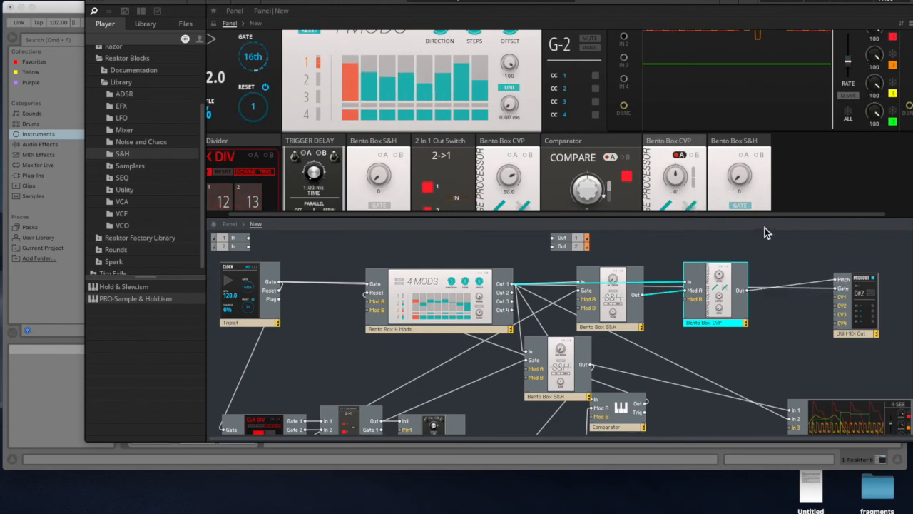
drag(712, 215, 699, 315)
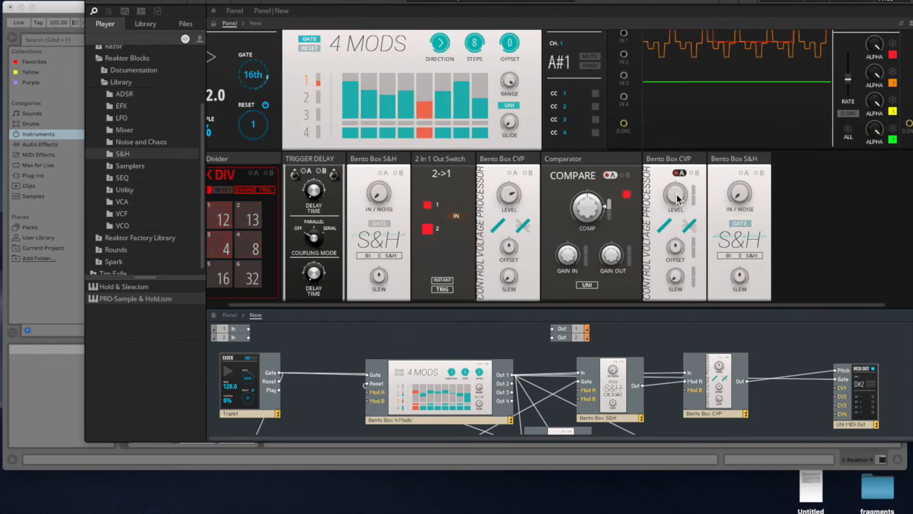
drag(677, 201, 679, 260)
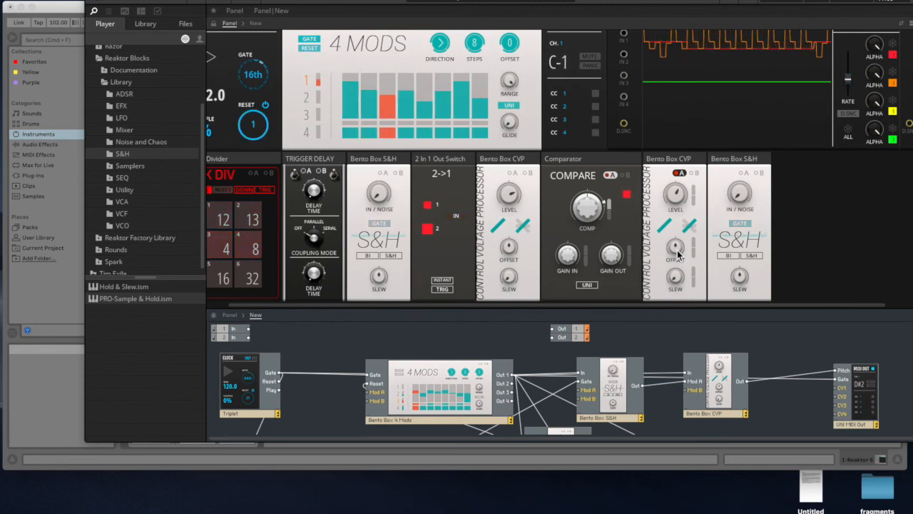
drag(679, 196, 679, 191)
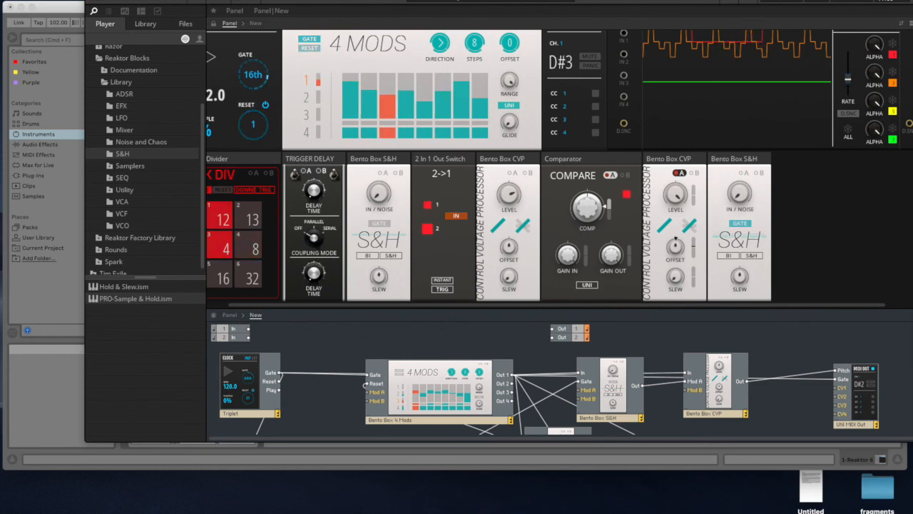
- Set Clock Divider output 3 to 7 and reshape 4 Mods row 1, lowering steps 2 and 4 and raising steps 3 and 5
drag(563, 2, 463, 1)
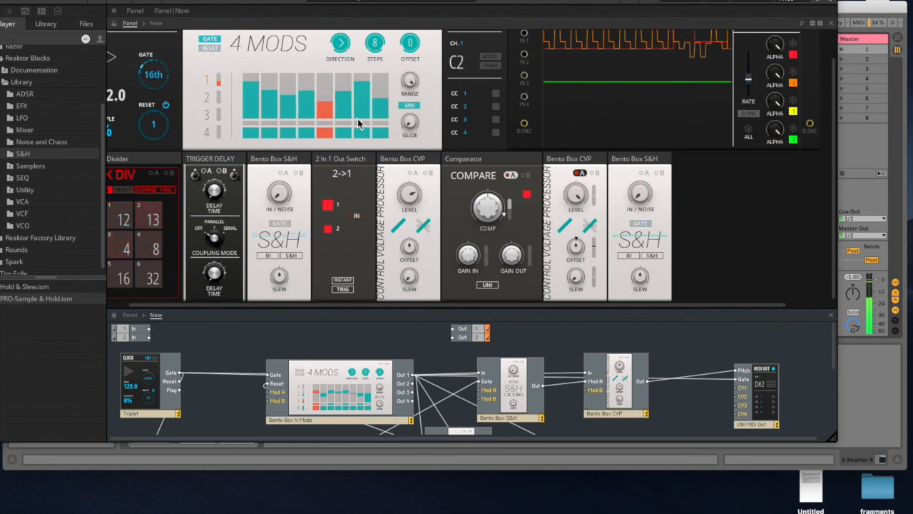
scroll(359, 105, up, 1)
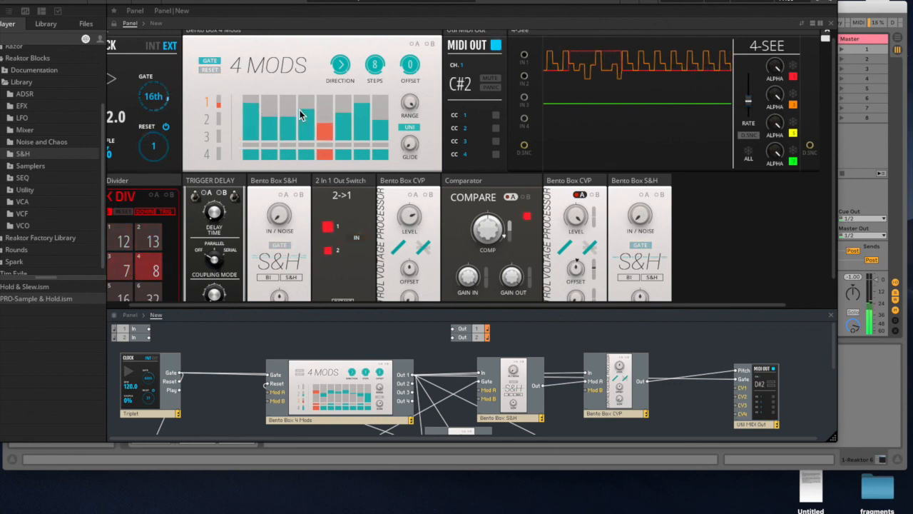
click(320, 109)
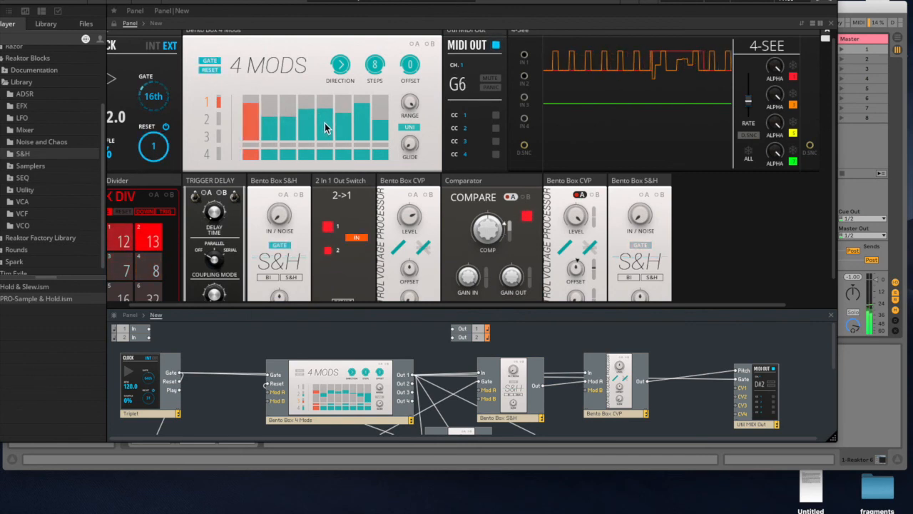
click(308, 121)
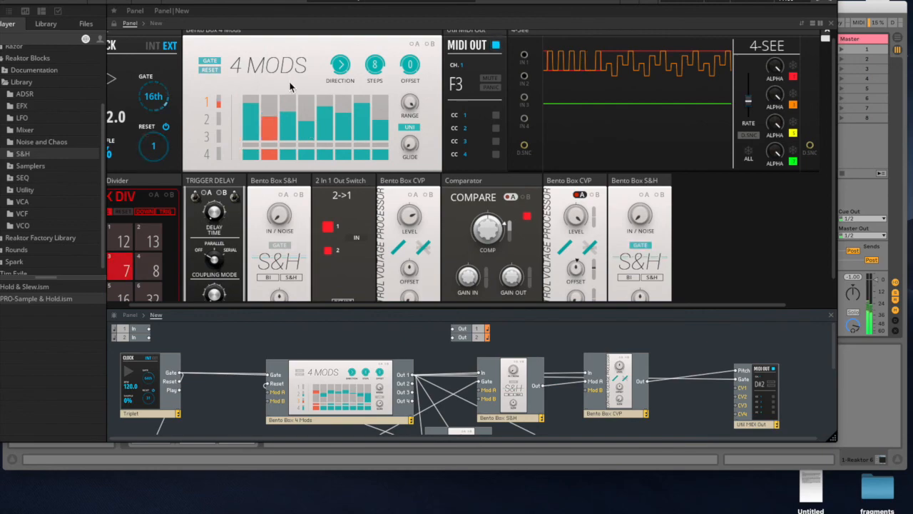
- Set the Clock block's gate rate to 8th
drag(251, 0, 250, 51)
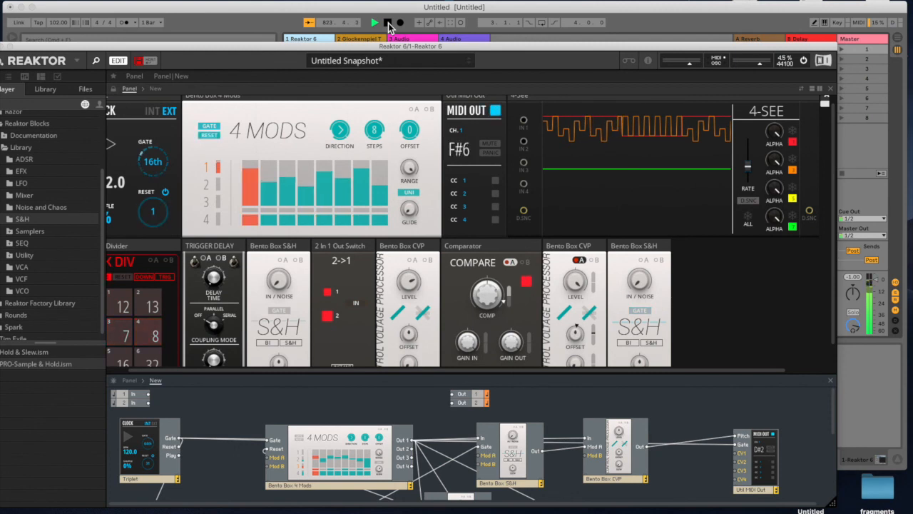
drag(157, 162, 163, 184)
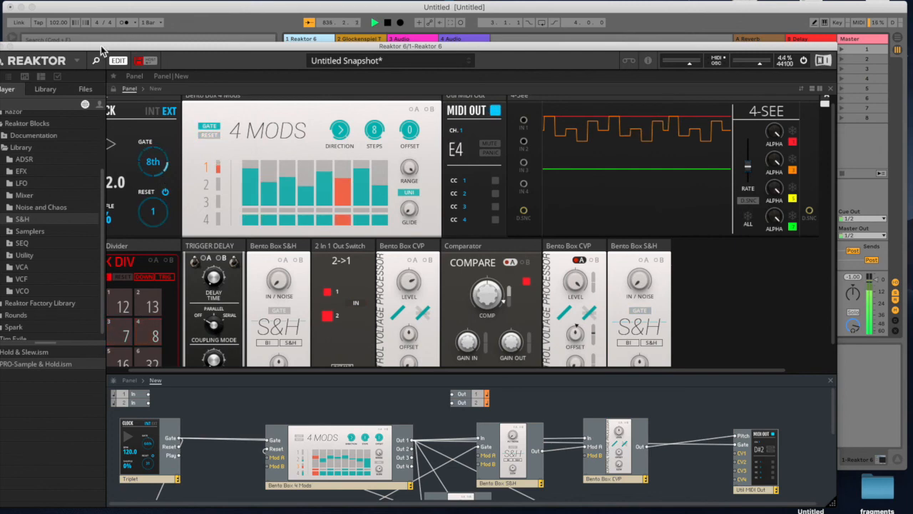
click(230, 9)
drag(215, 45, 211, 154)
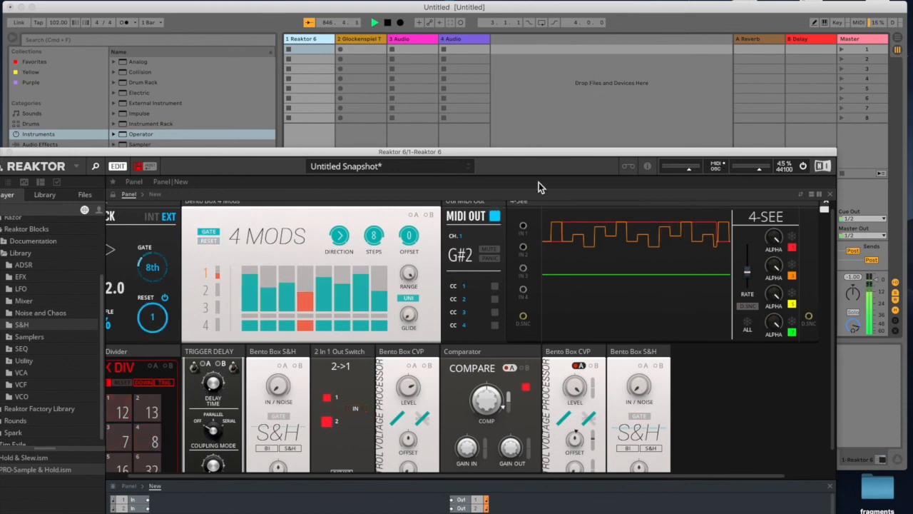
double_click(517, 153)
drag(524, 50, 485, 196)
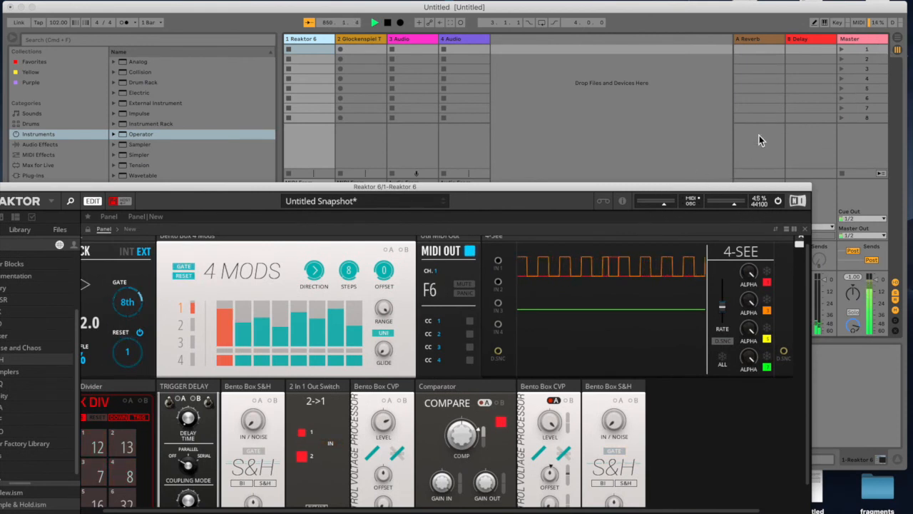
drag(681, 191, 679, 63)
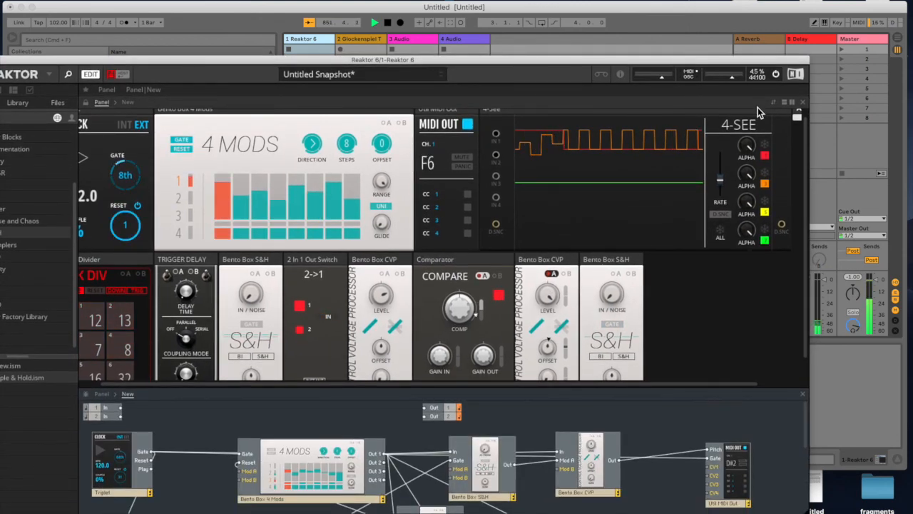
drag(523, 62, 580, 173)
drag(492, 10, 495, 0)
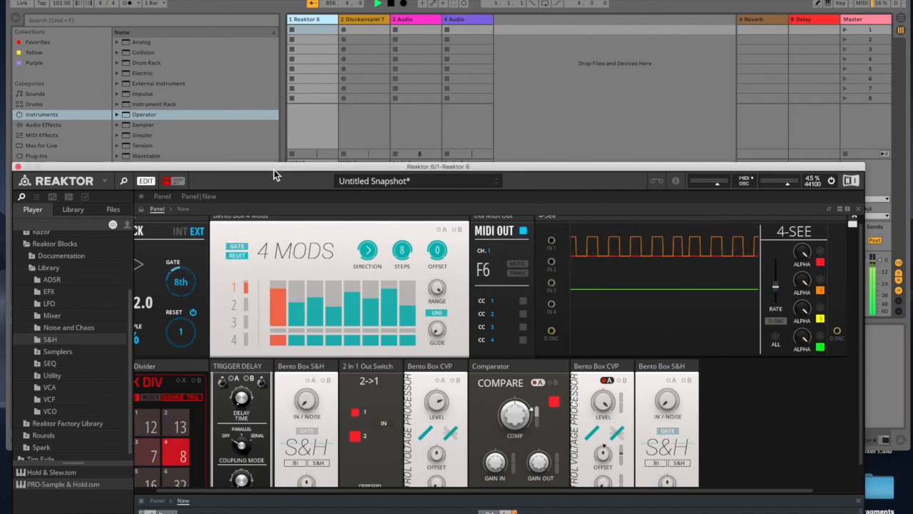
drag(274, 167, 278, 134)
drag(280, 88, 273, 24)
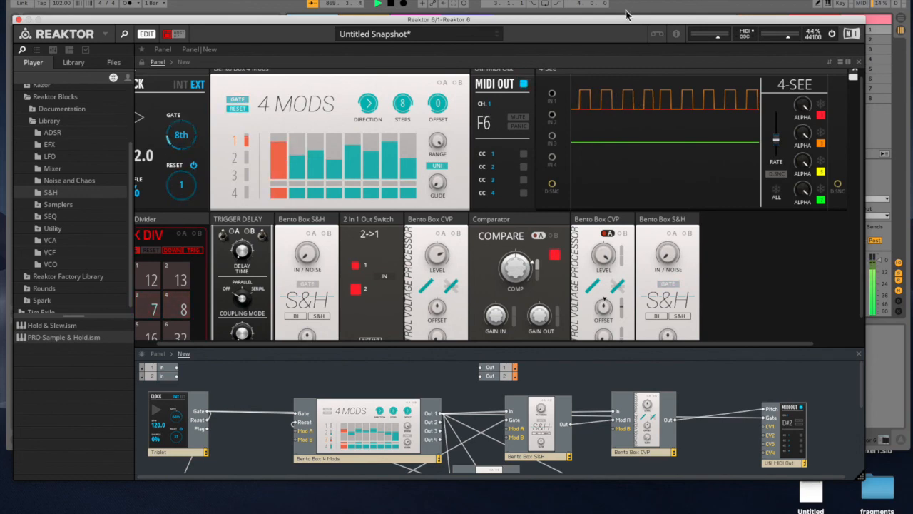
drag(616, 20, 616, 30)
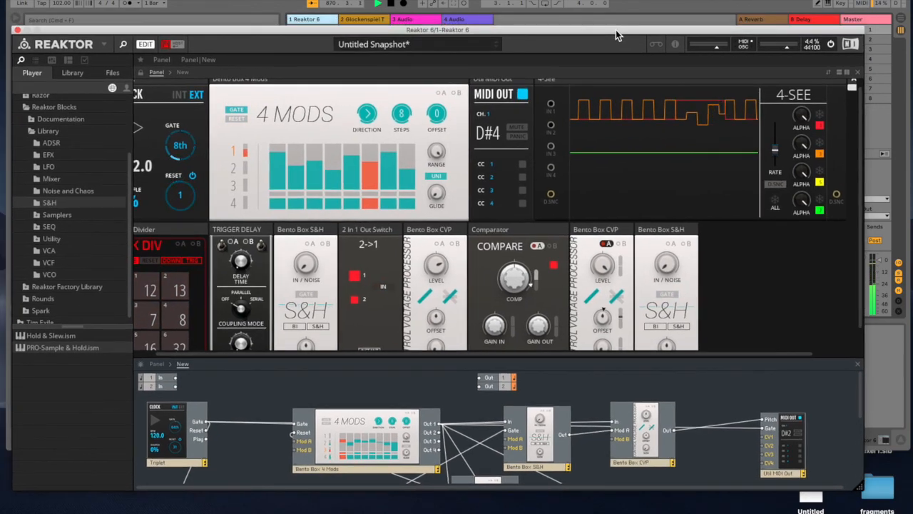